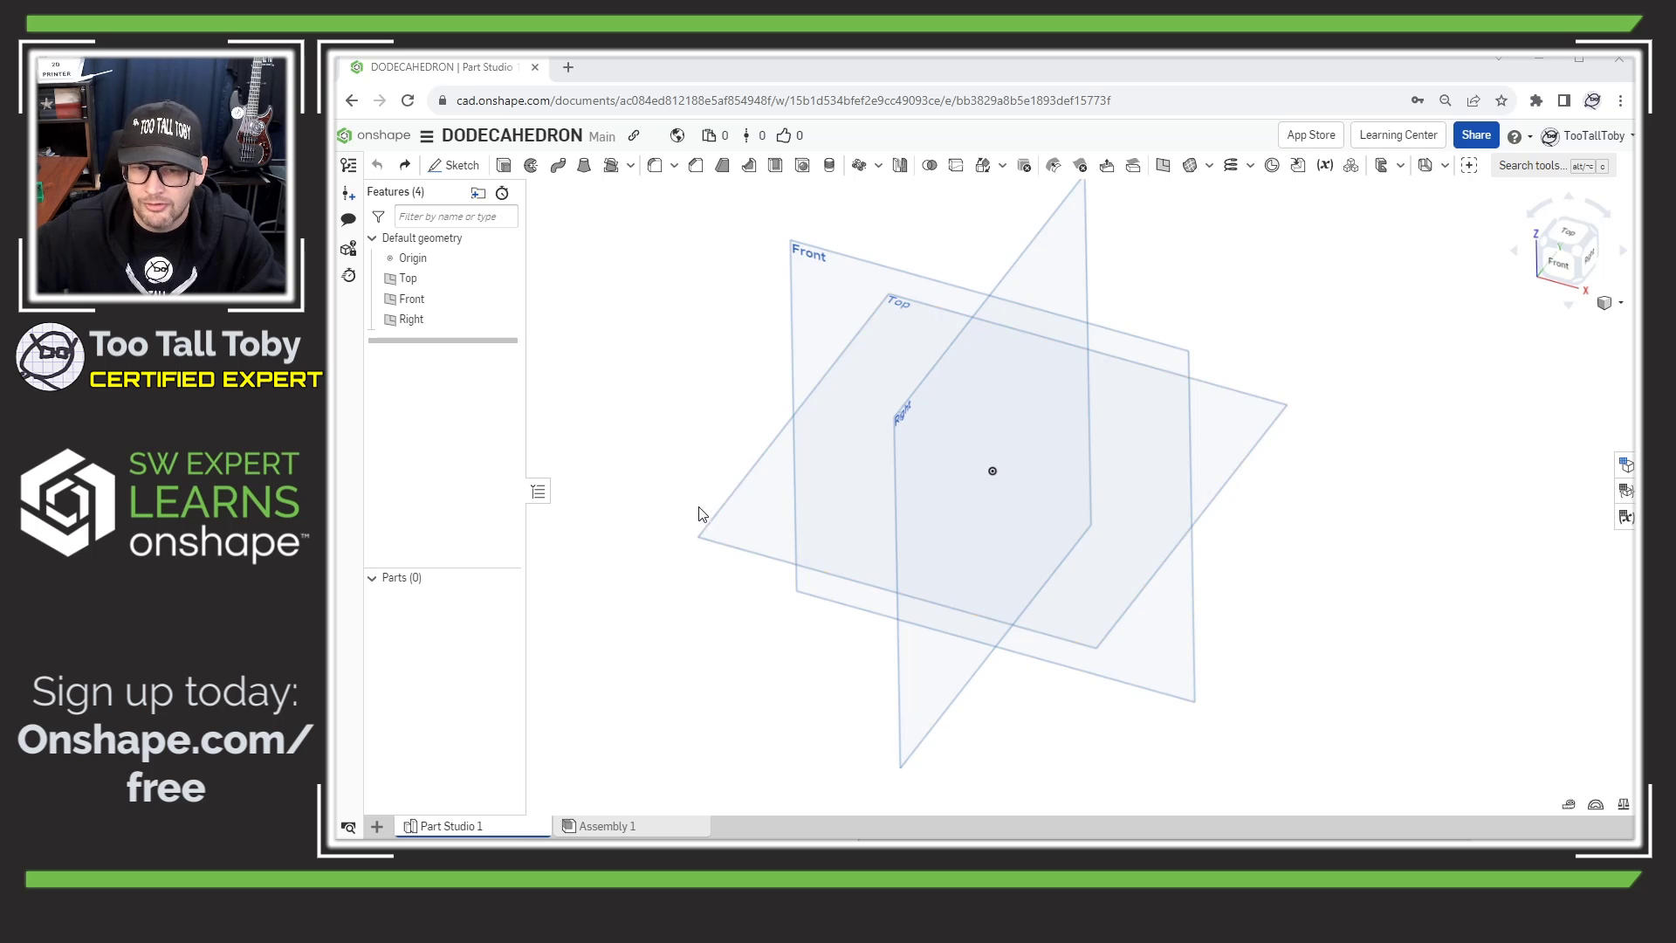
Step: Start a sketch on the Top plane and draw an inscribed five-sided polygon centred on the origin, with sides about 59 mm long
click(731, 510)
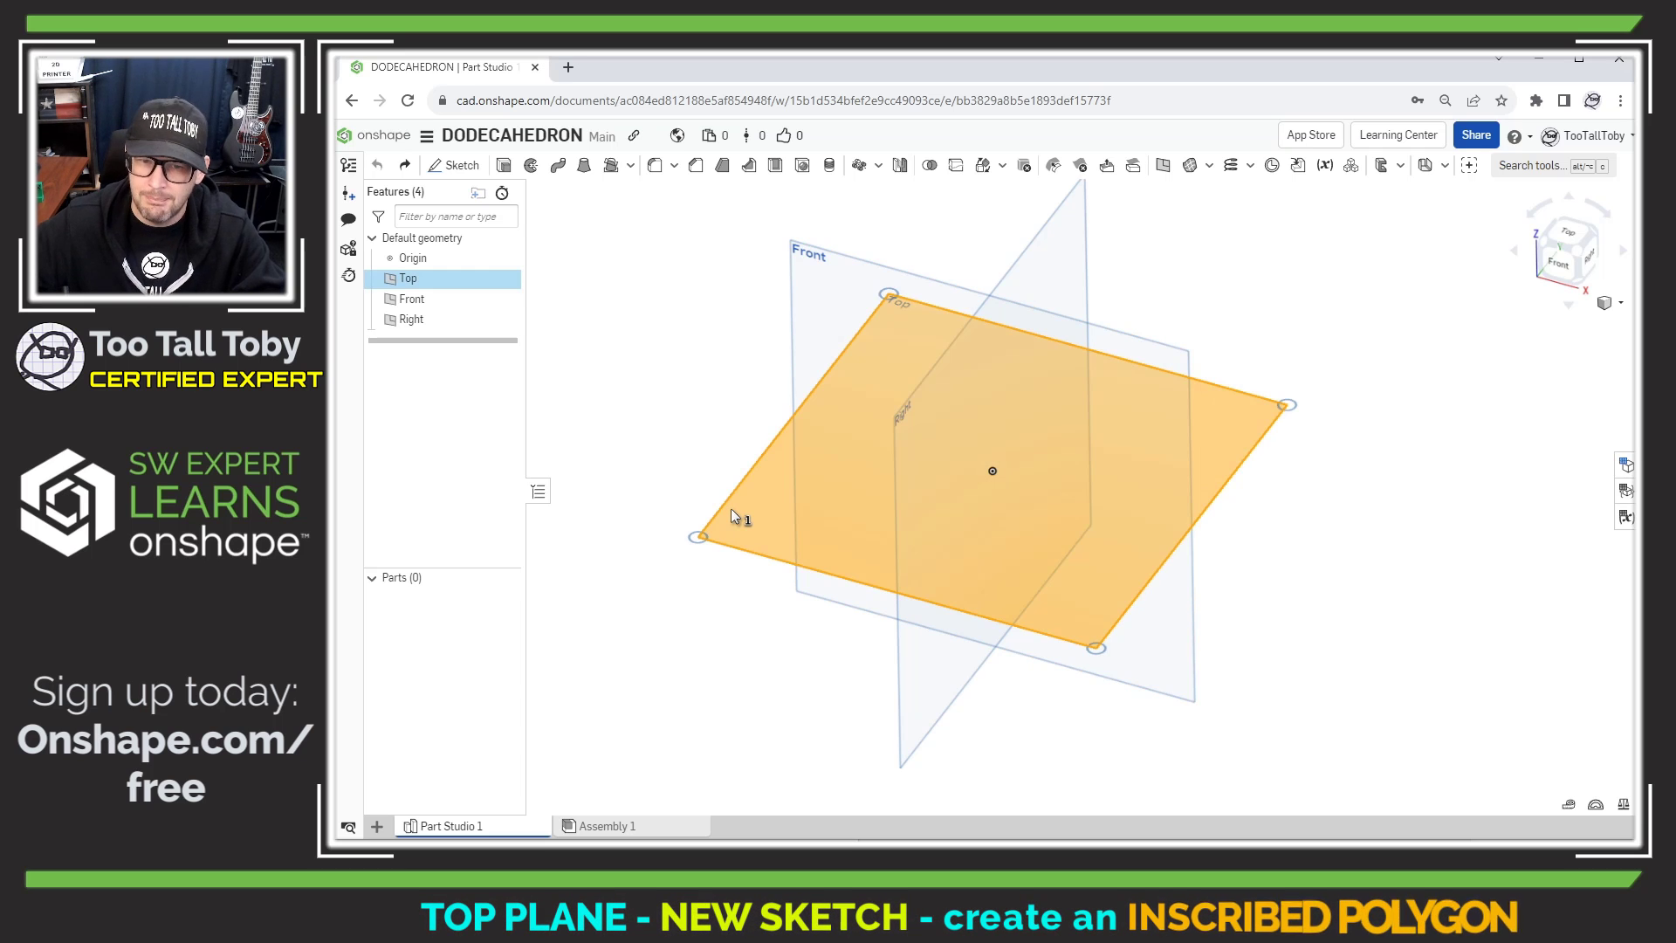
key(s)
click(753, 497)
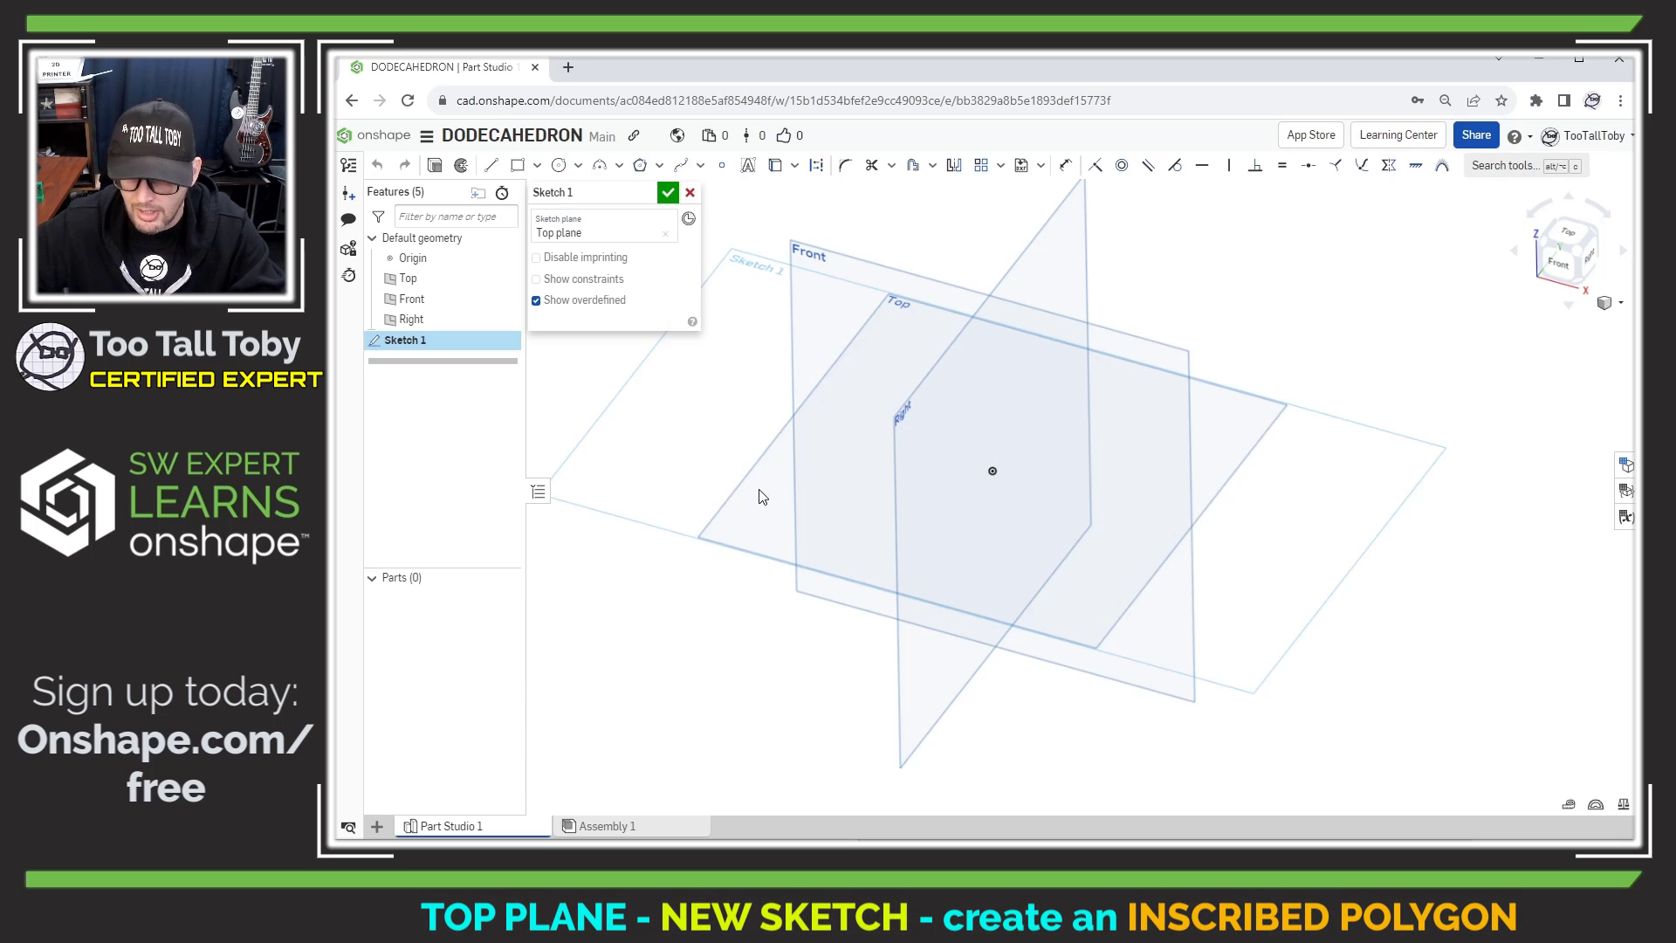
key(n)
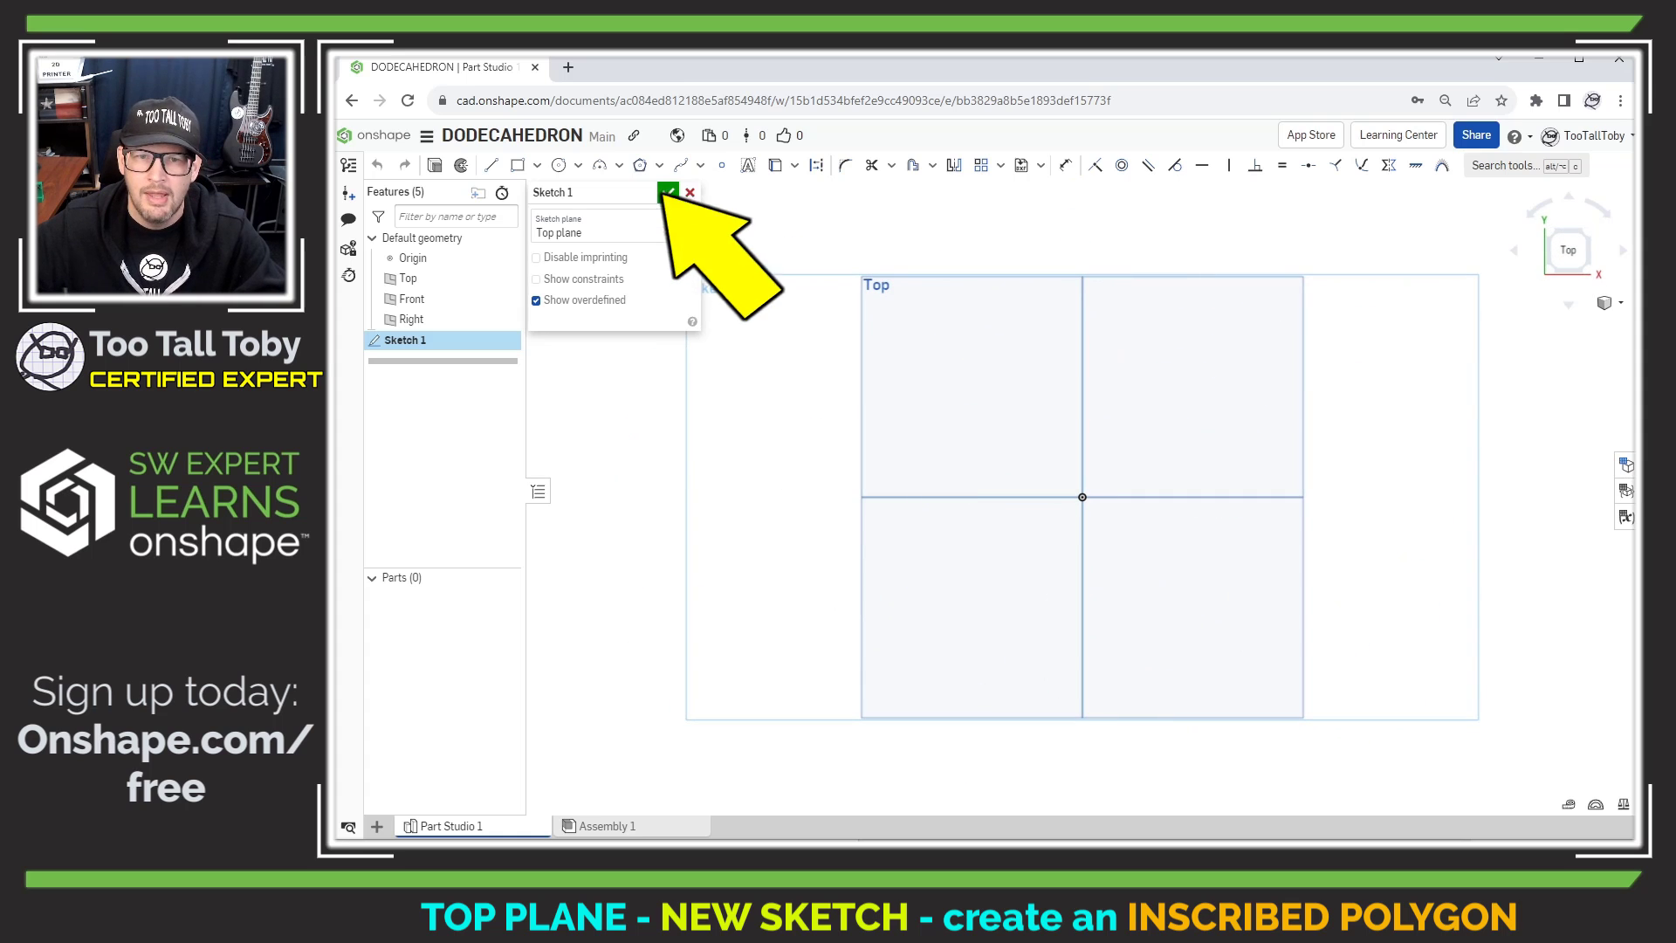
click(643, 166)
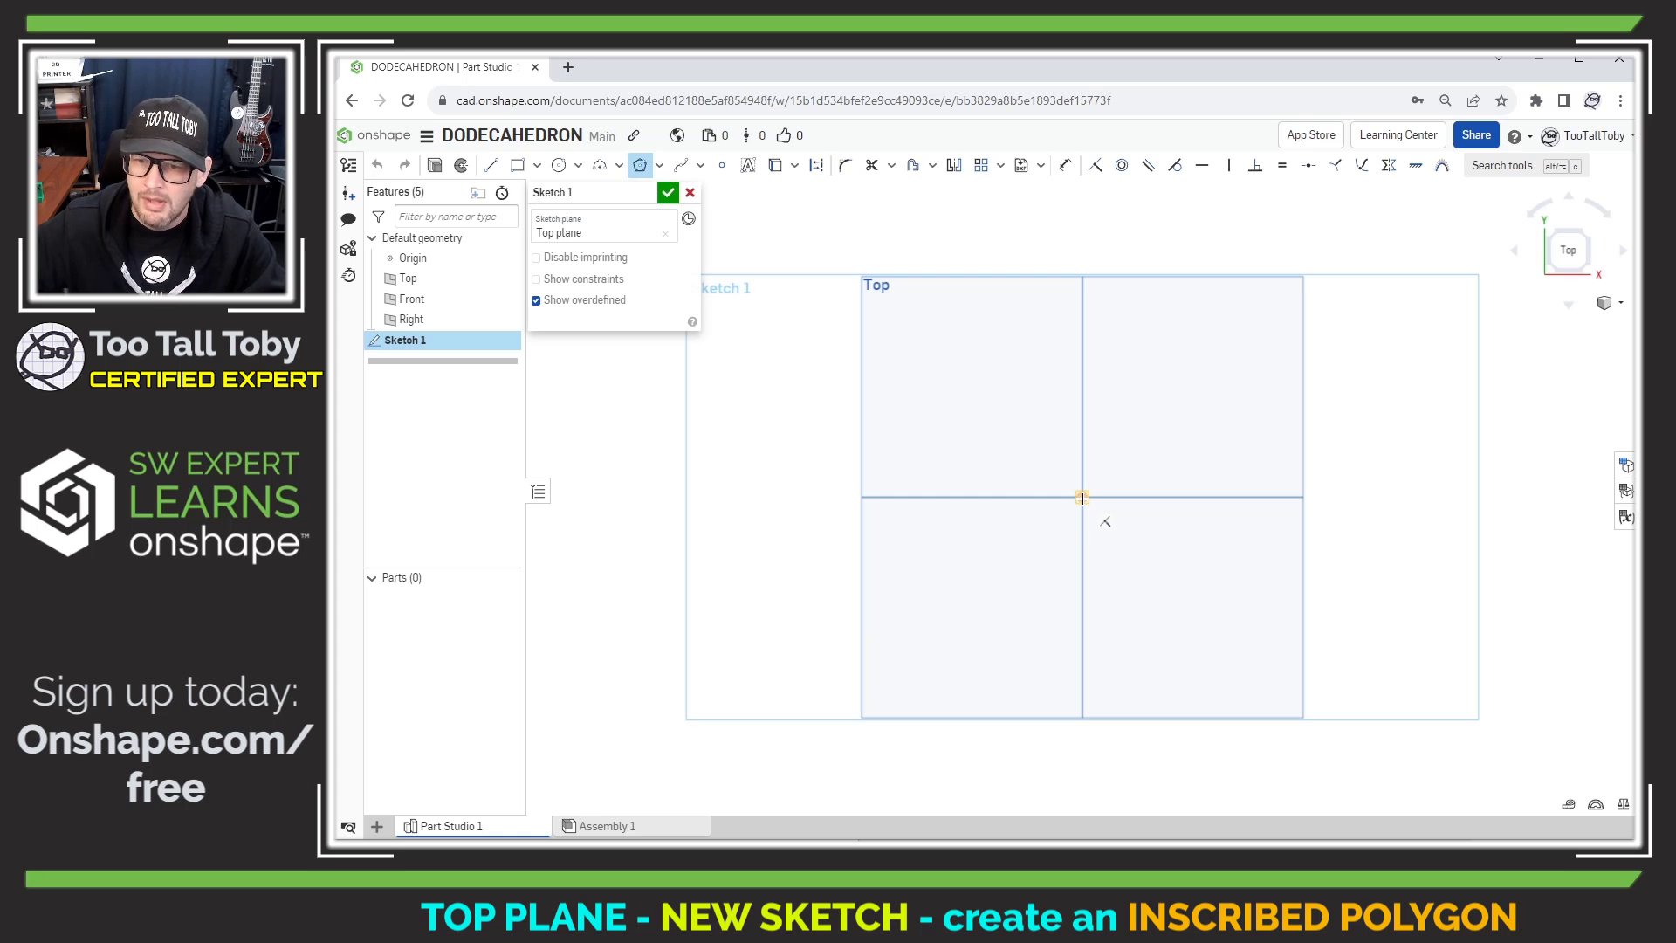
click(1073, 498)
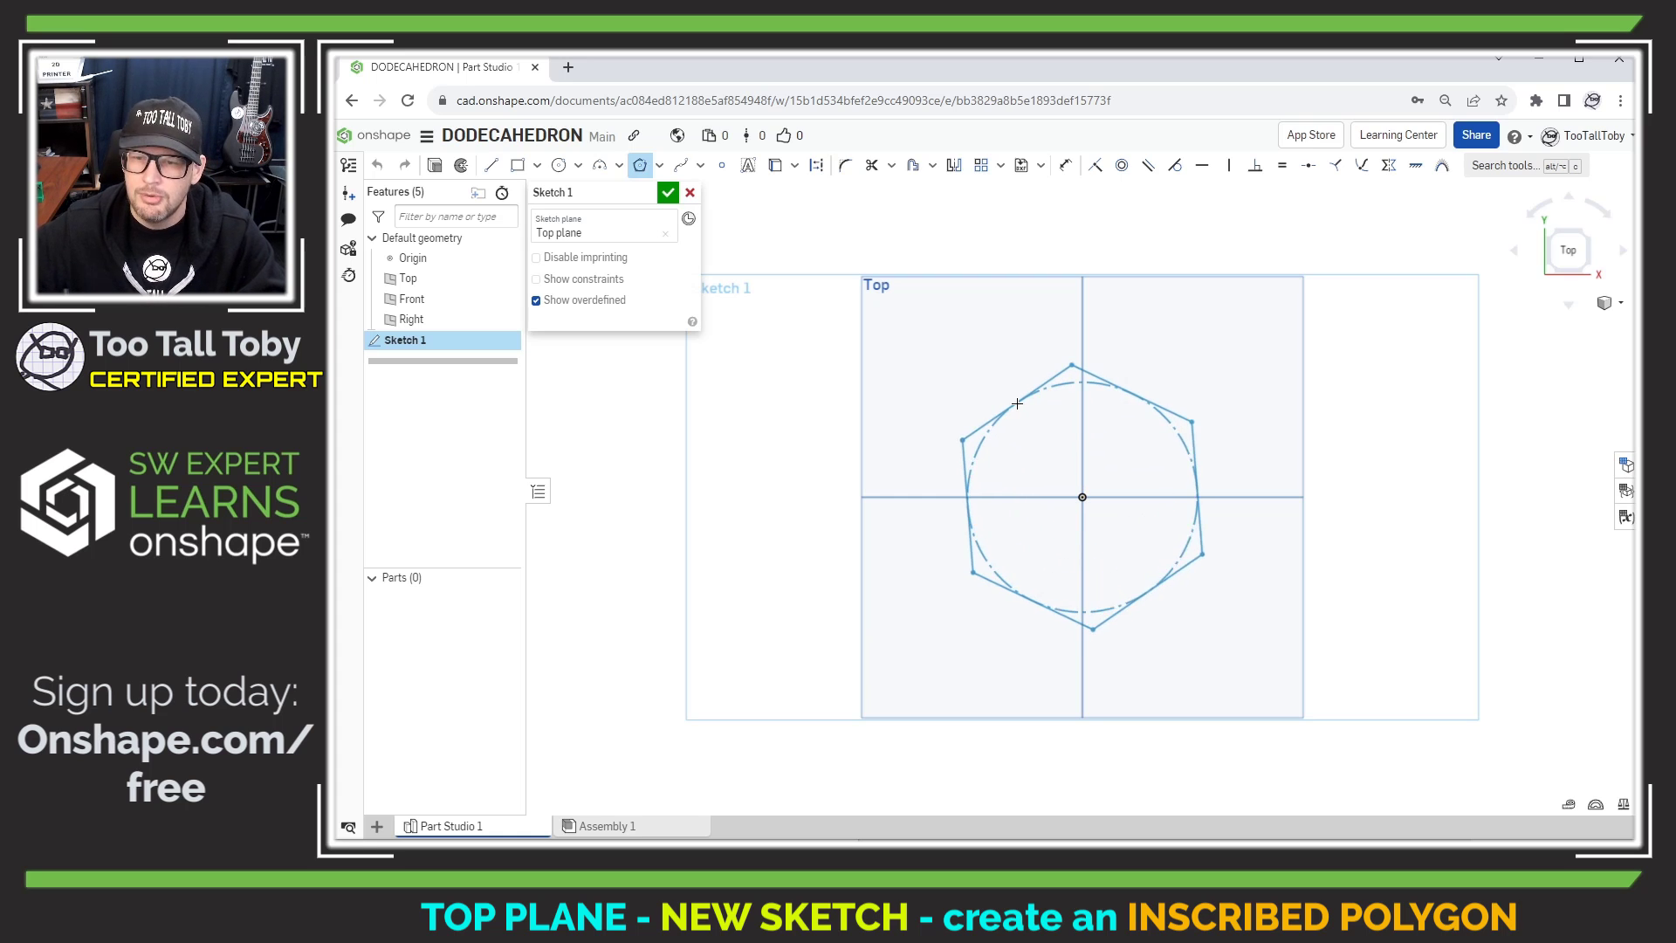
click(1016, 398)
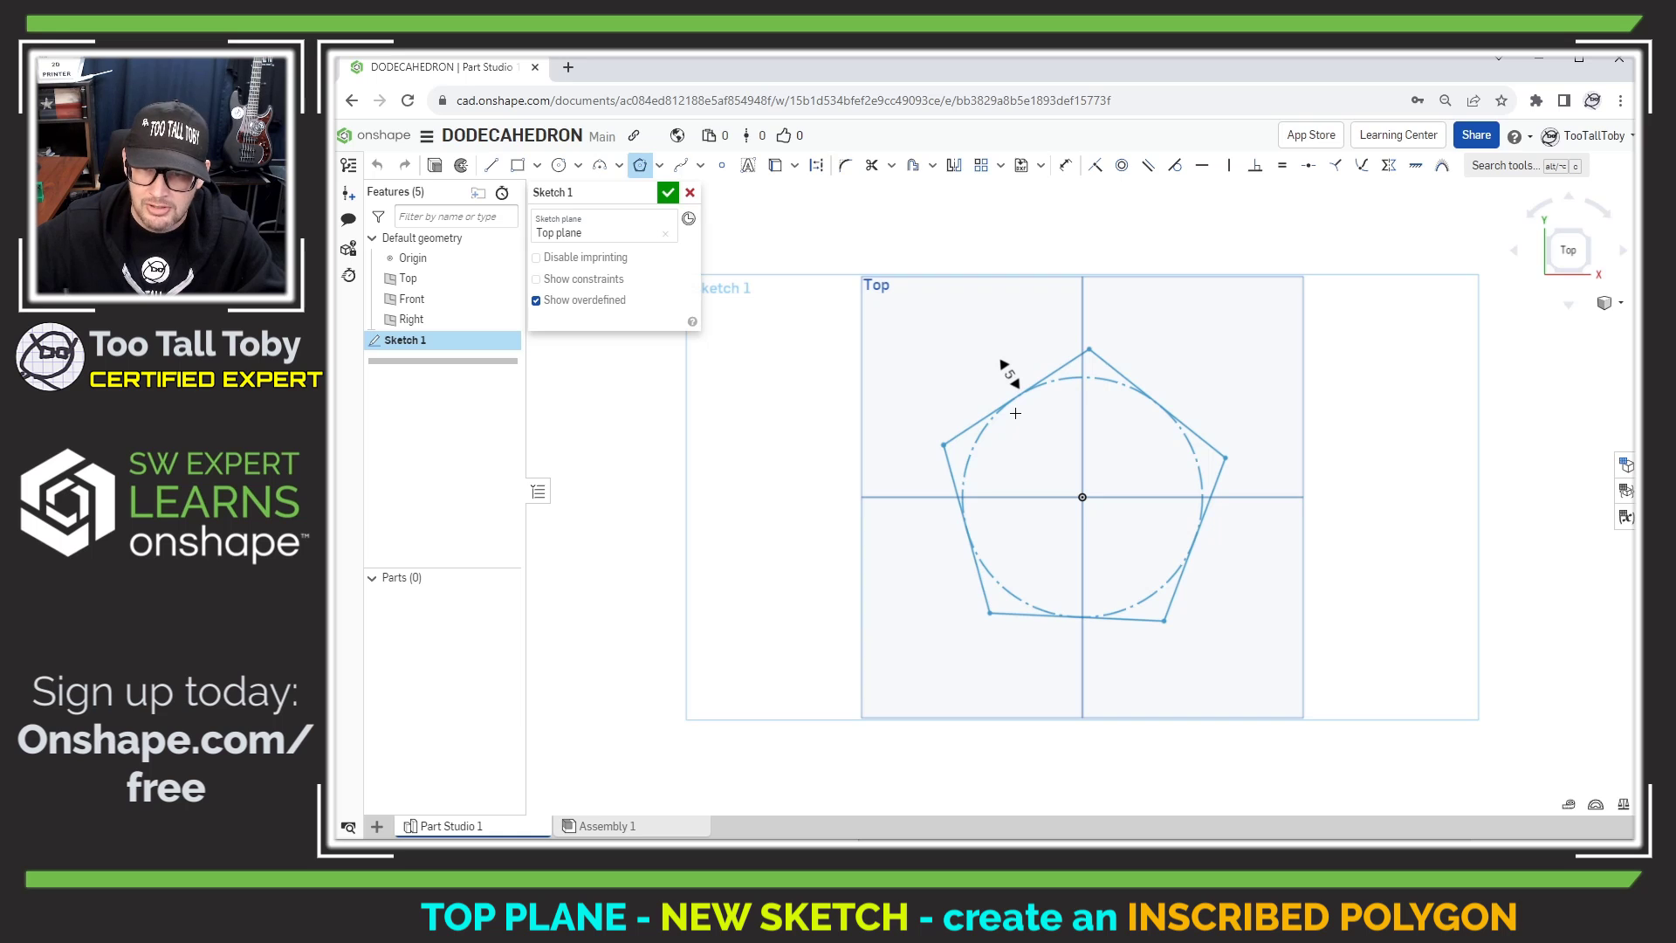
click(1015, 413)
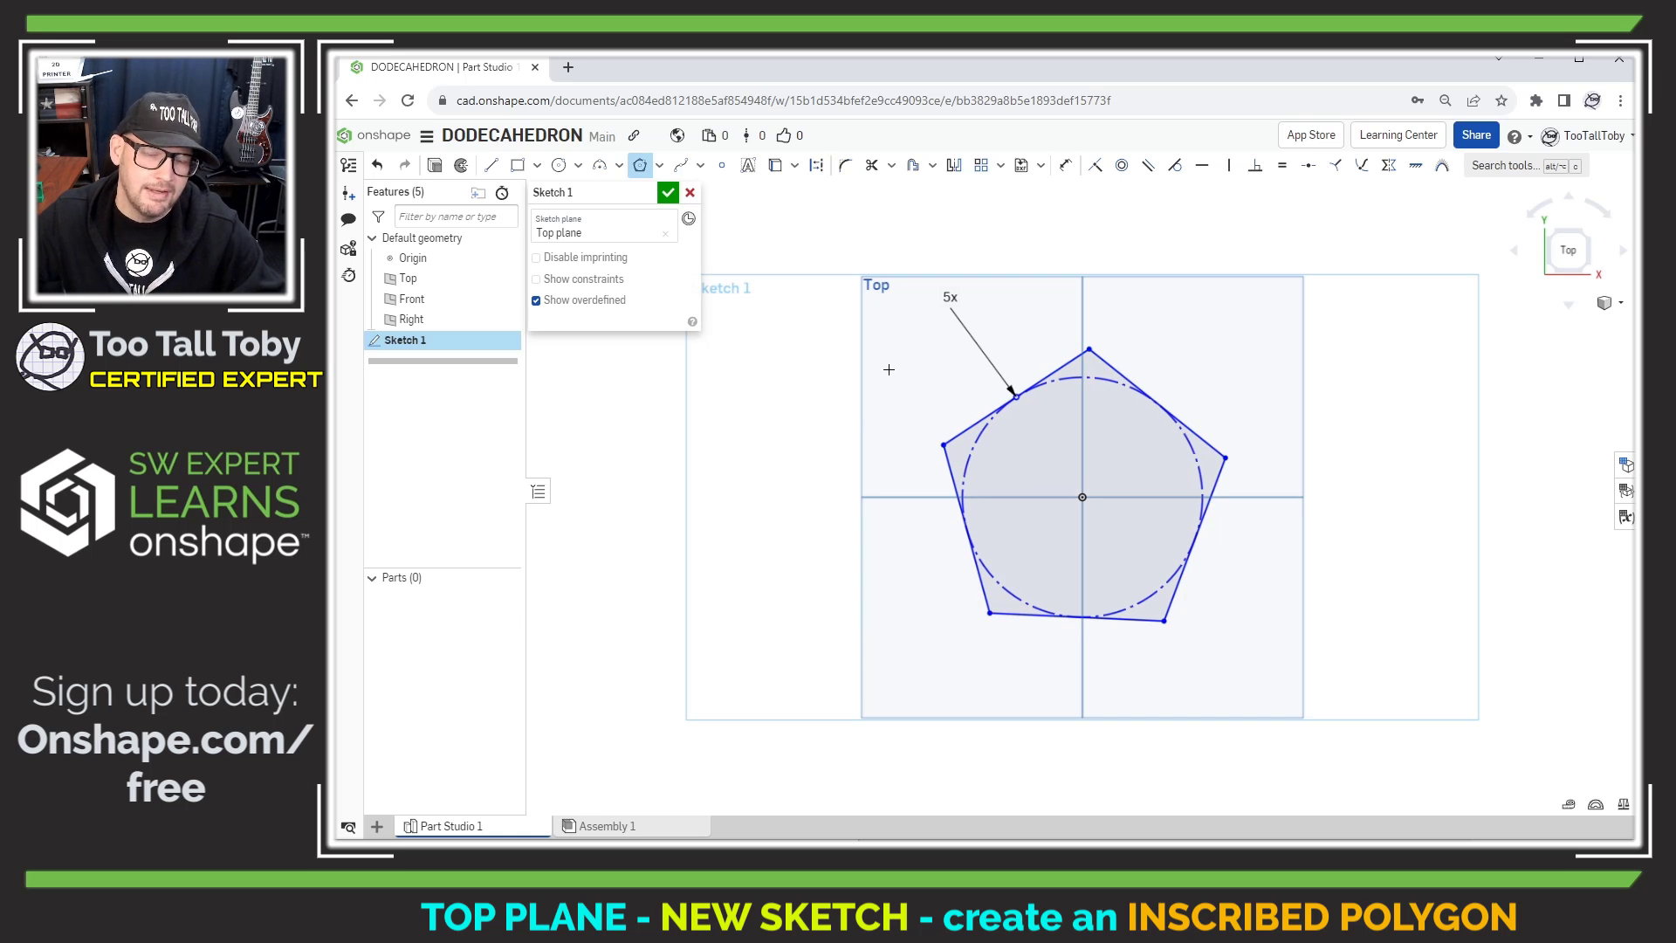
key(Escape)
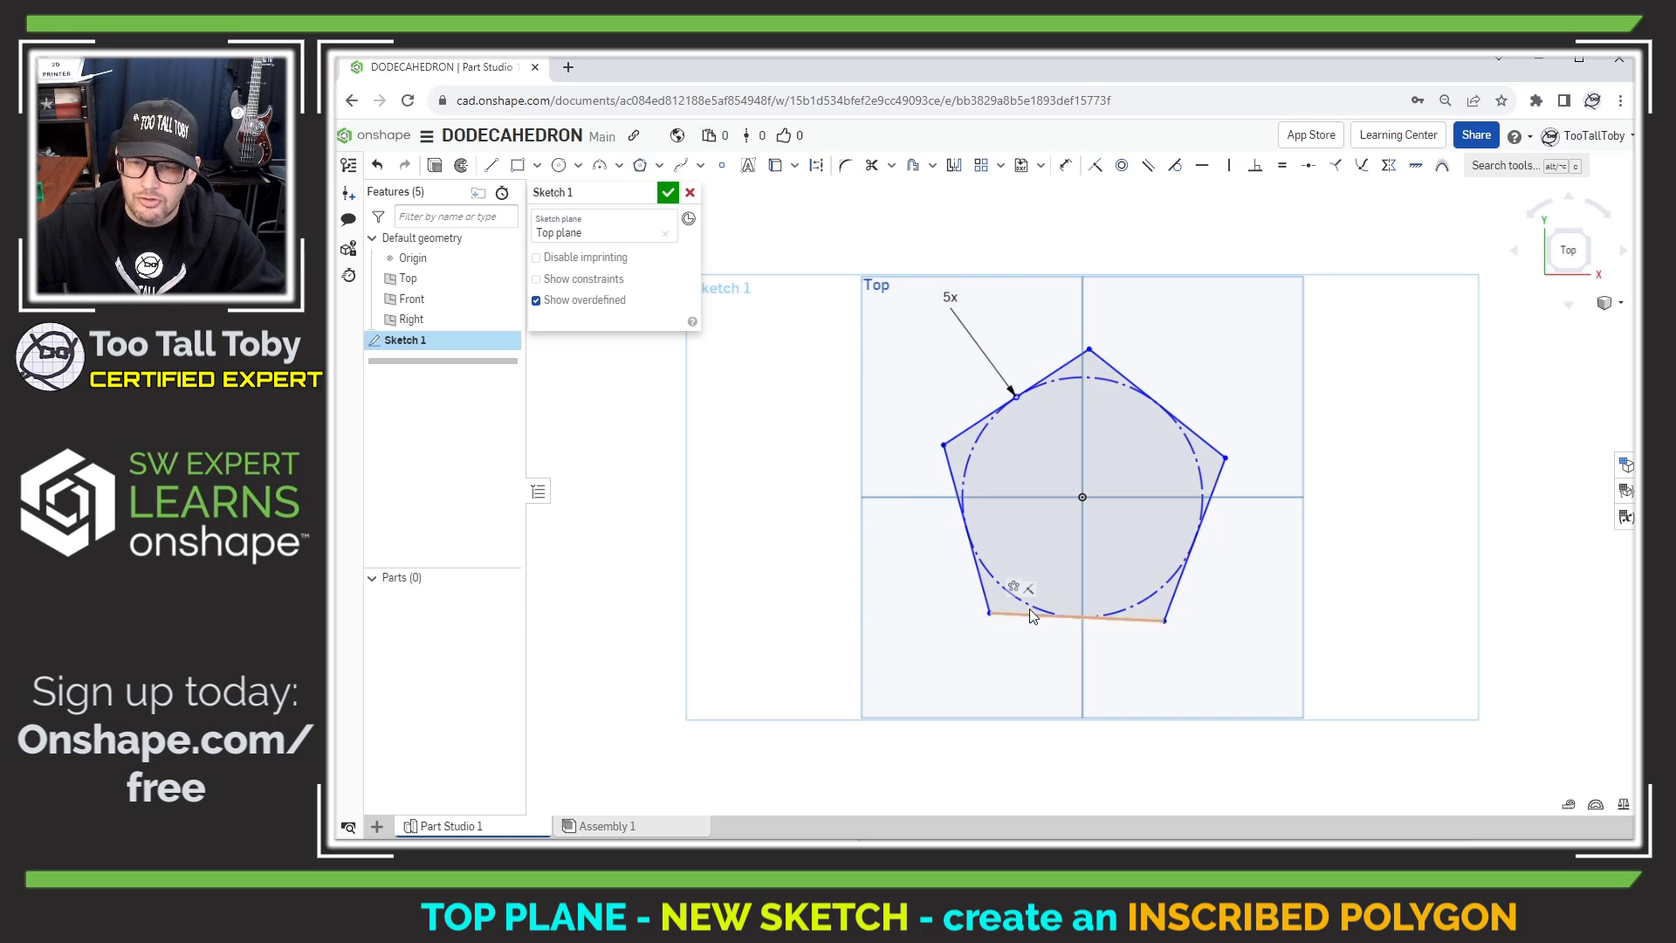
Step: Constrain the pentagon's lower edge to horizontal, dimension its length to 20 mm, and finish the sketch
click(1020, 620)
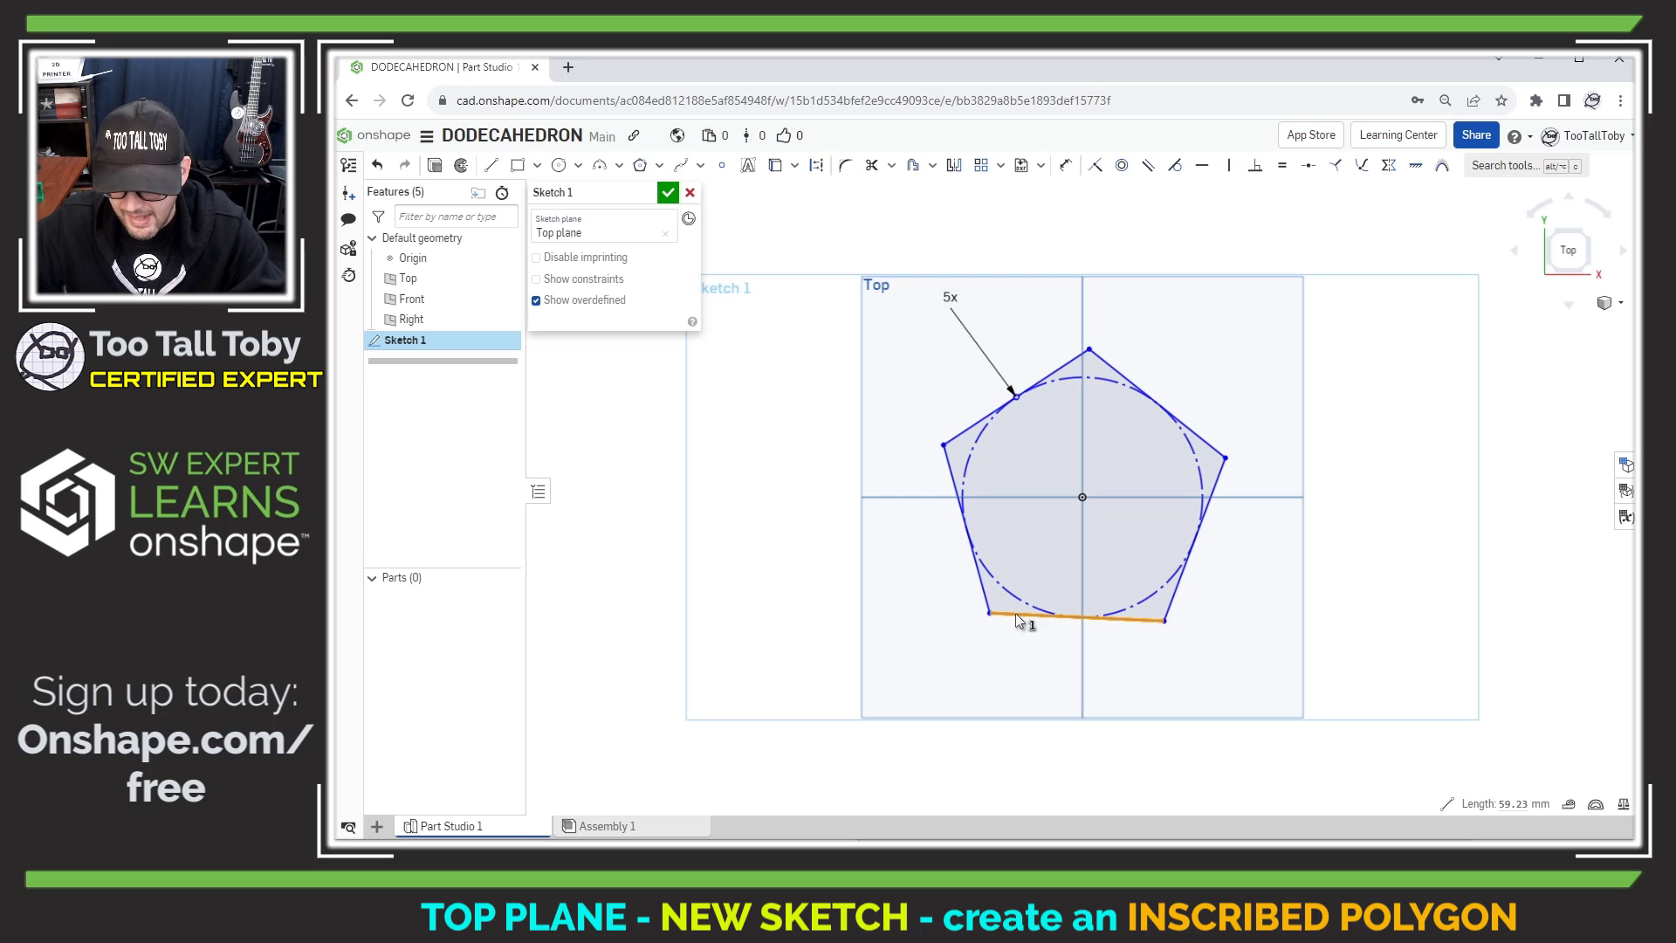
key(h)
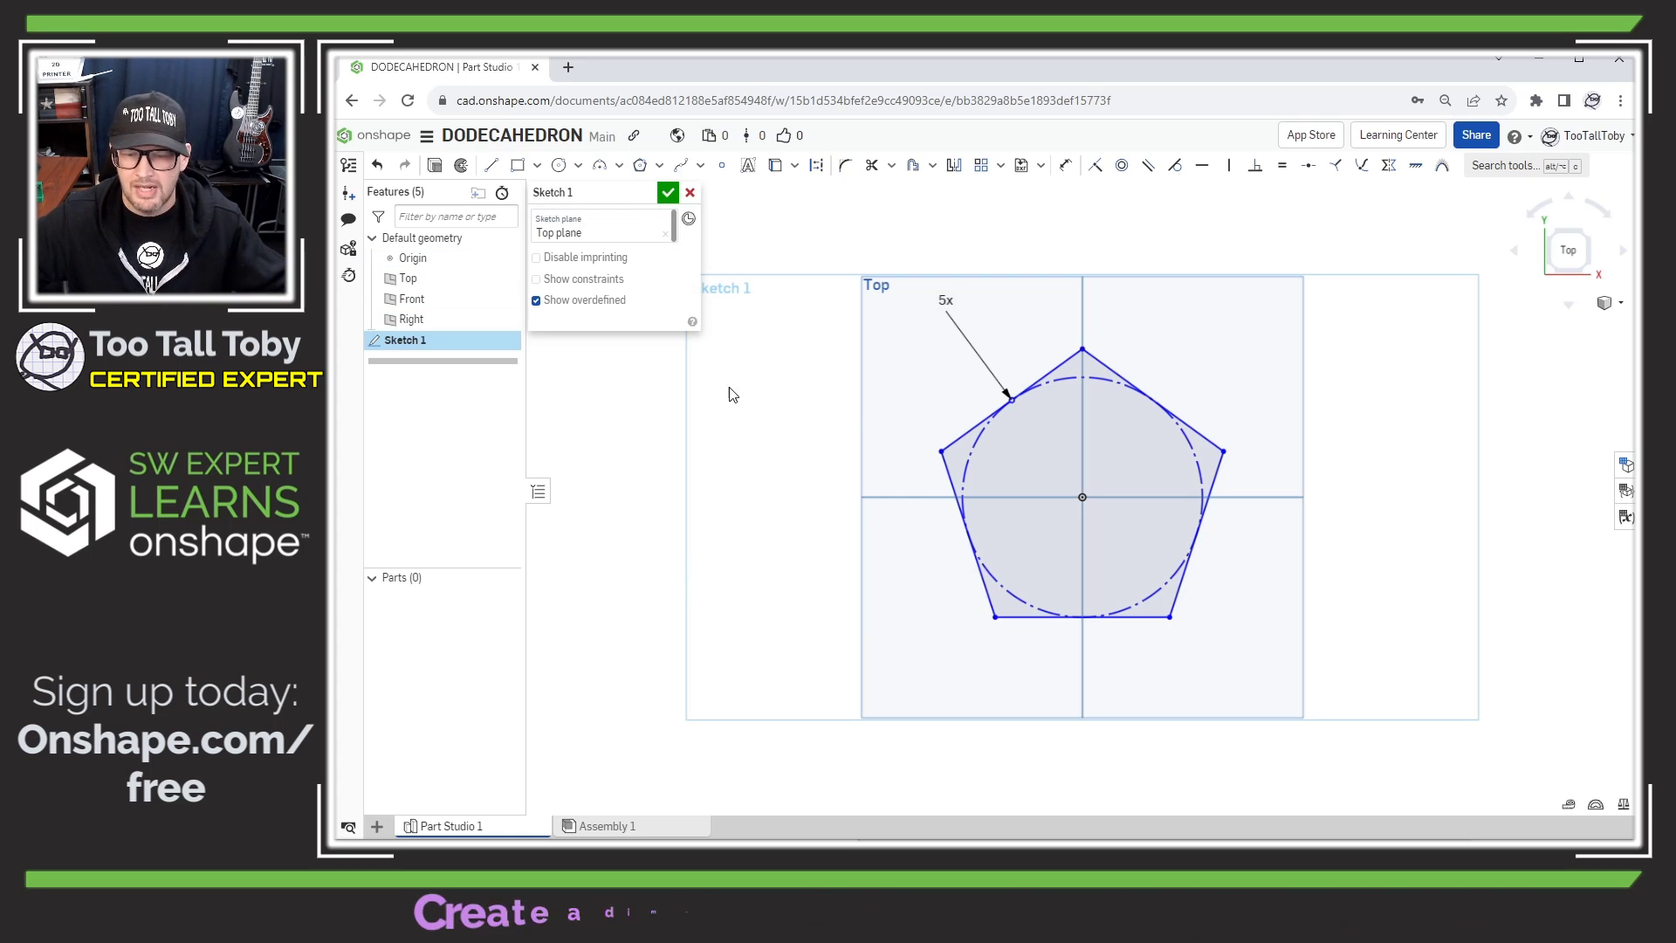
key(s)
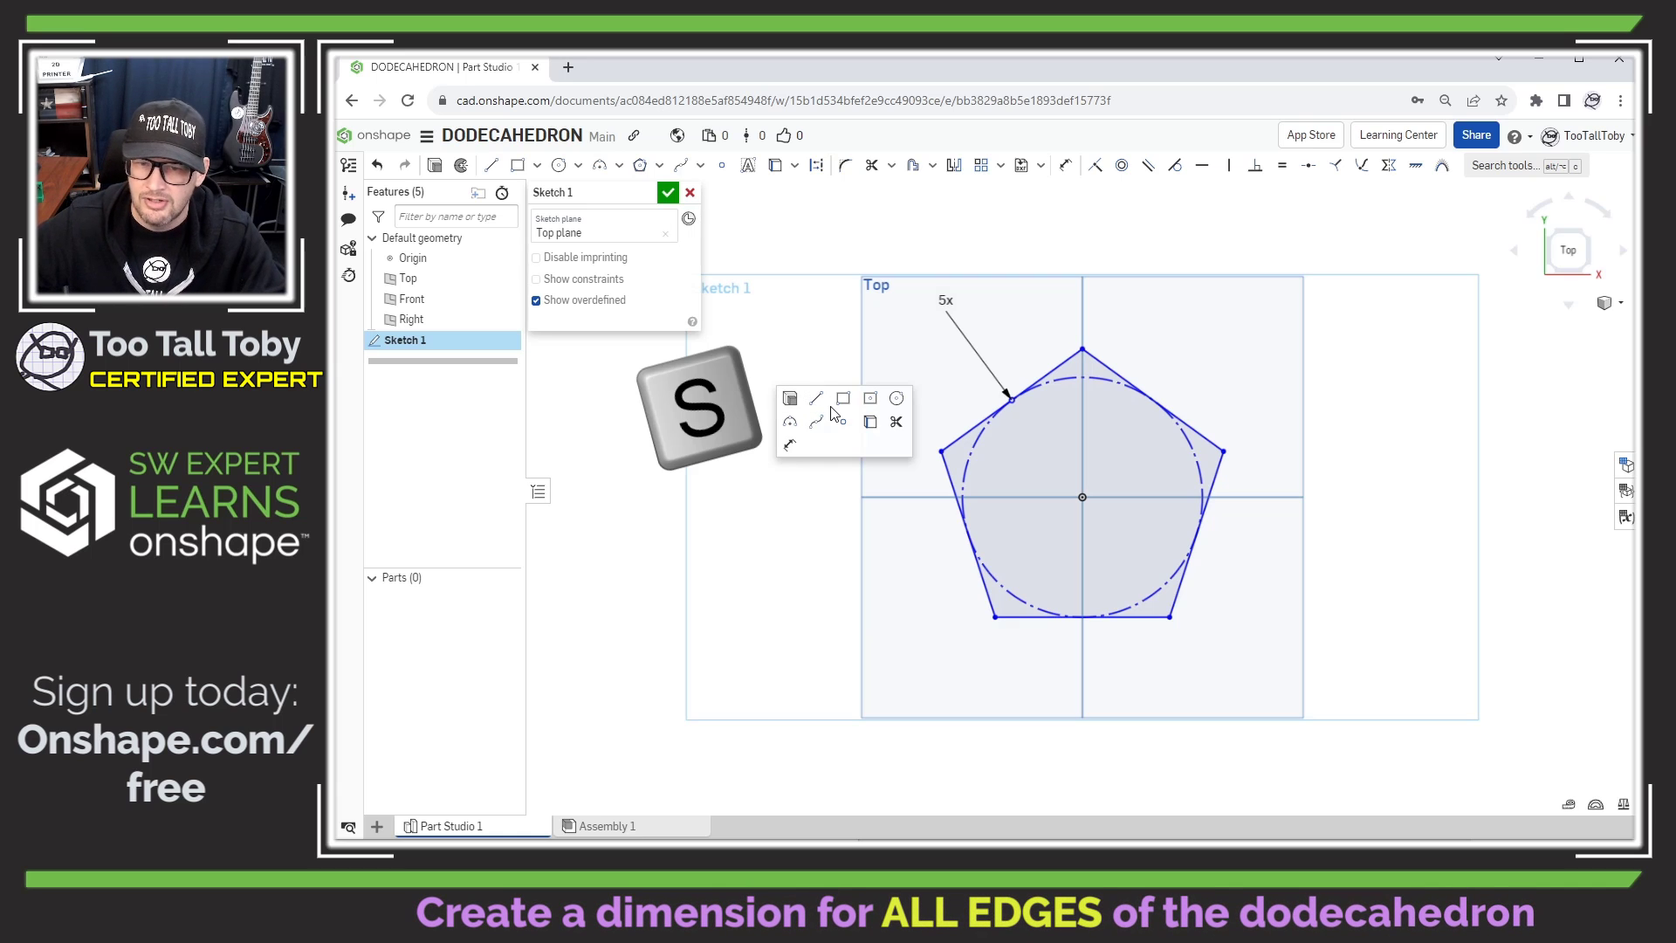
click(789, 445)
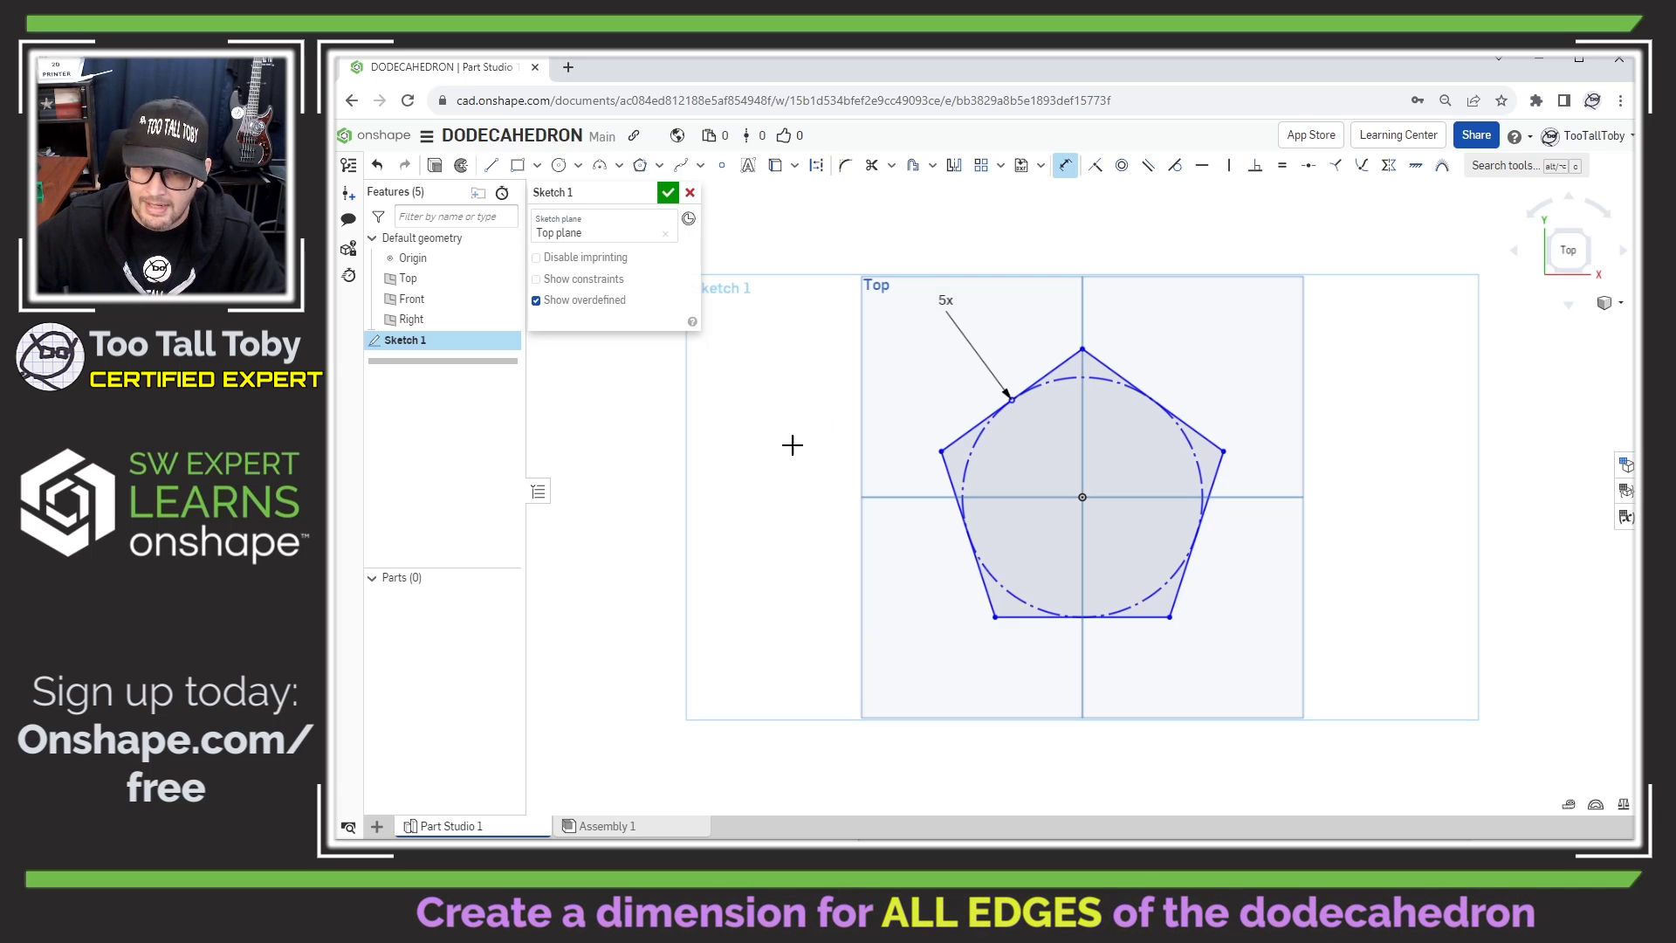
click(1027, 618)
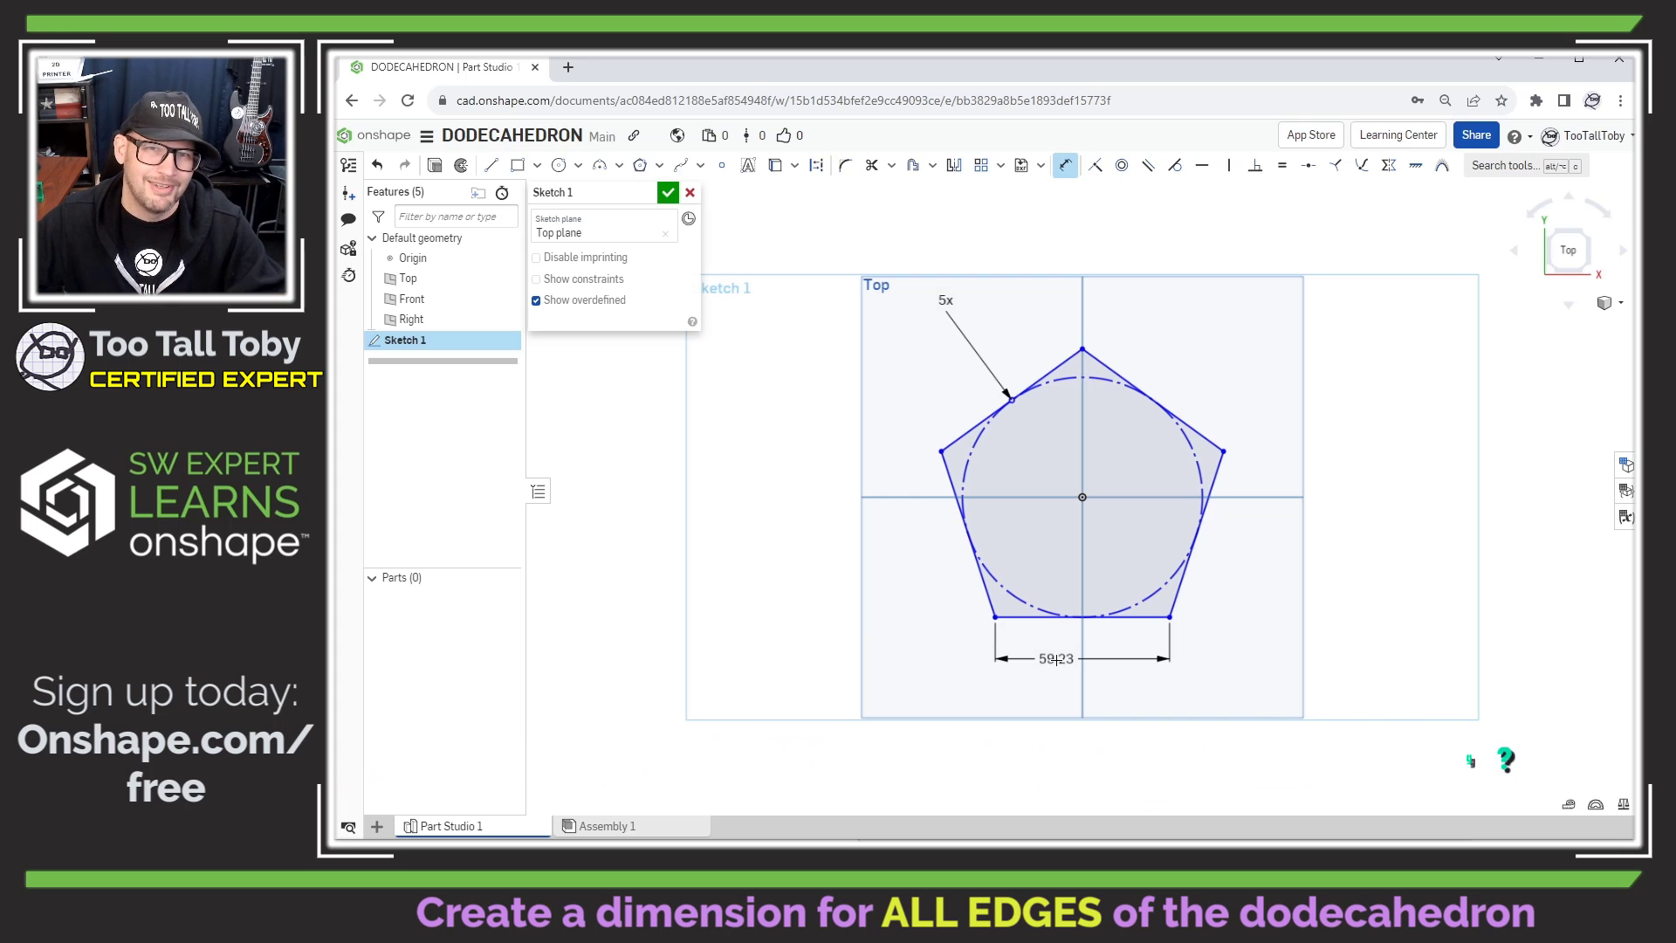
drag(1056, 660, 1055, 646)
double_click(1055, 646)
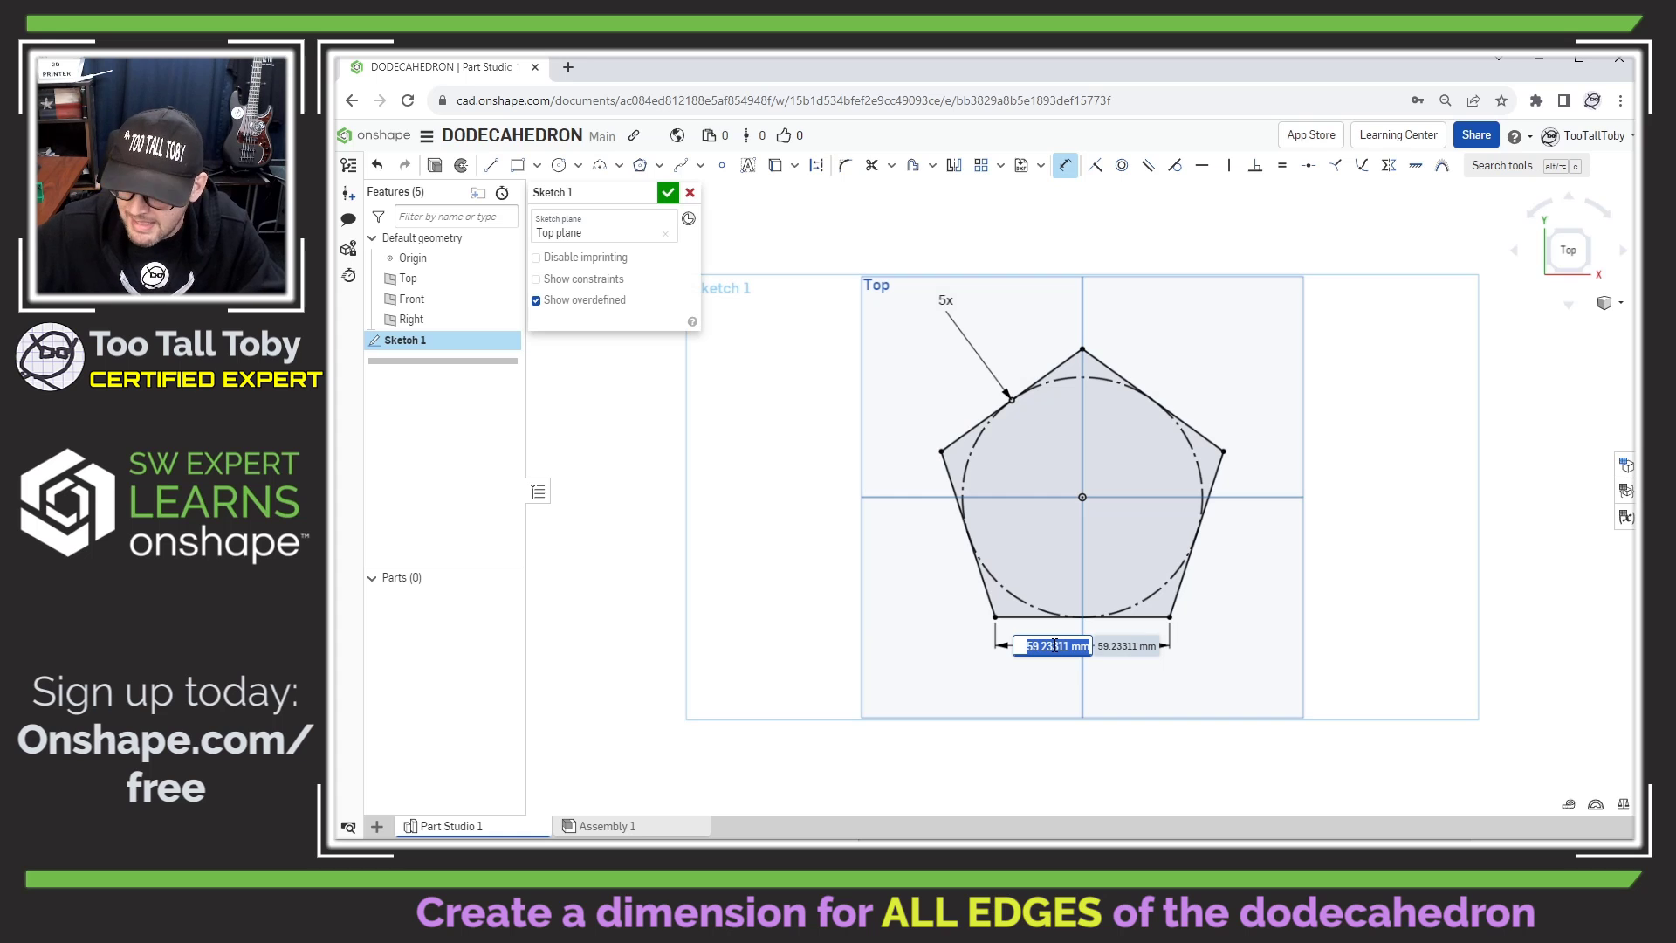
text(20)
key(Return)
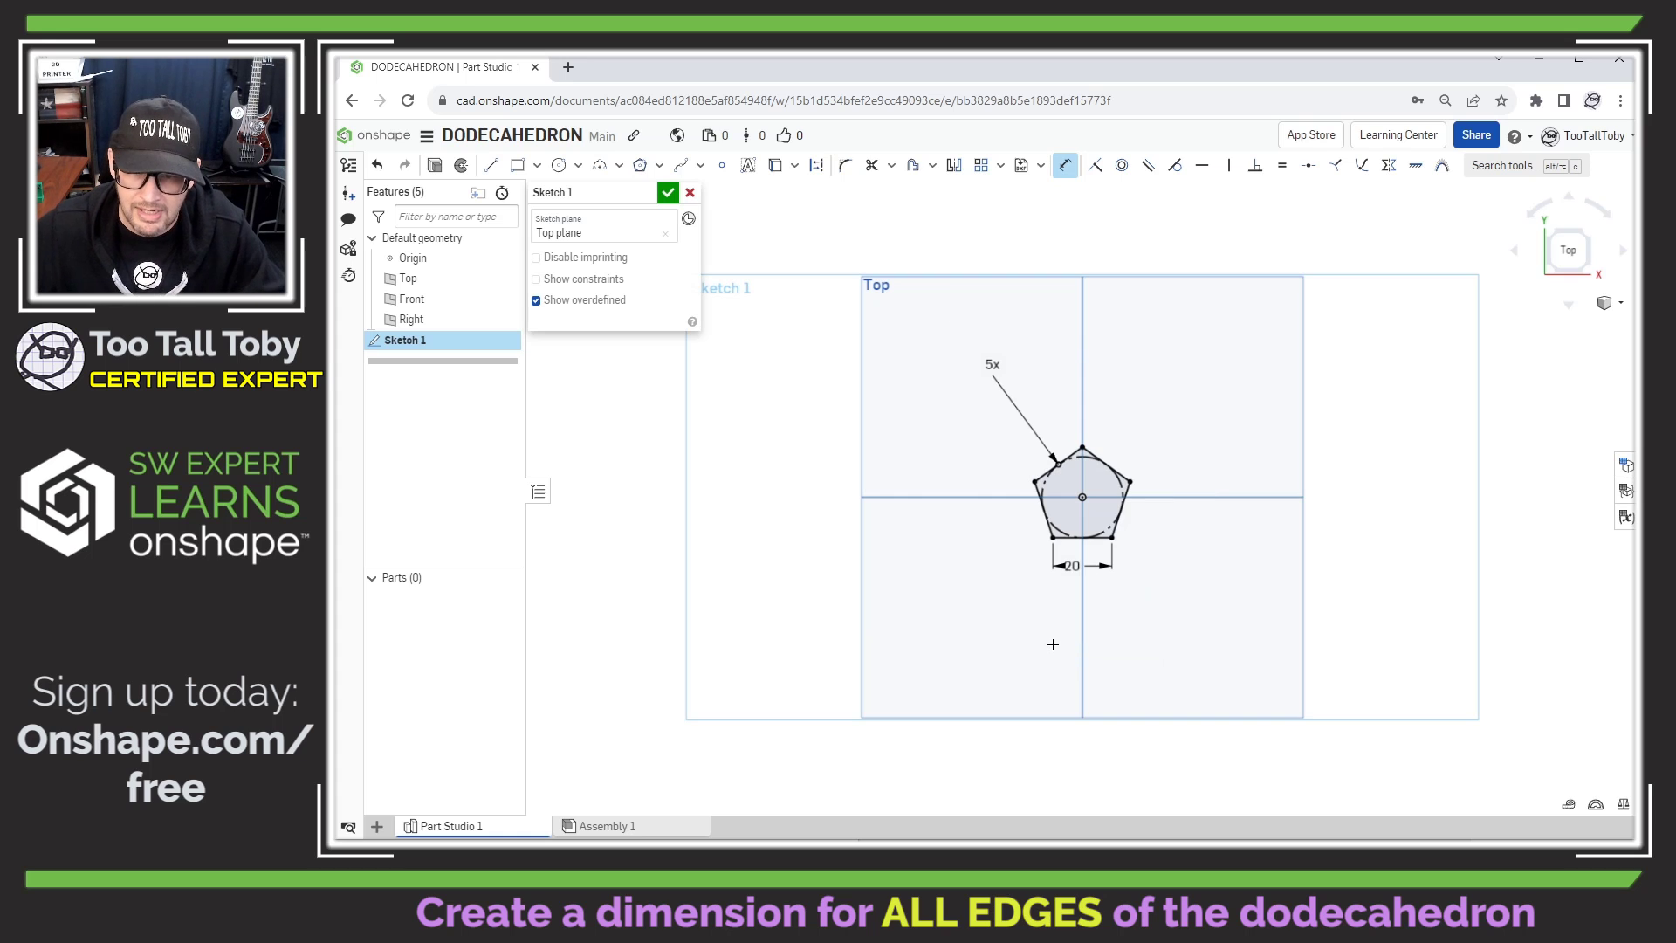
key(shift+7)
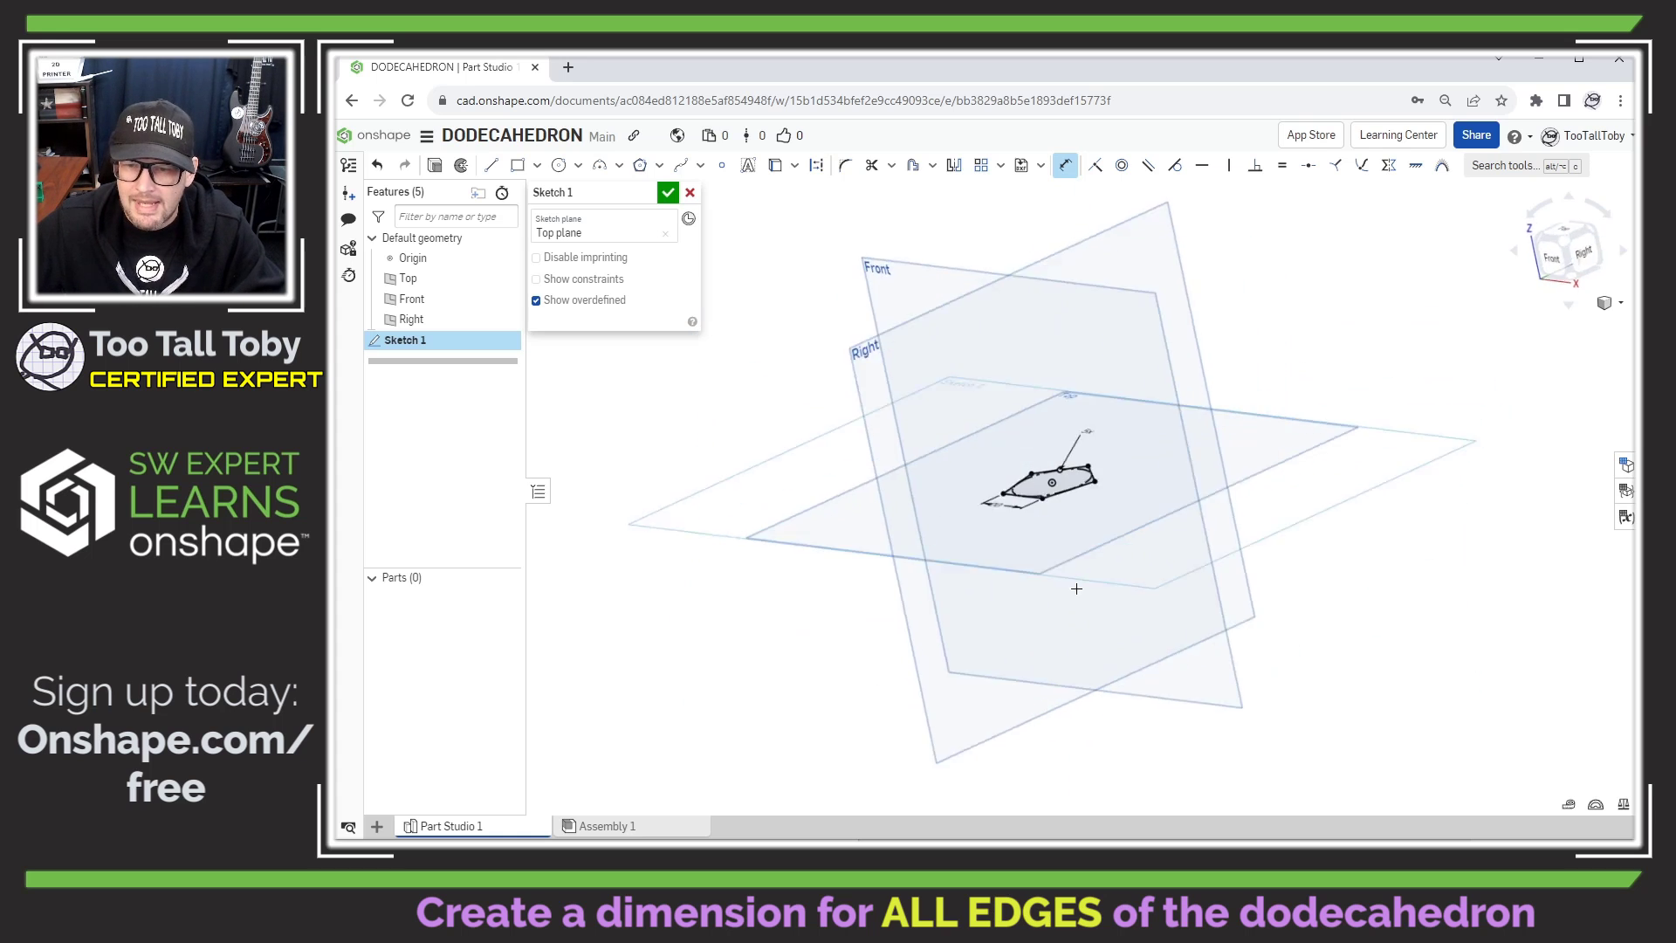
scroll(1168, 437, up, 3)
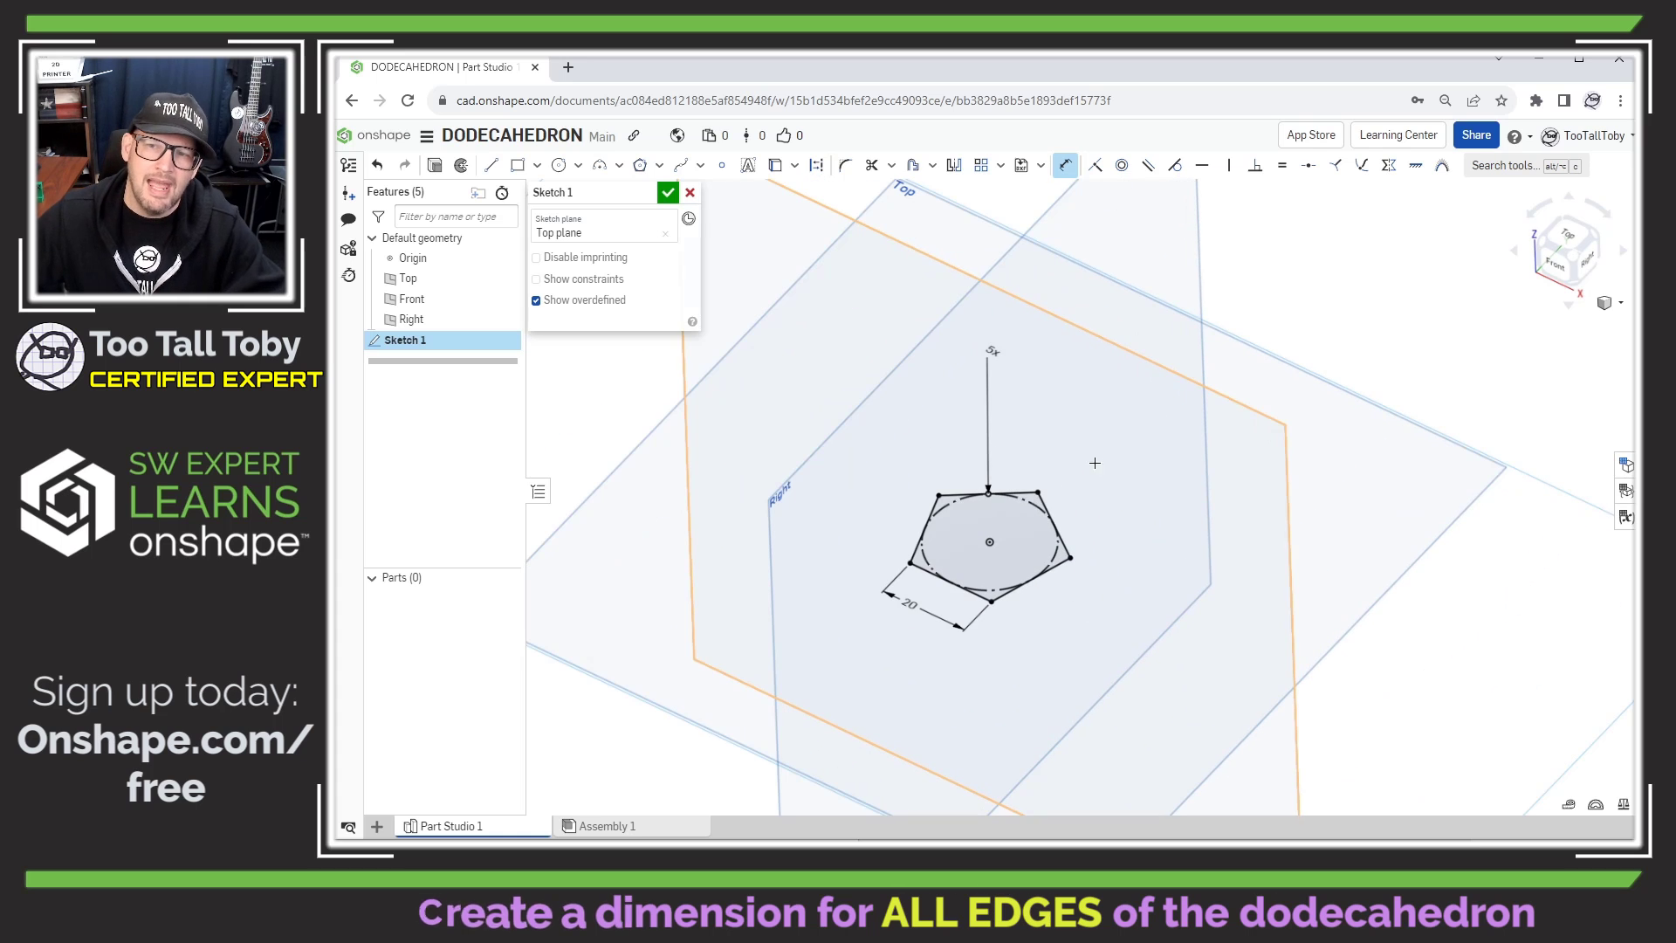
click(667, 192)
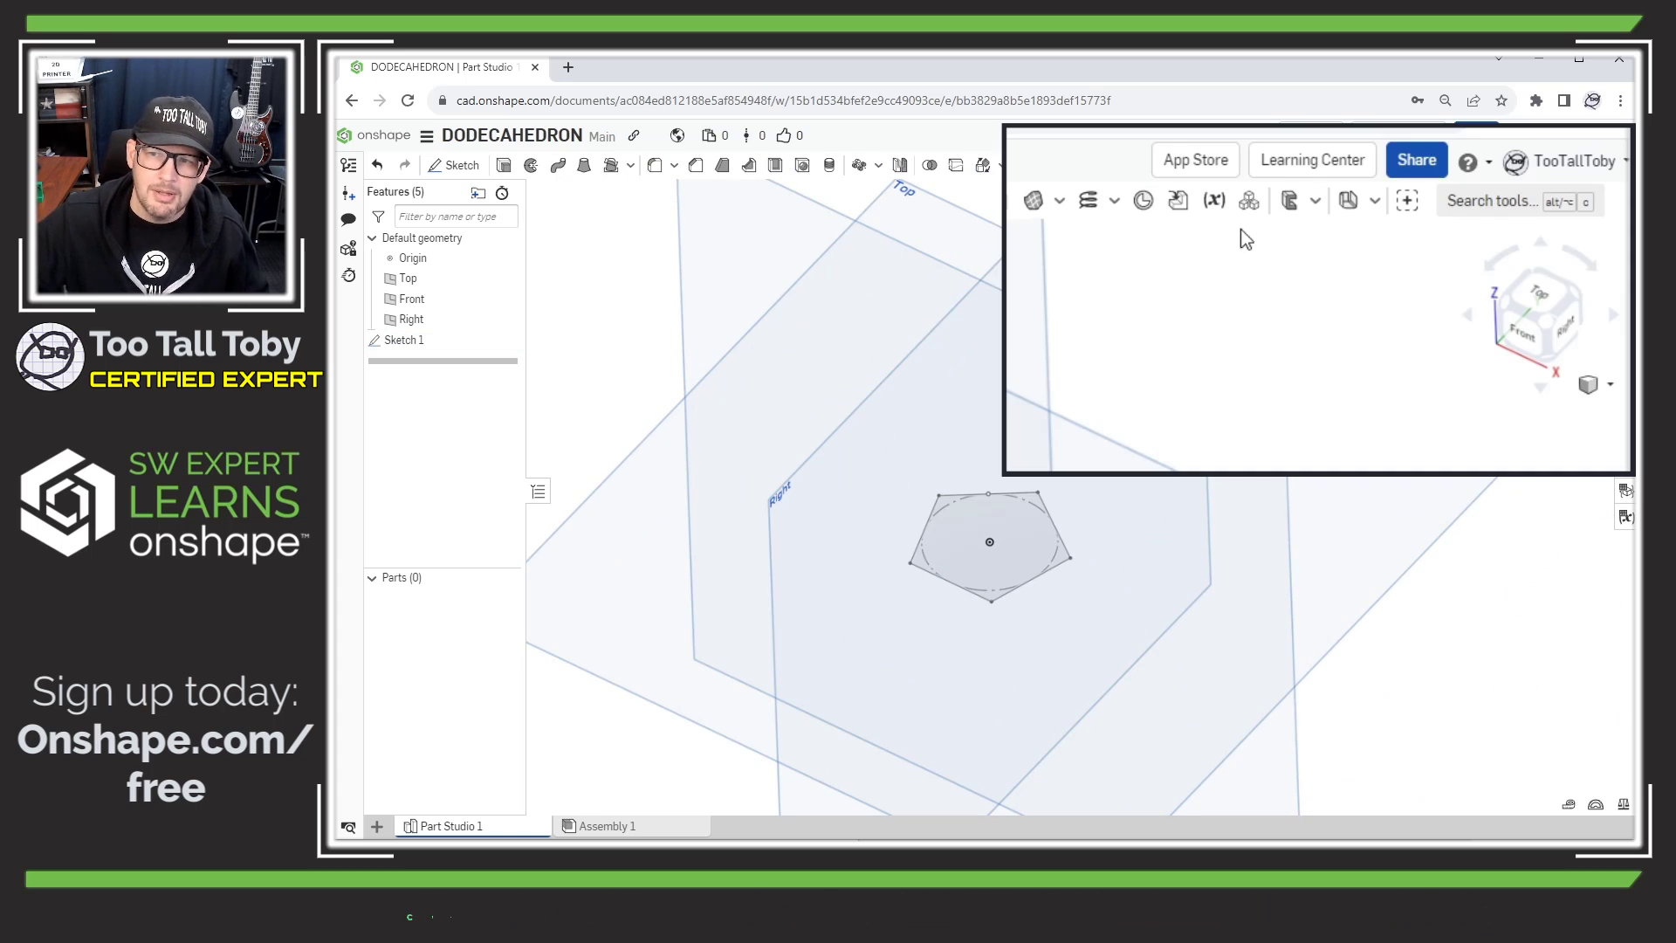
Step: Create a Fill surface bounded by the five edges of the sketched pentagon, using Position continuity
click(1469, 203)
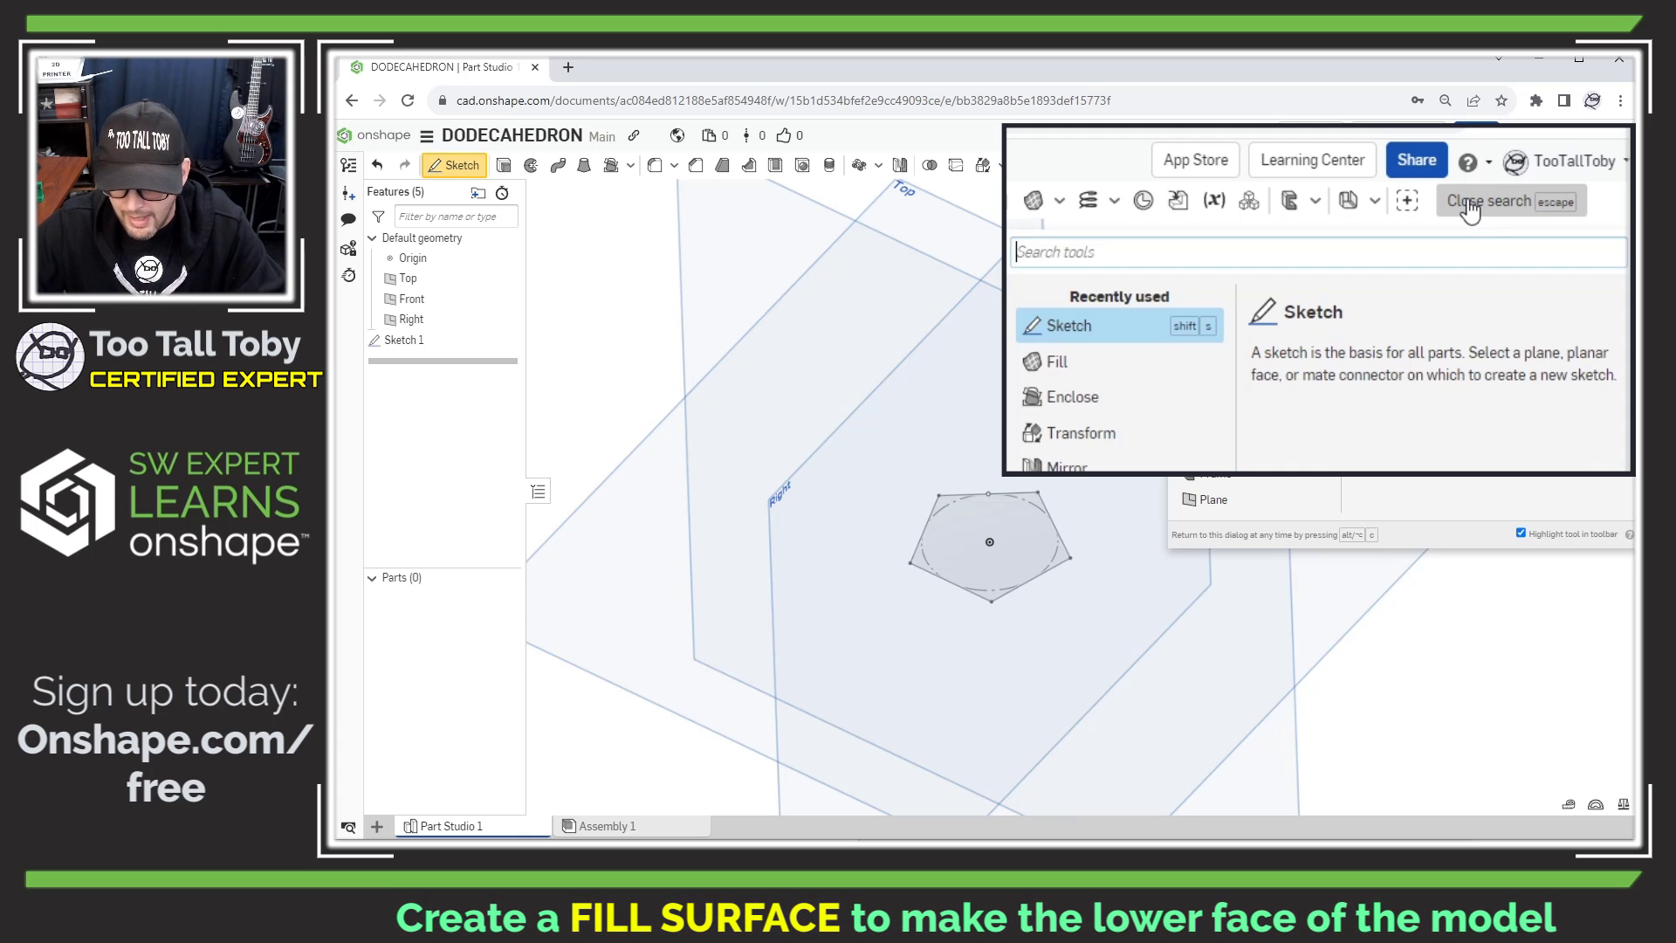
text(fill)
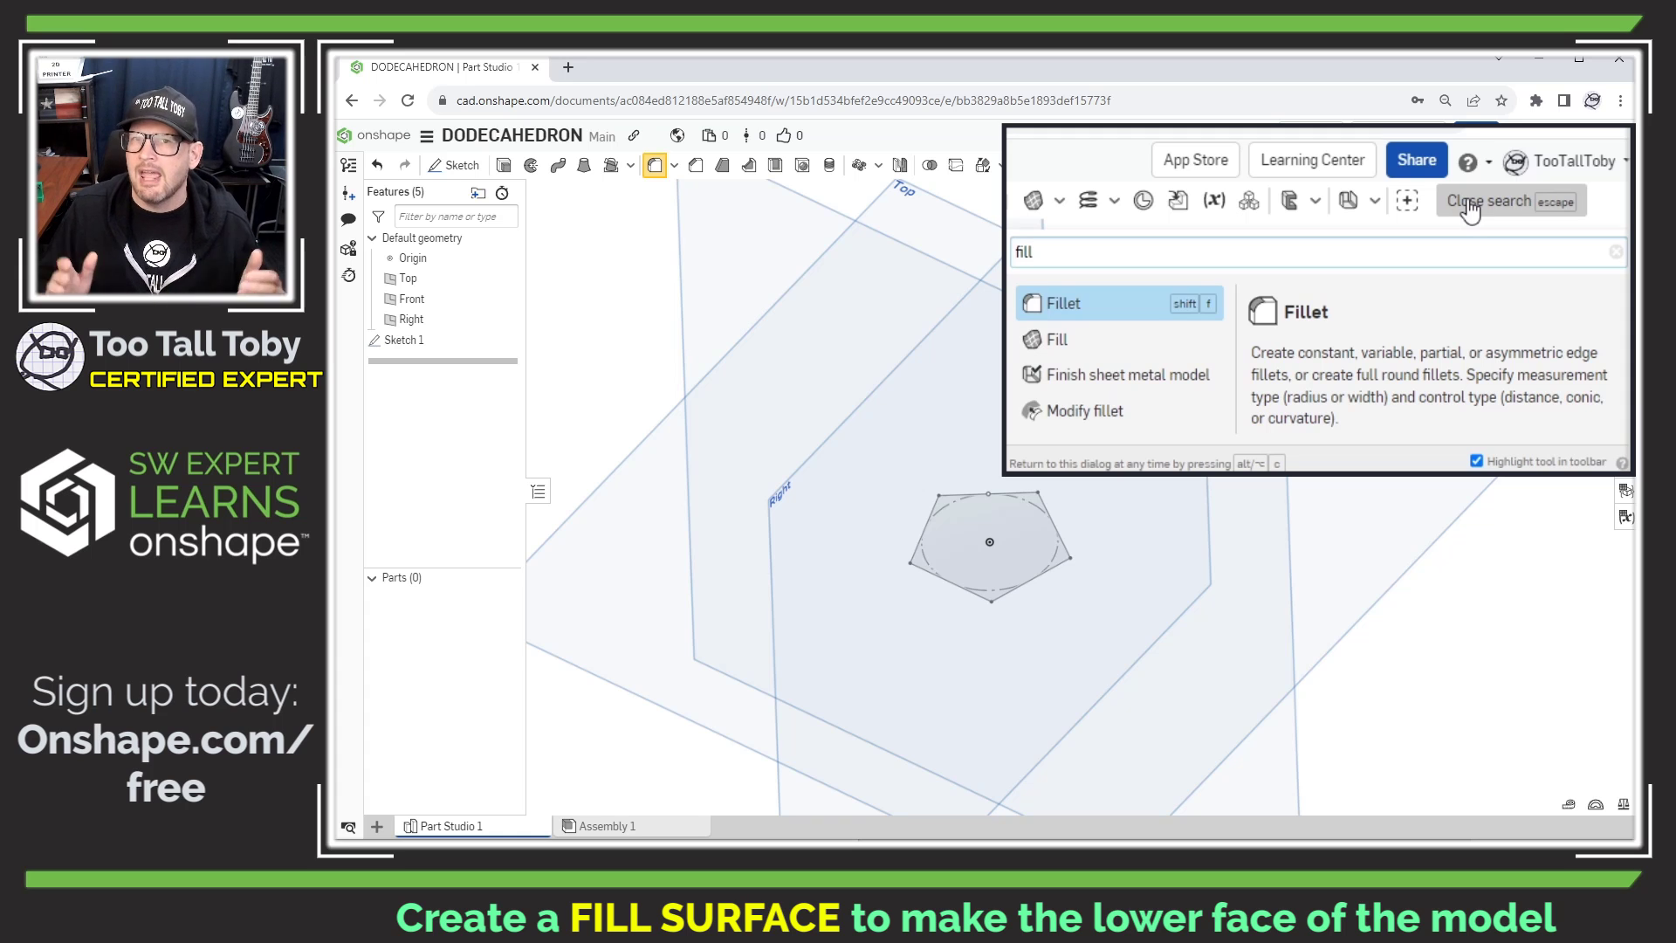
click(1053, 342)
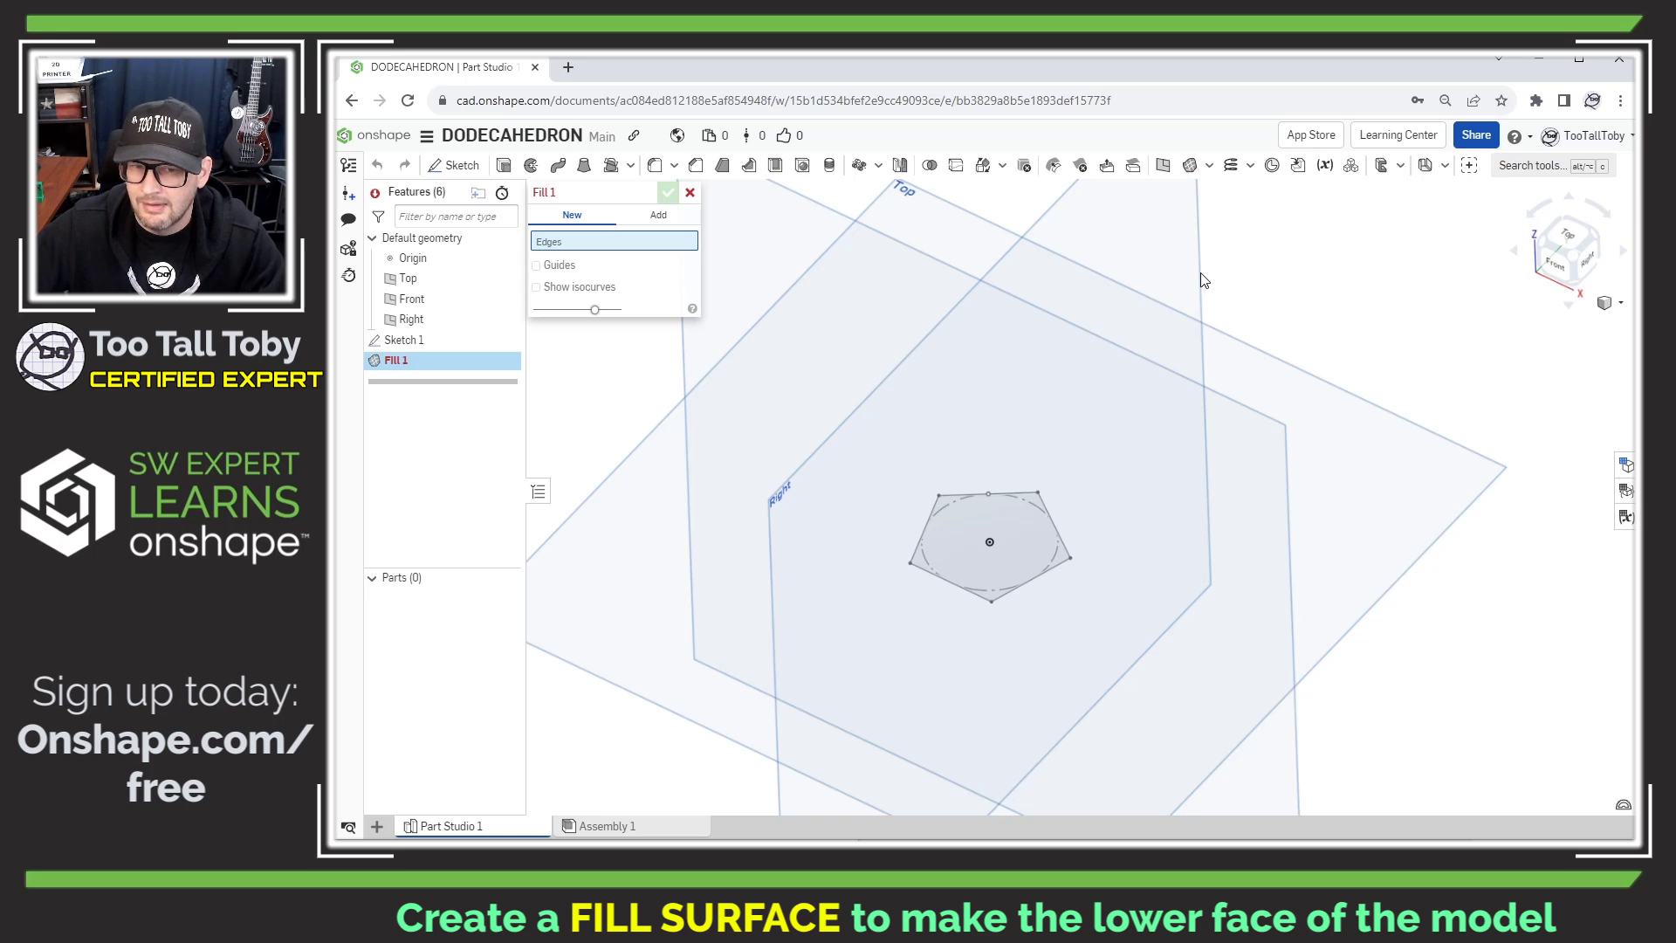
click(1008, 495)
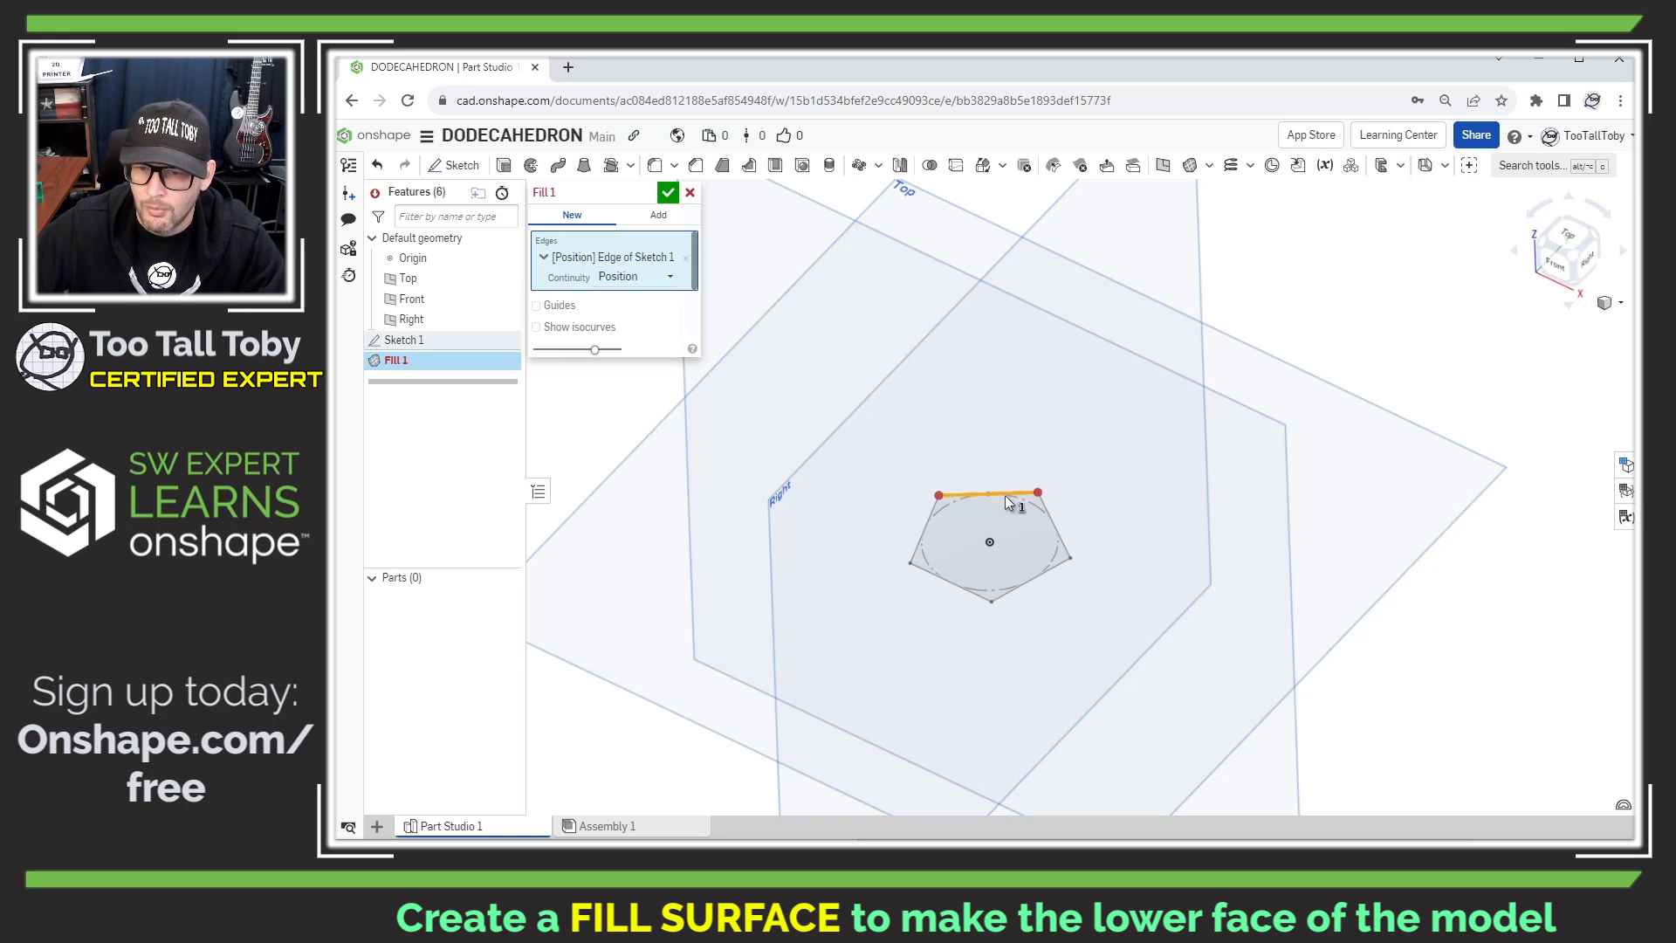
click(929, 515)
click(915, 571)
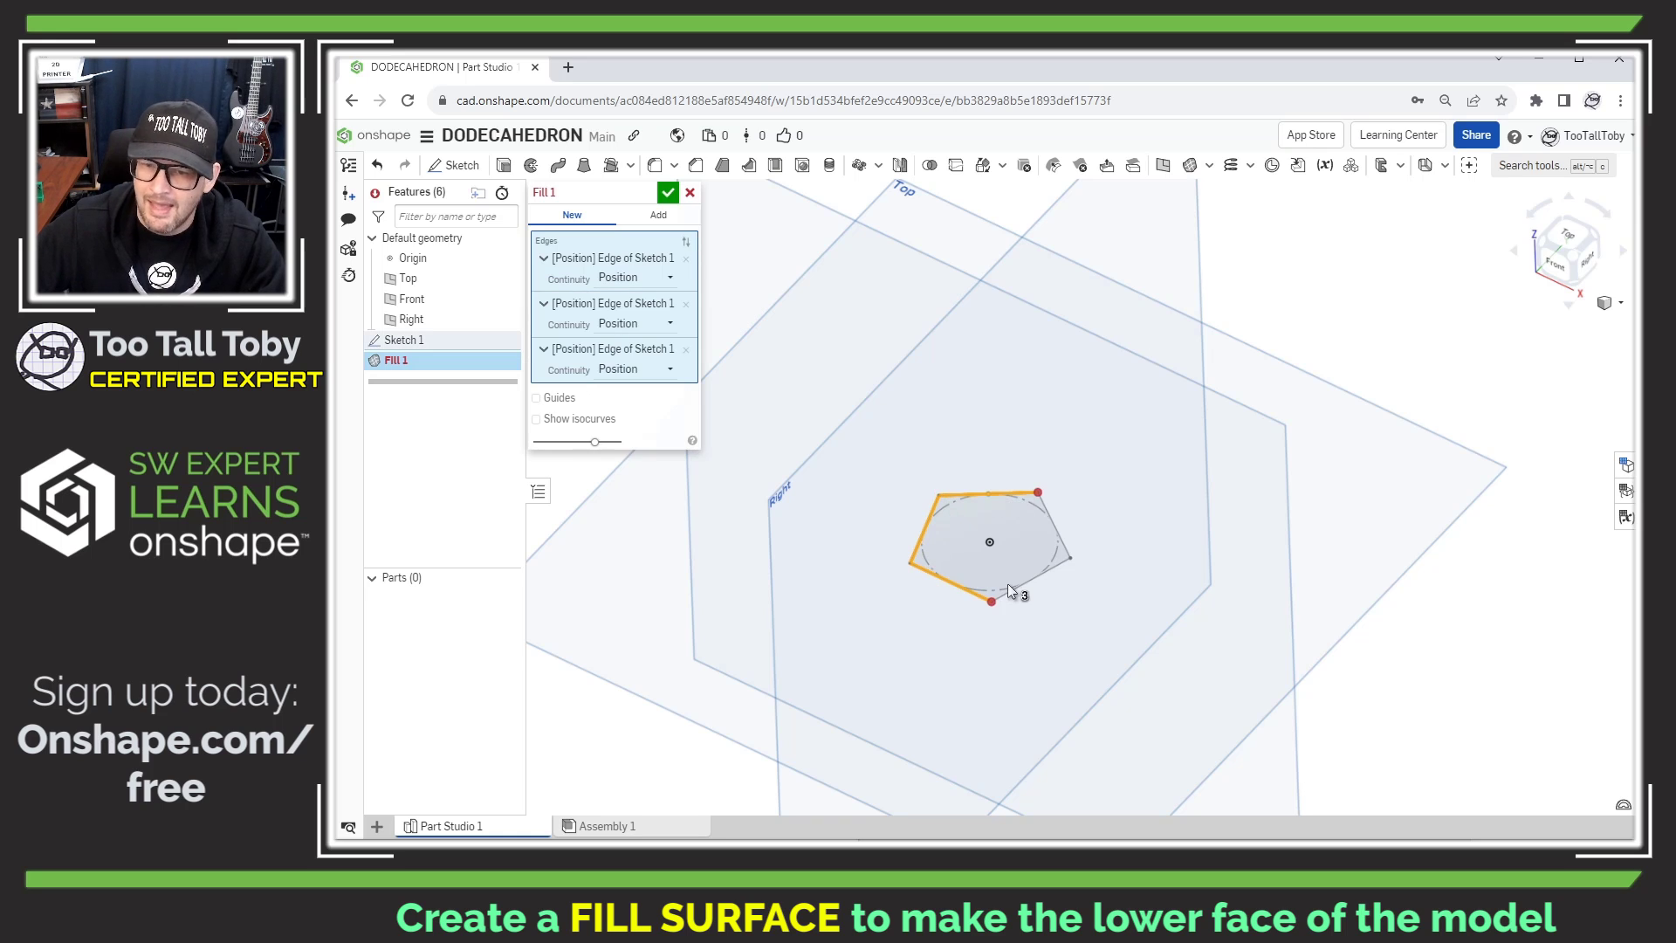
click(1009, 597)
click(1065, 541)
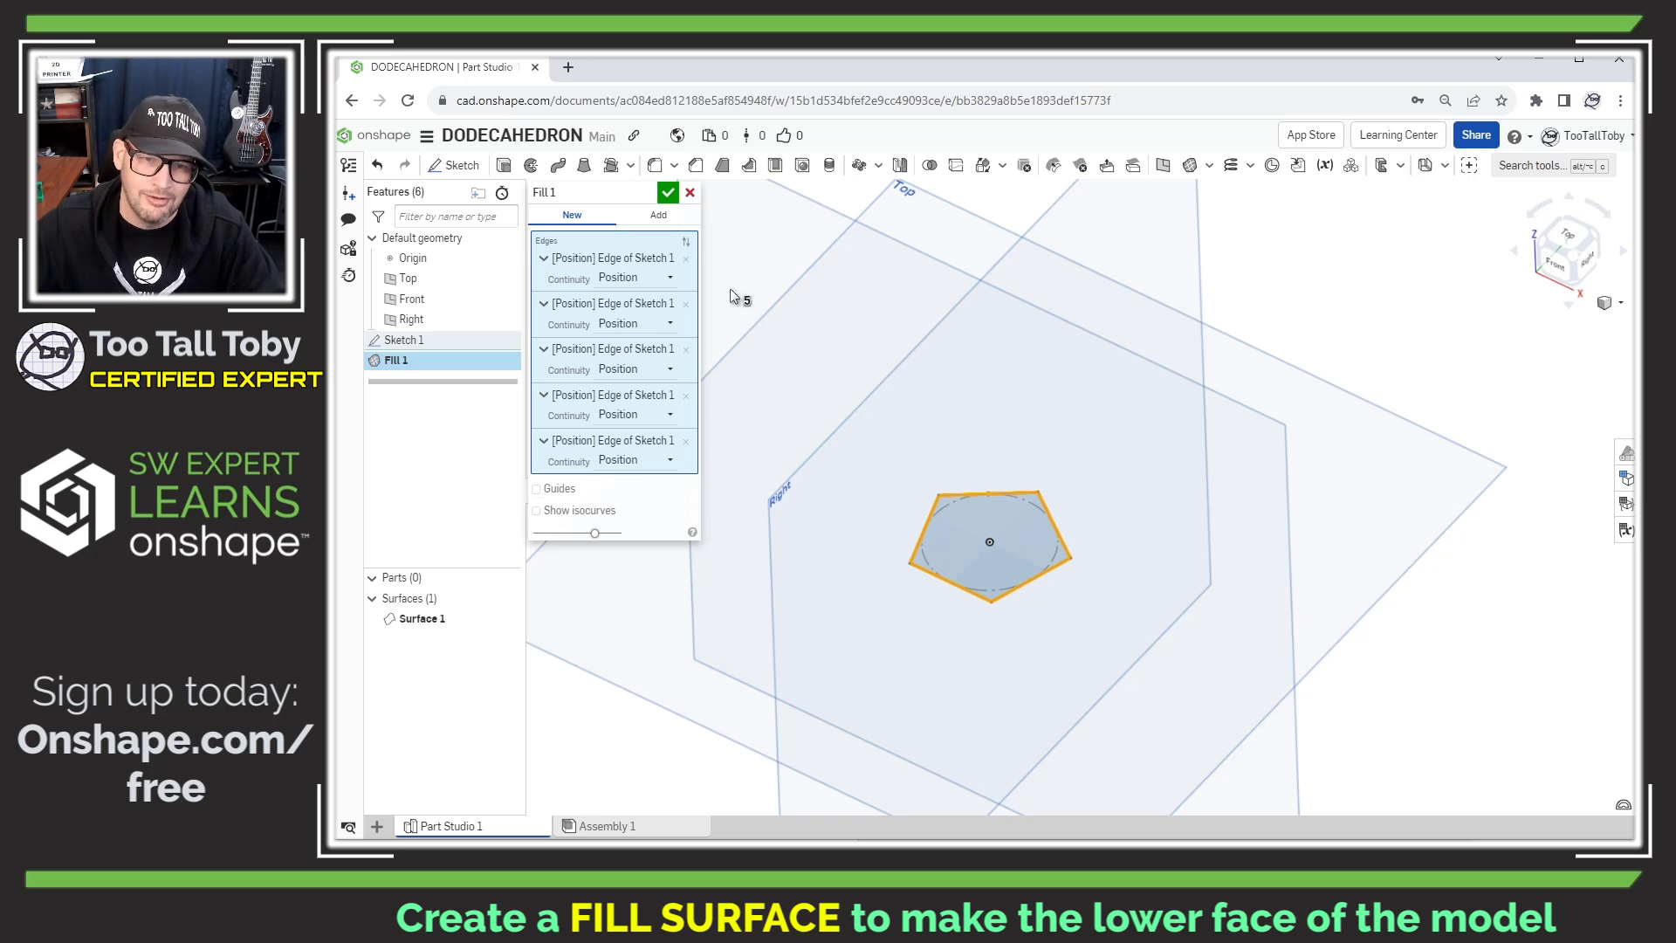
click(669, 193)
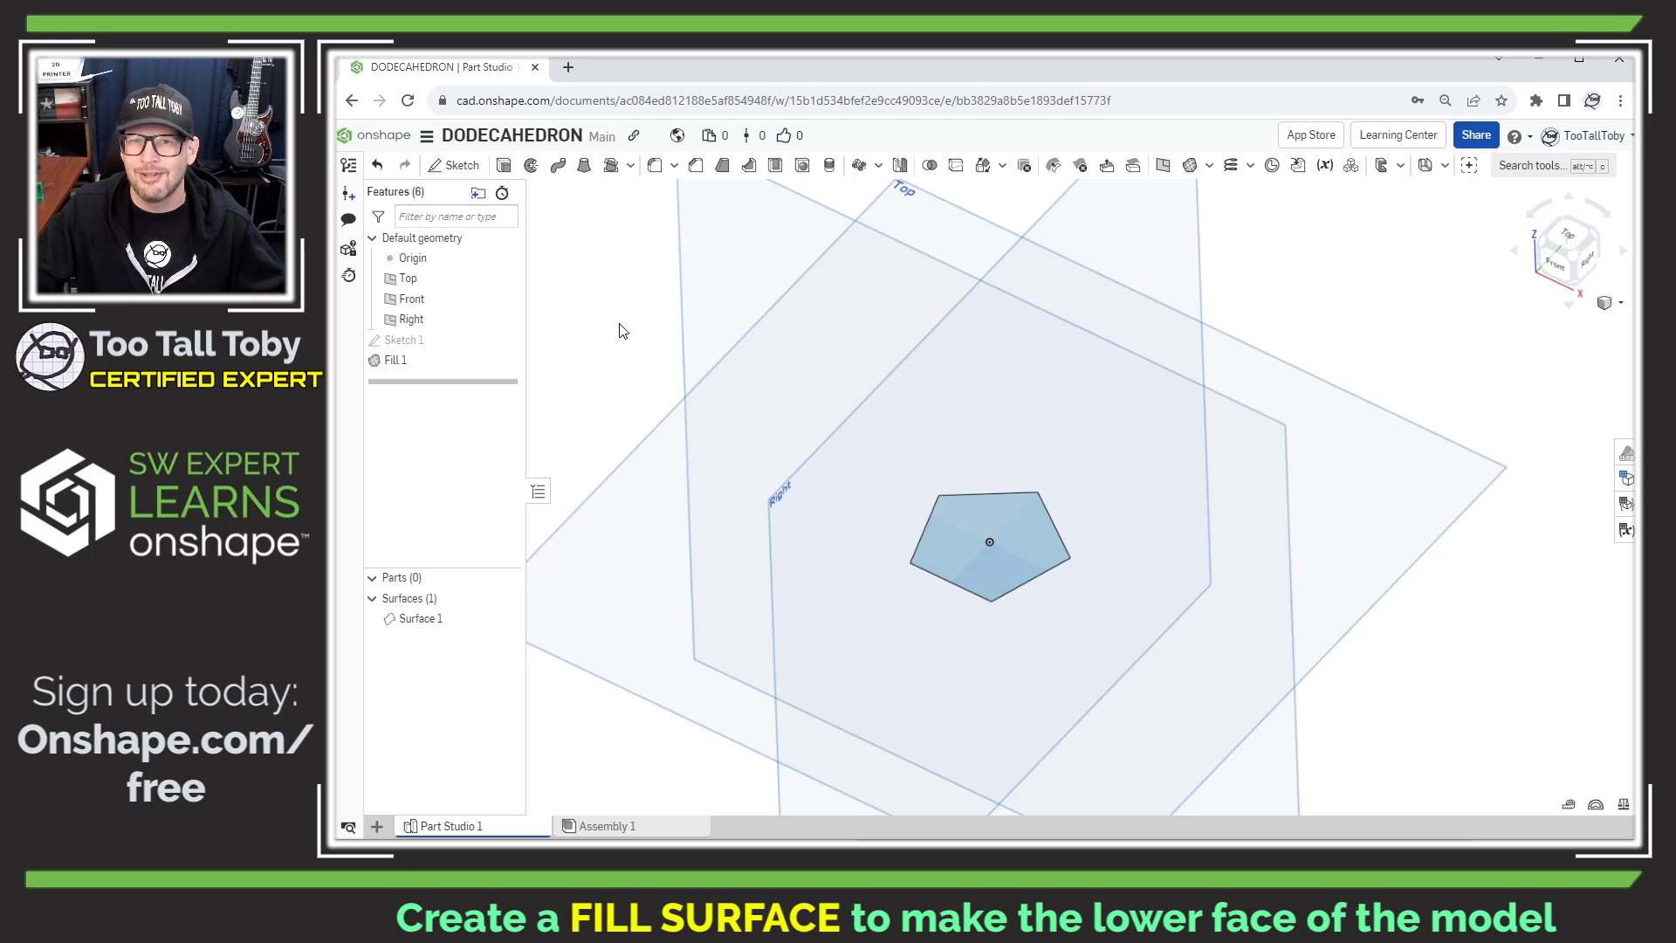
scroll(1010, 625, up, 3)
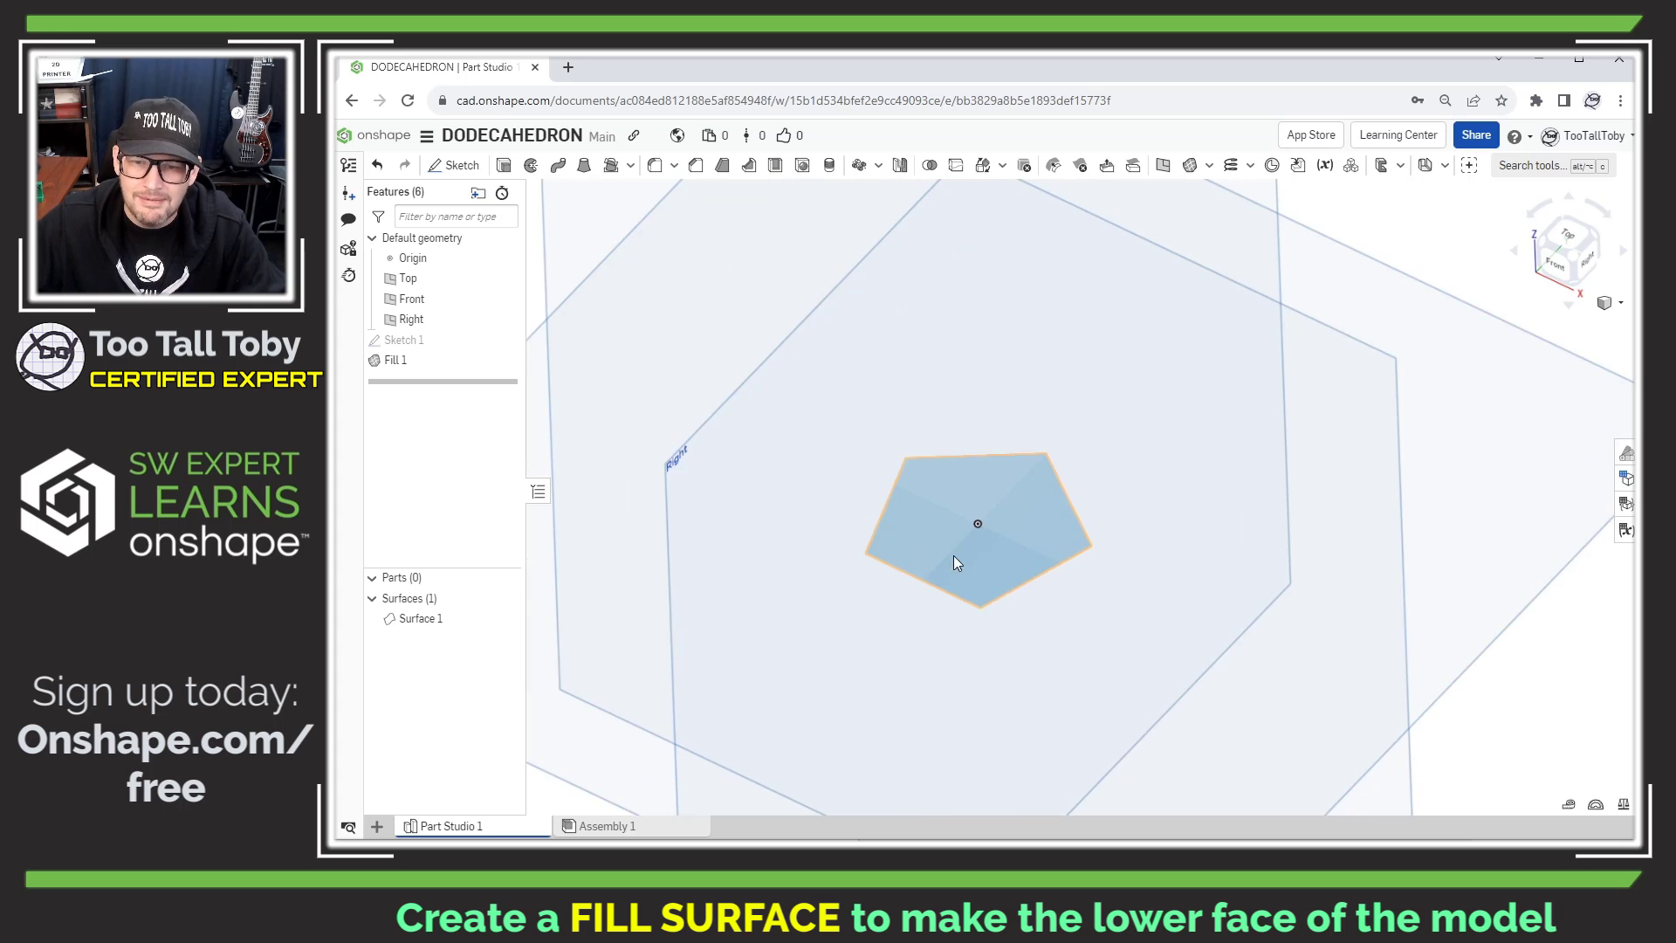
mouse_move(1022, 661)
right_down()
mouse_move(1017, 572)
mouse_move(1019, 683)
mouse_move(1016, 564)
mouse_move(1022, 666)
right_up()
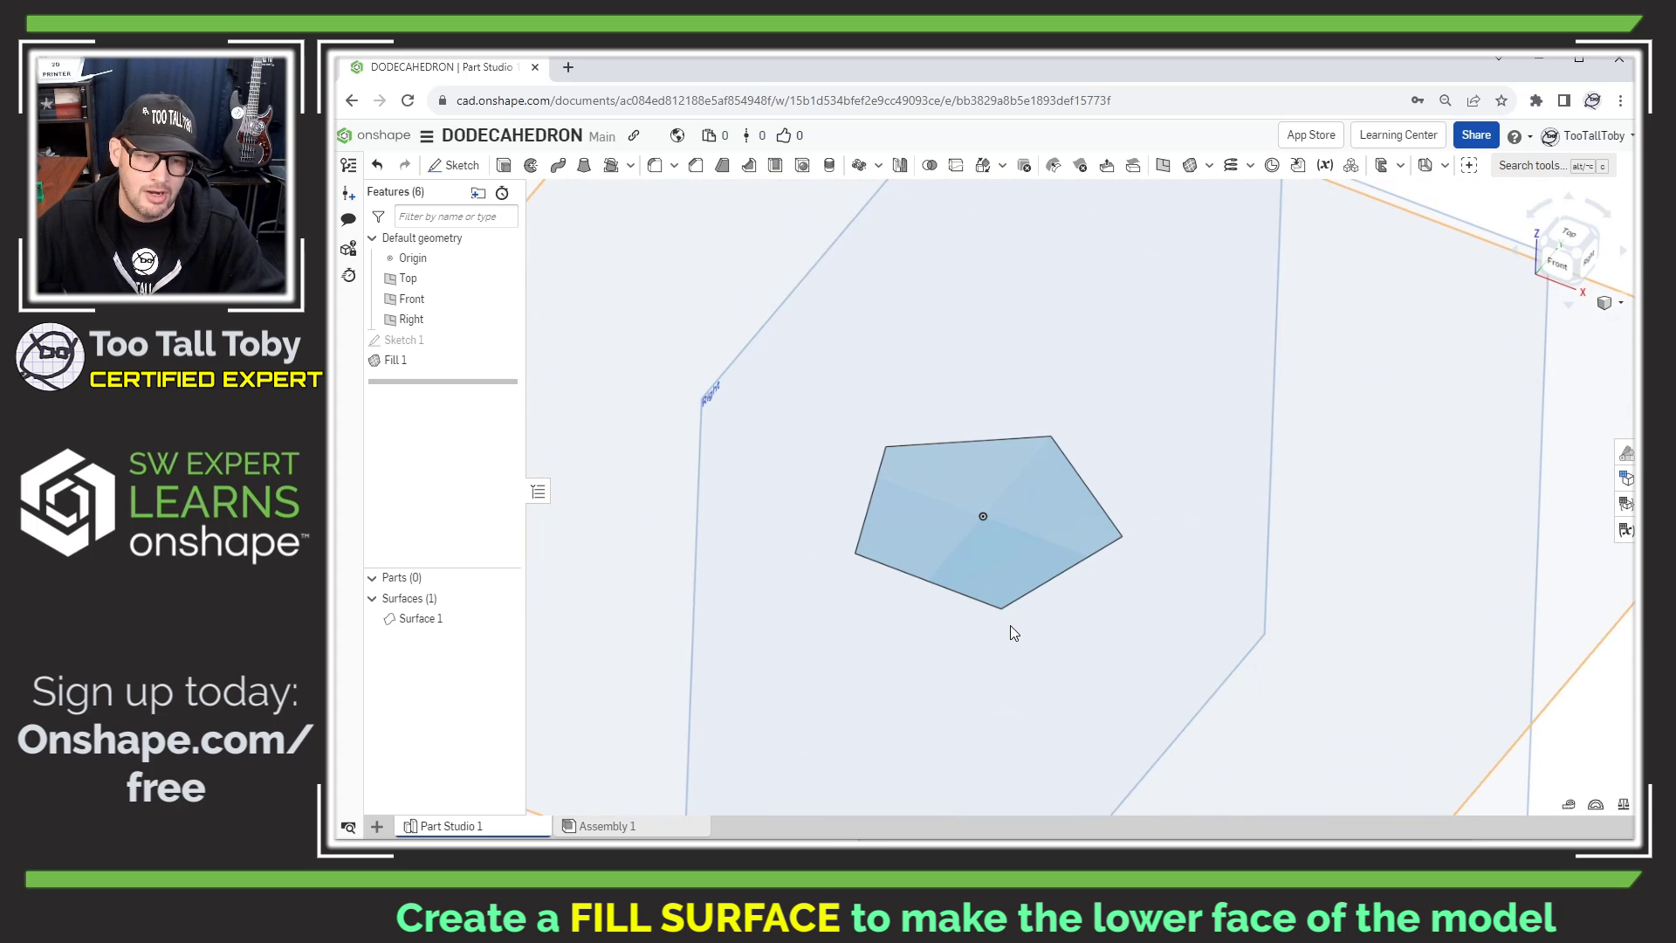
click(417, 619)
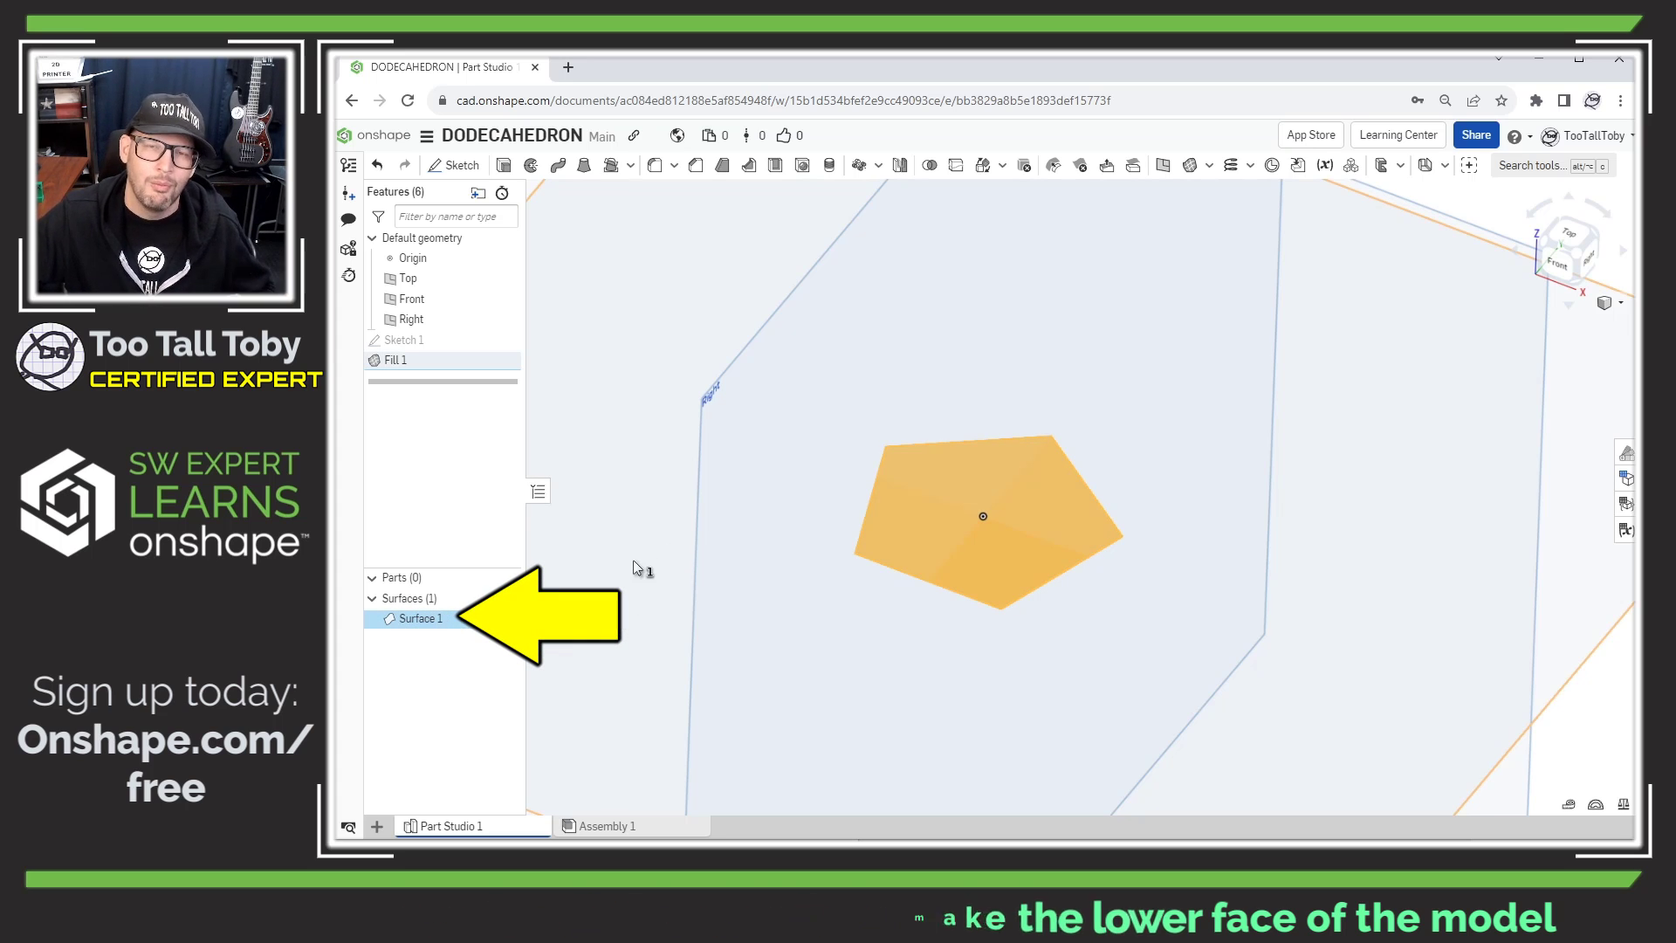
key(space)
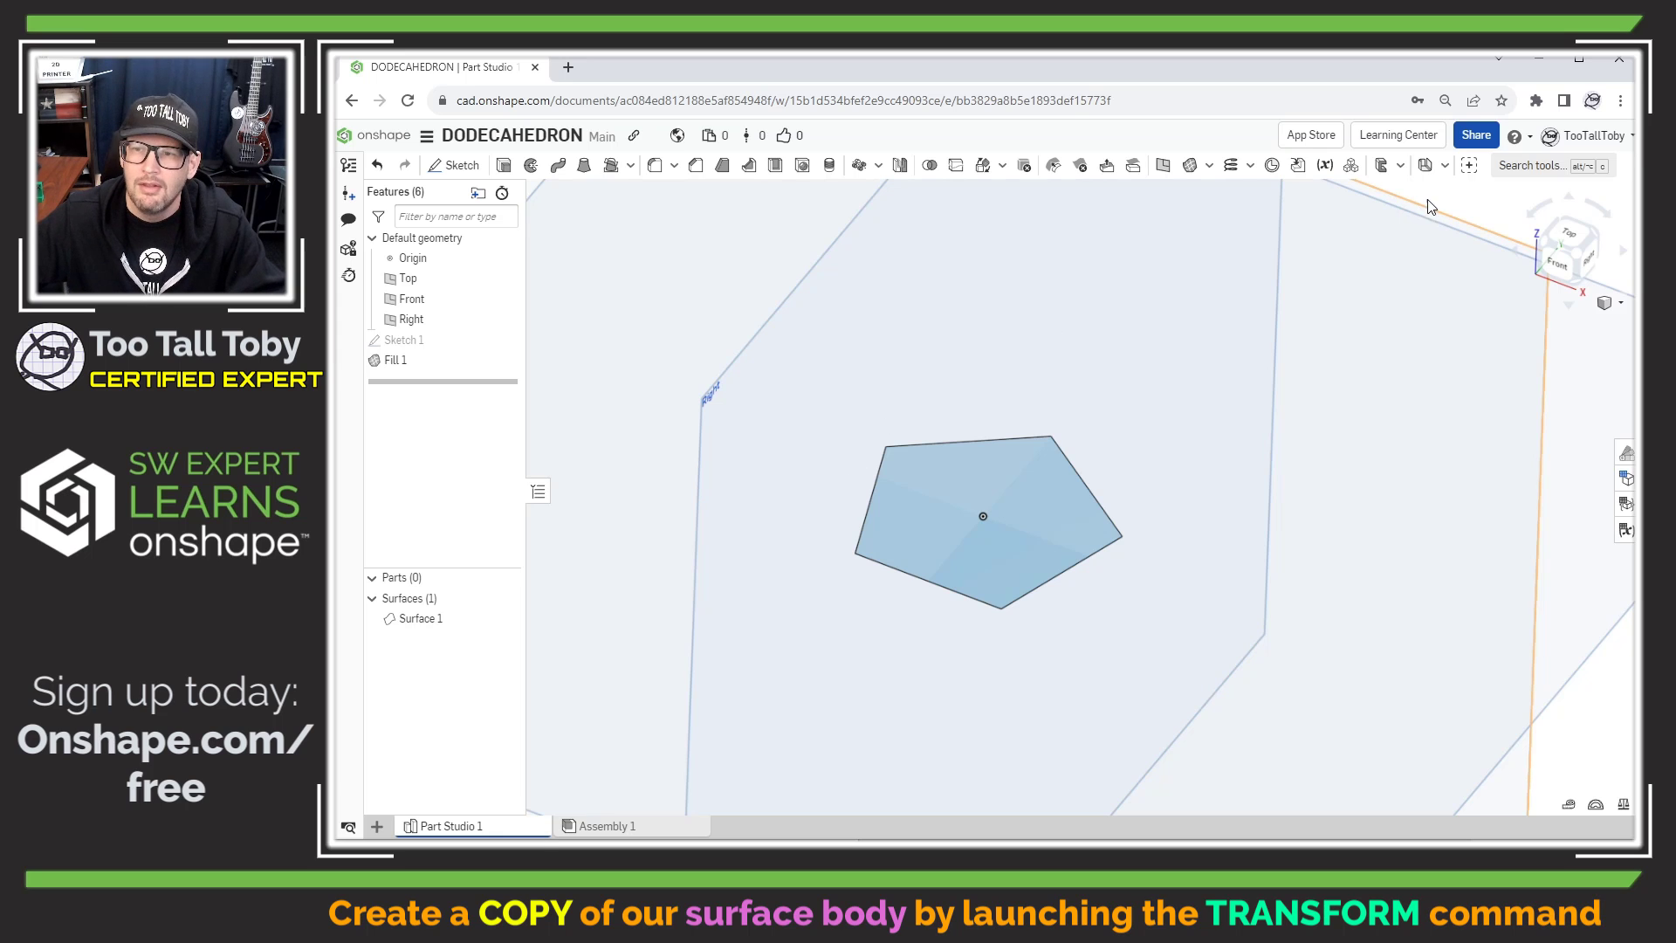
Step: Start a Rotate transform of the pentagonal fill surface, using its lower front edge as the axis
click(1532, 165)
text(t)
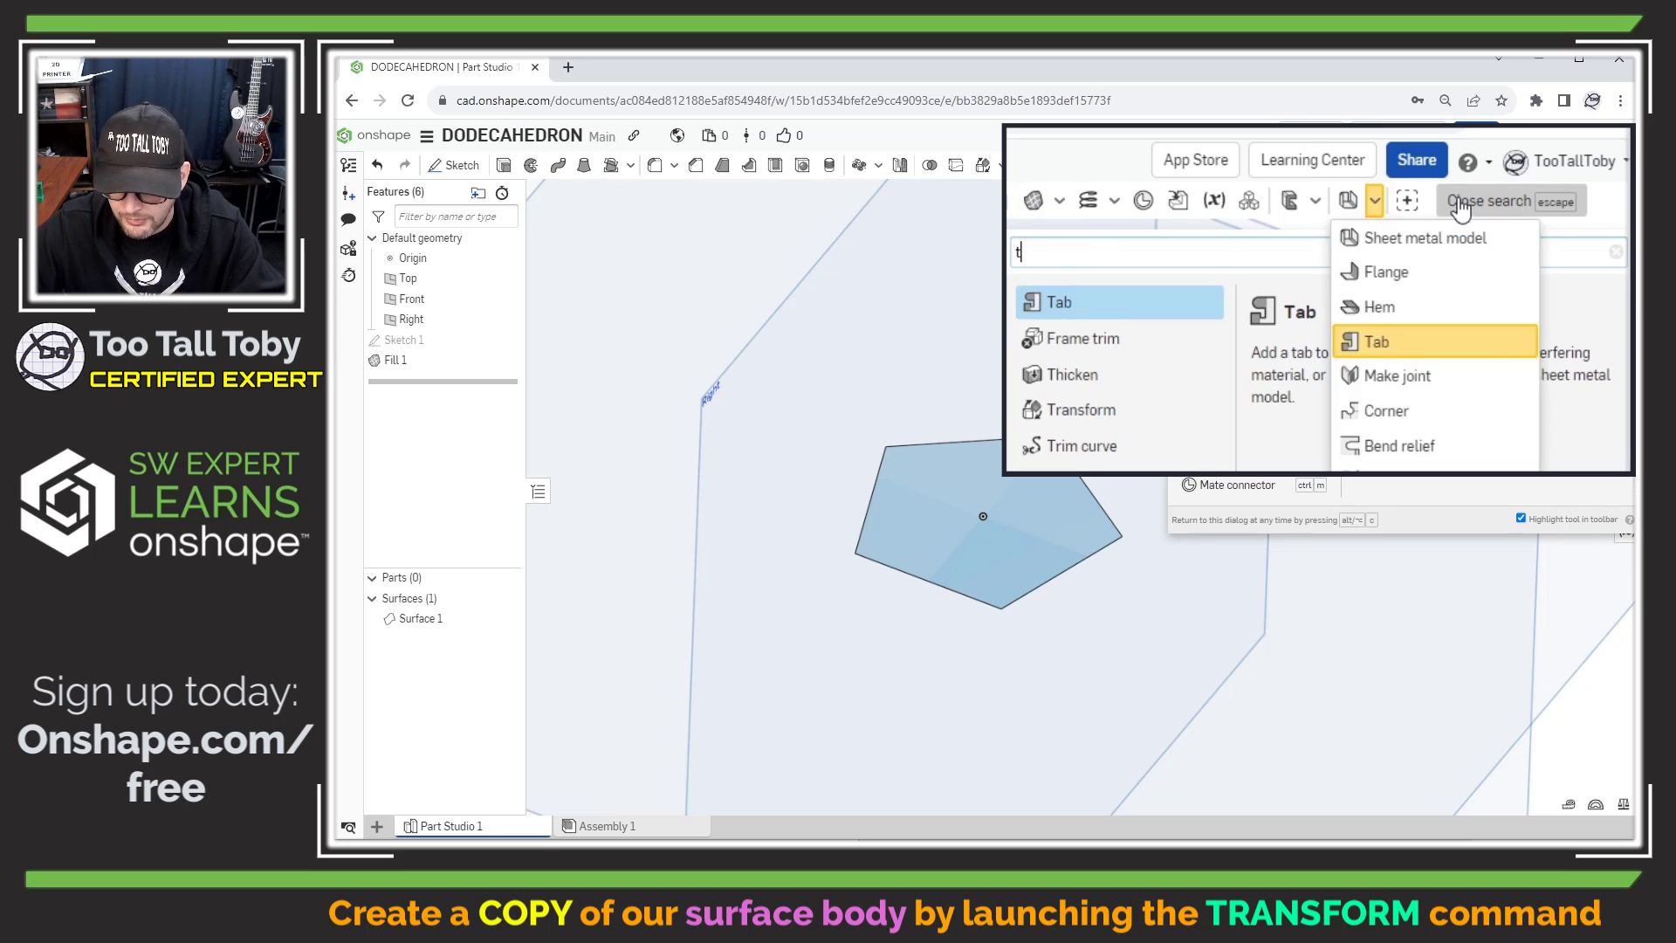
text(ransofrm)
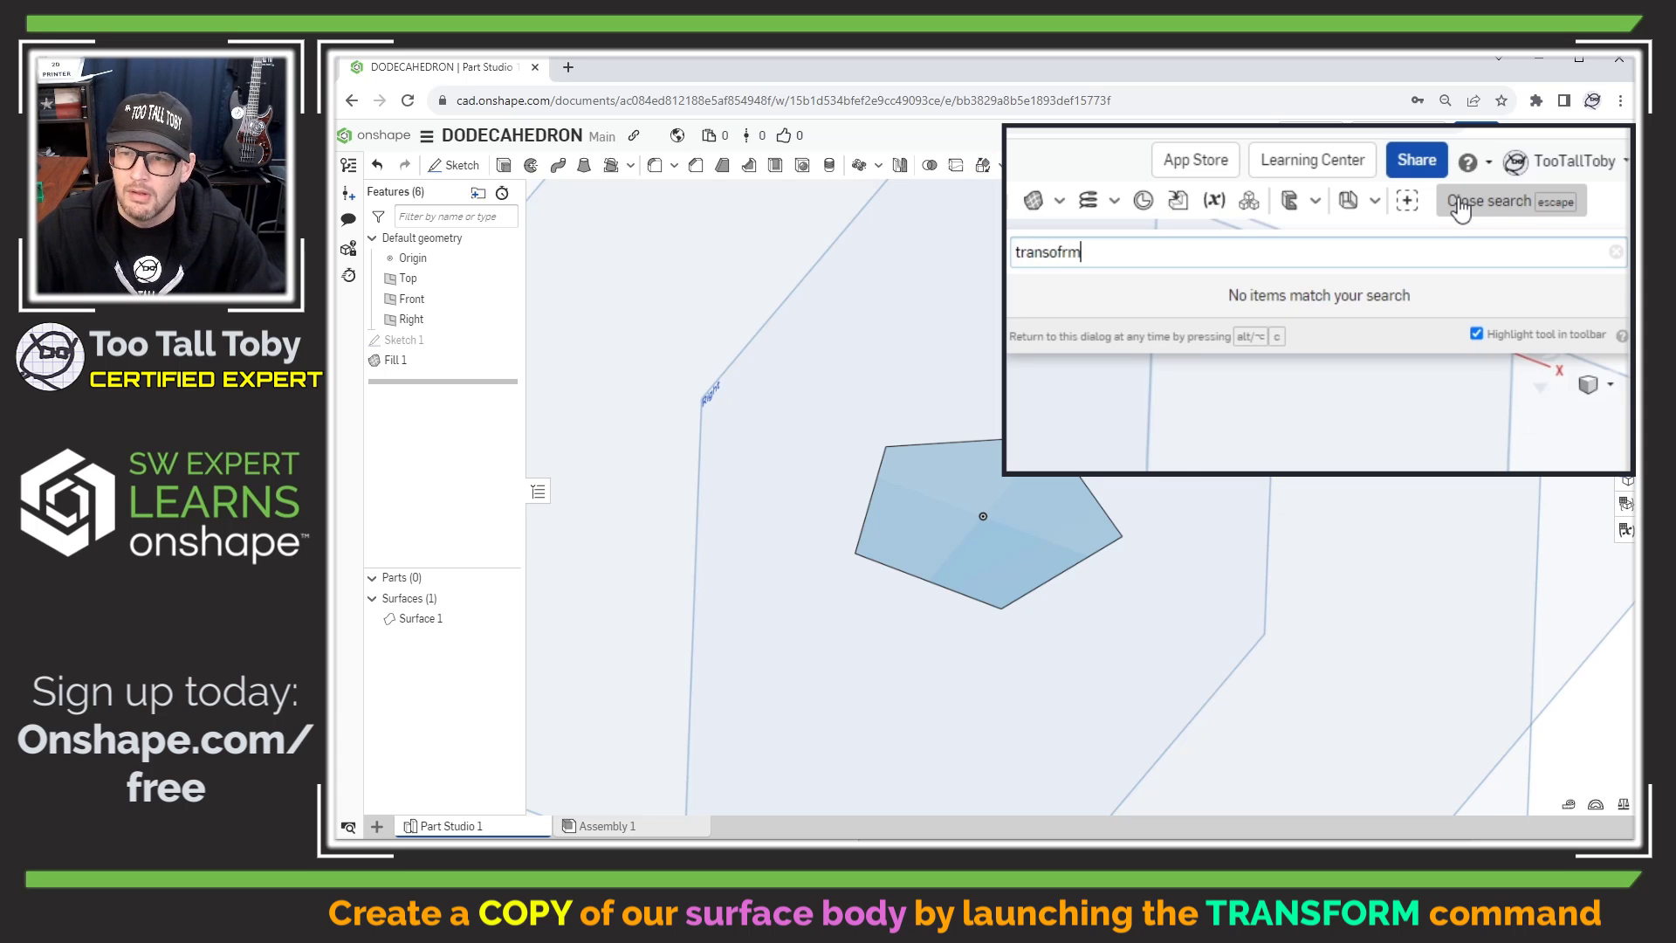
key(BackSpace)
key(BackSpace)
key(BackSpace)
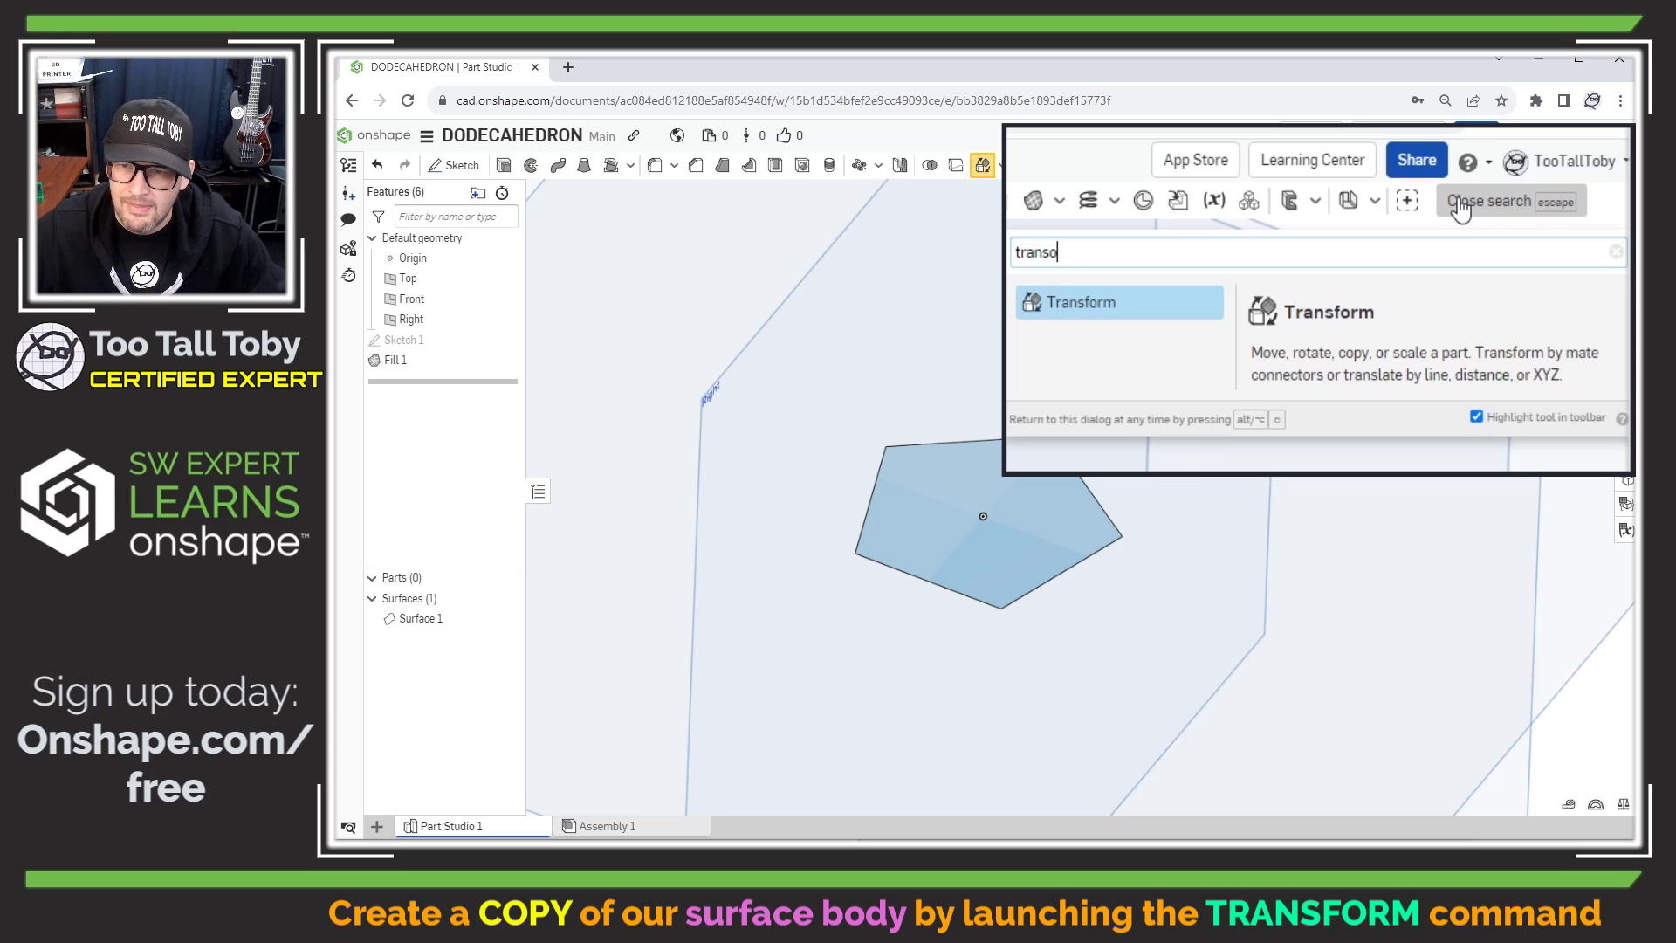
click(1091, 307)
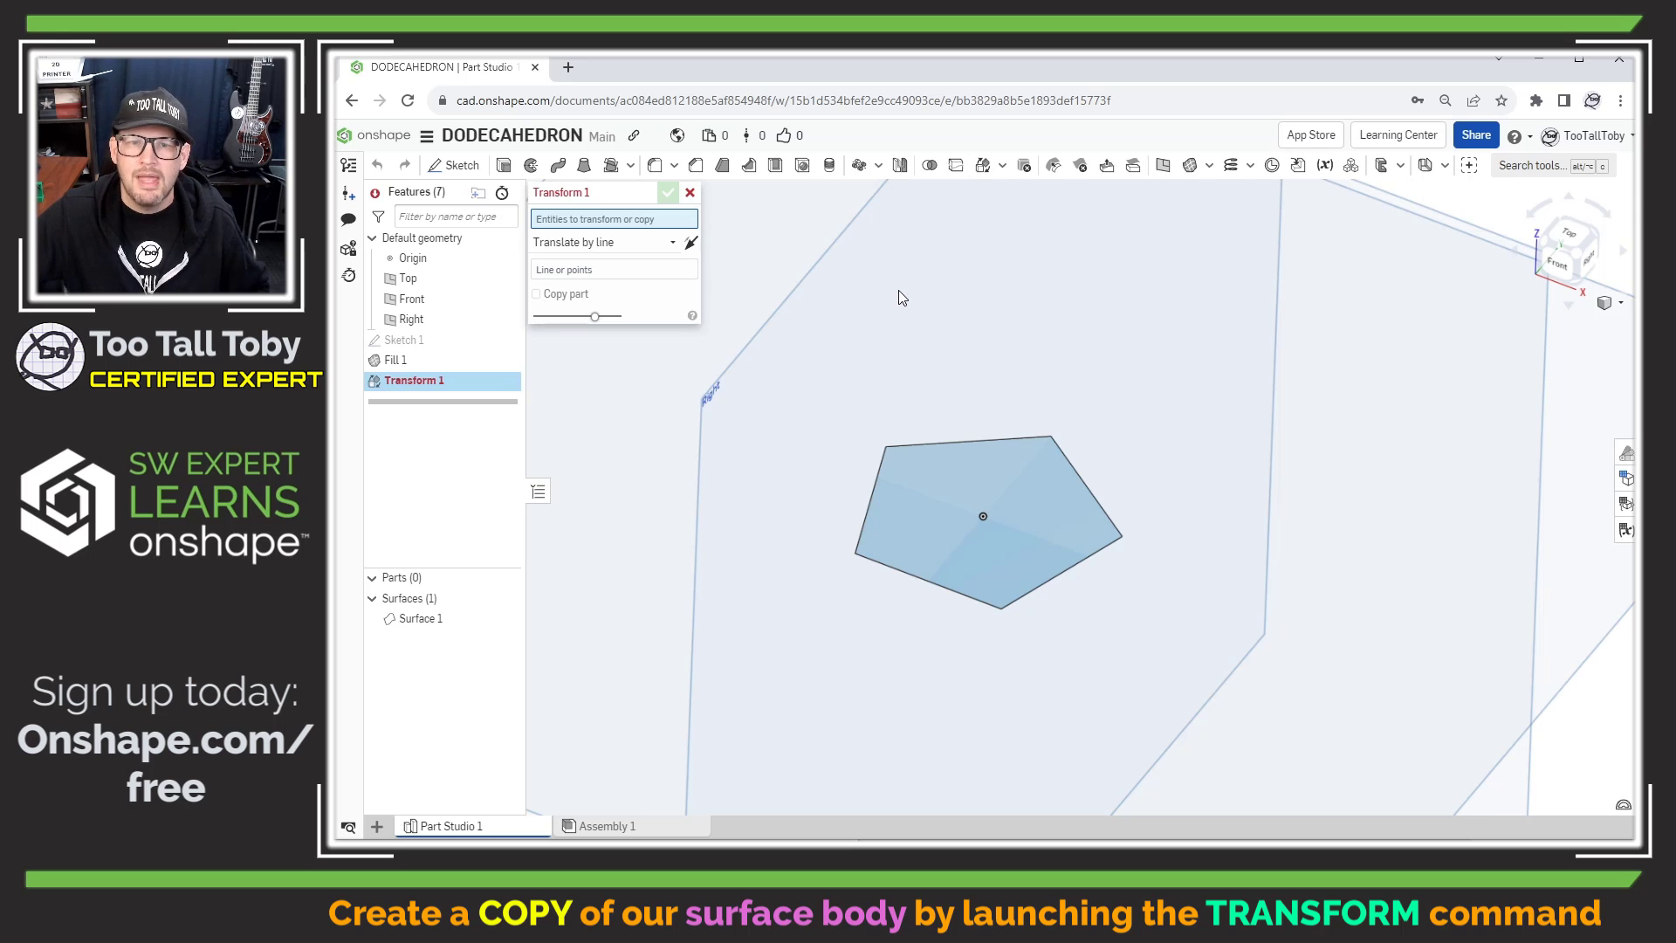
click(922, 519)
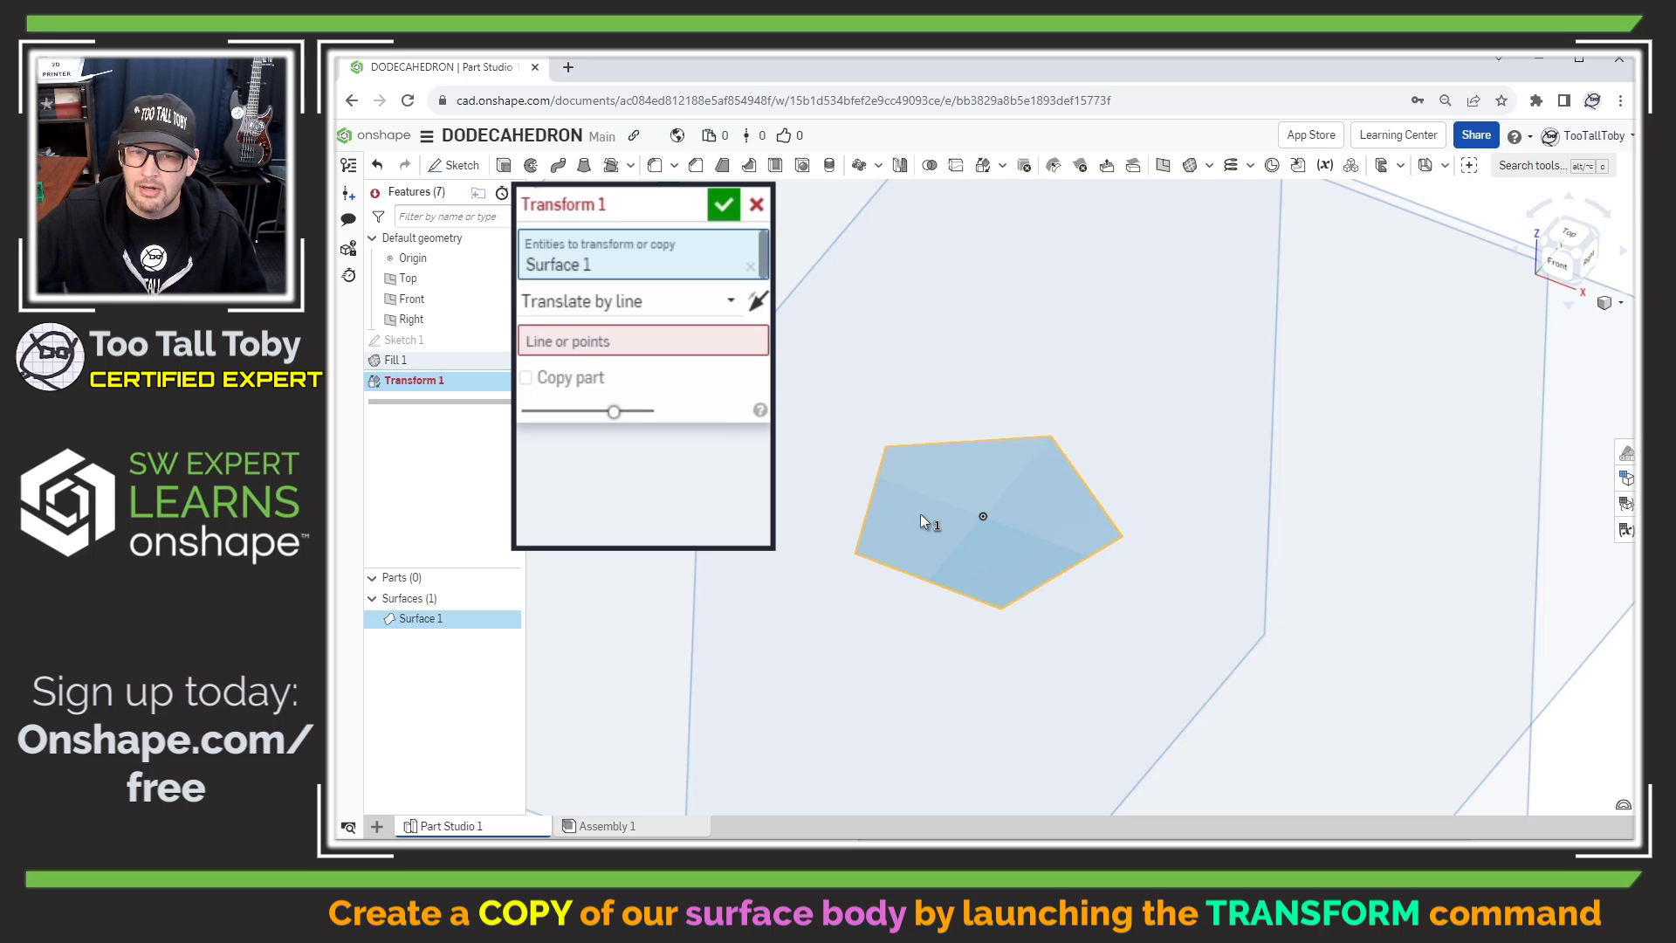
click(715, 301)
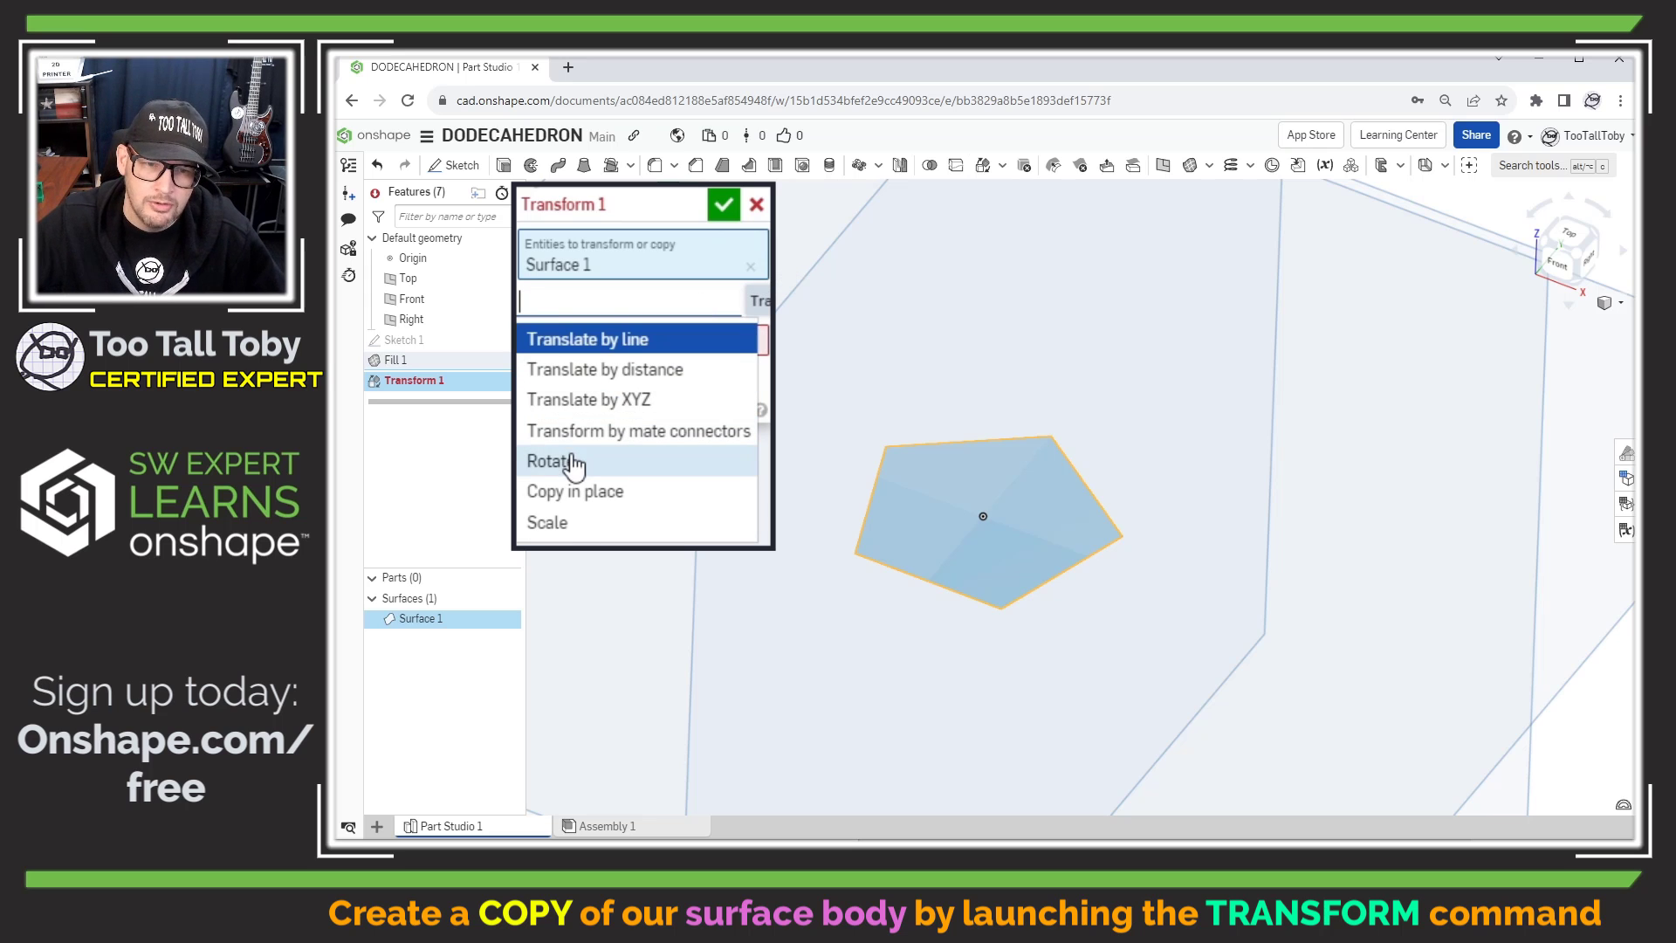
click(574, 464)
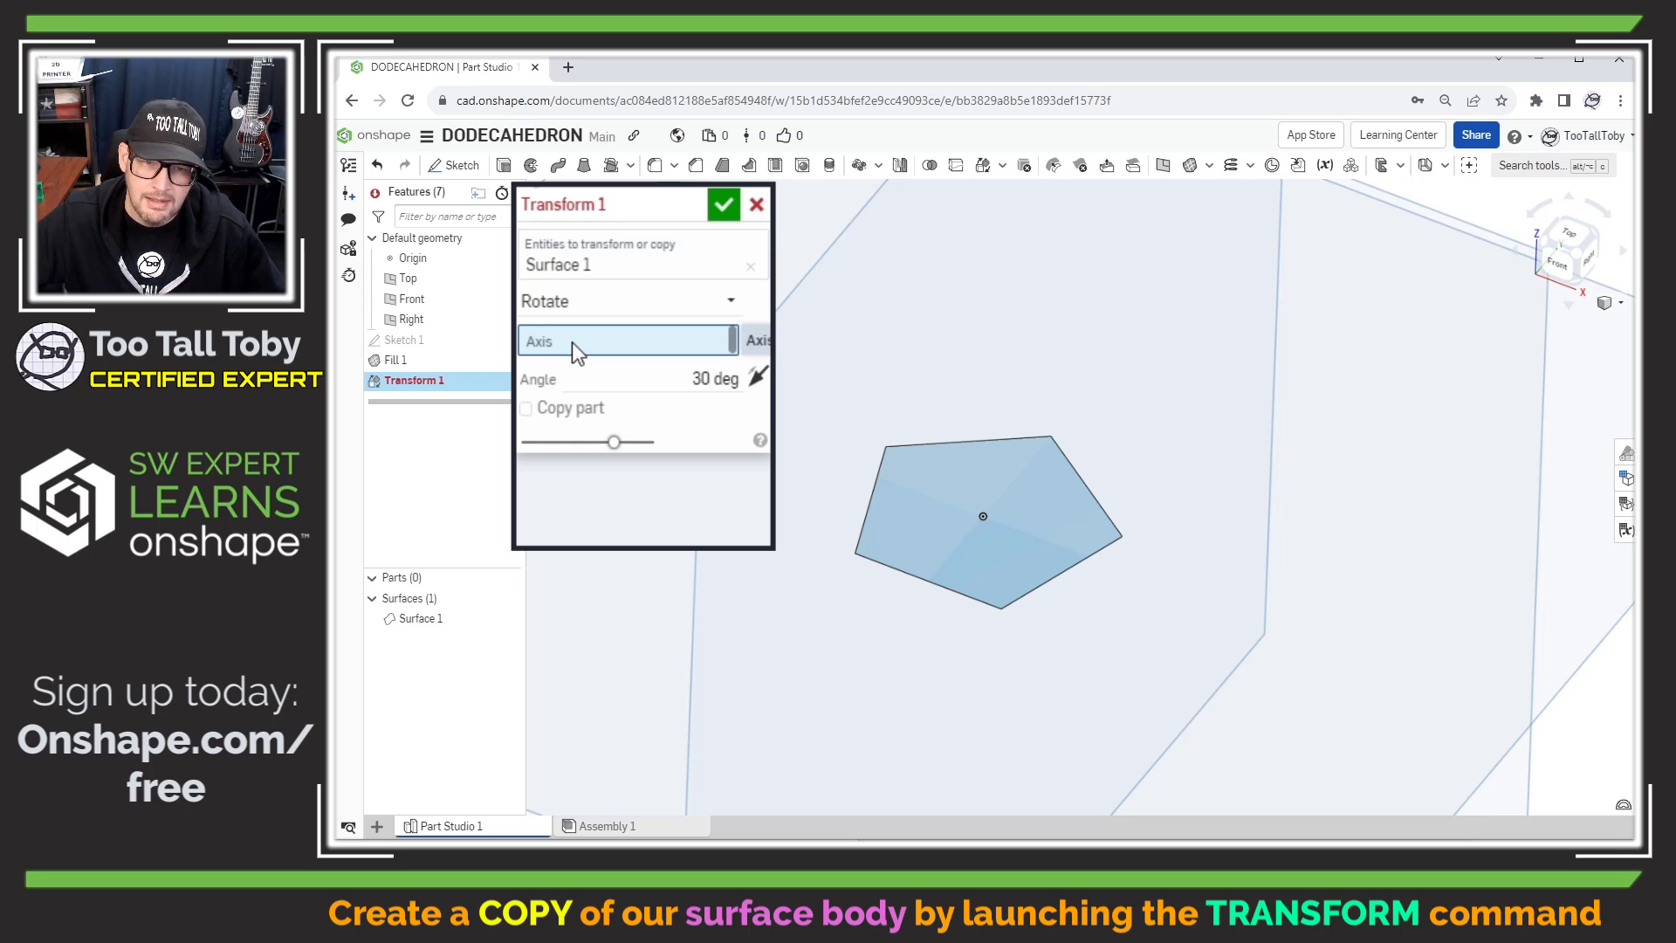
click(871, 558)
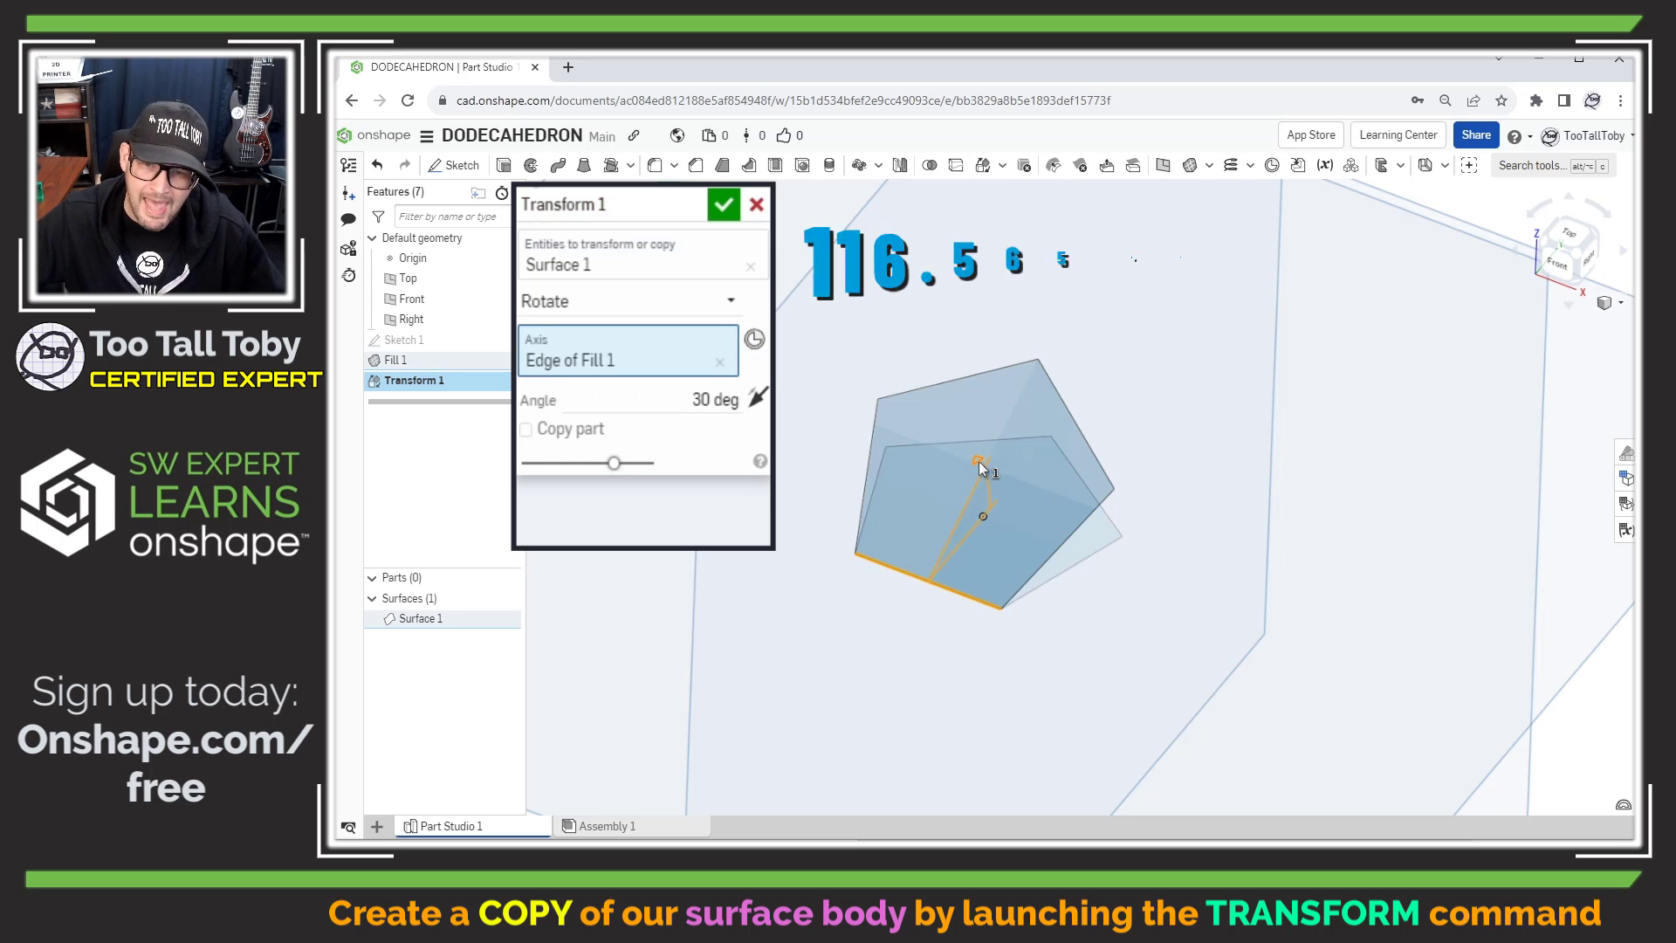
Step: Set the rotation angle to 116.565 degrees, enable Copy part, and finish the transform
drag(978, 461, 945, 453)
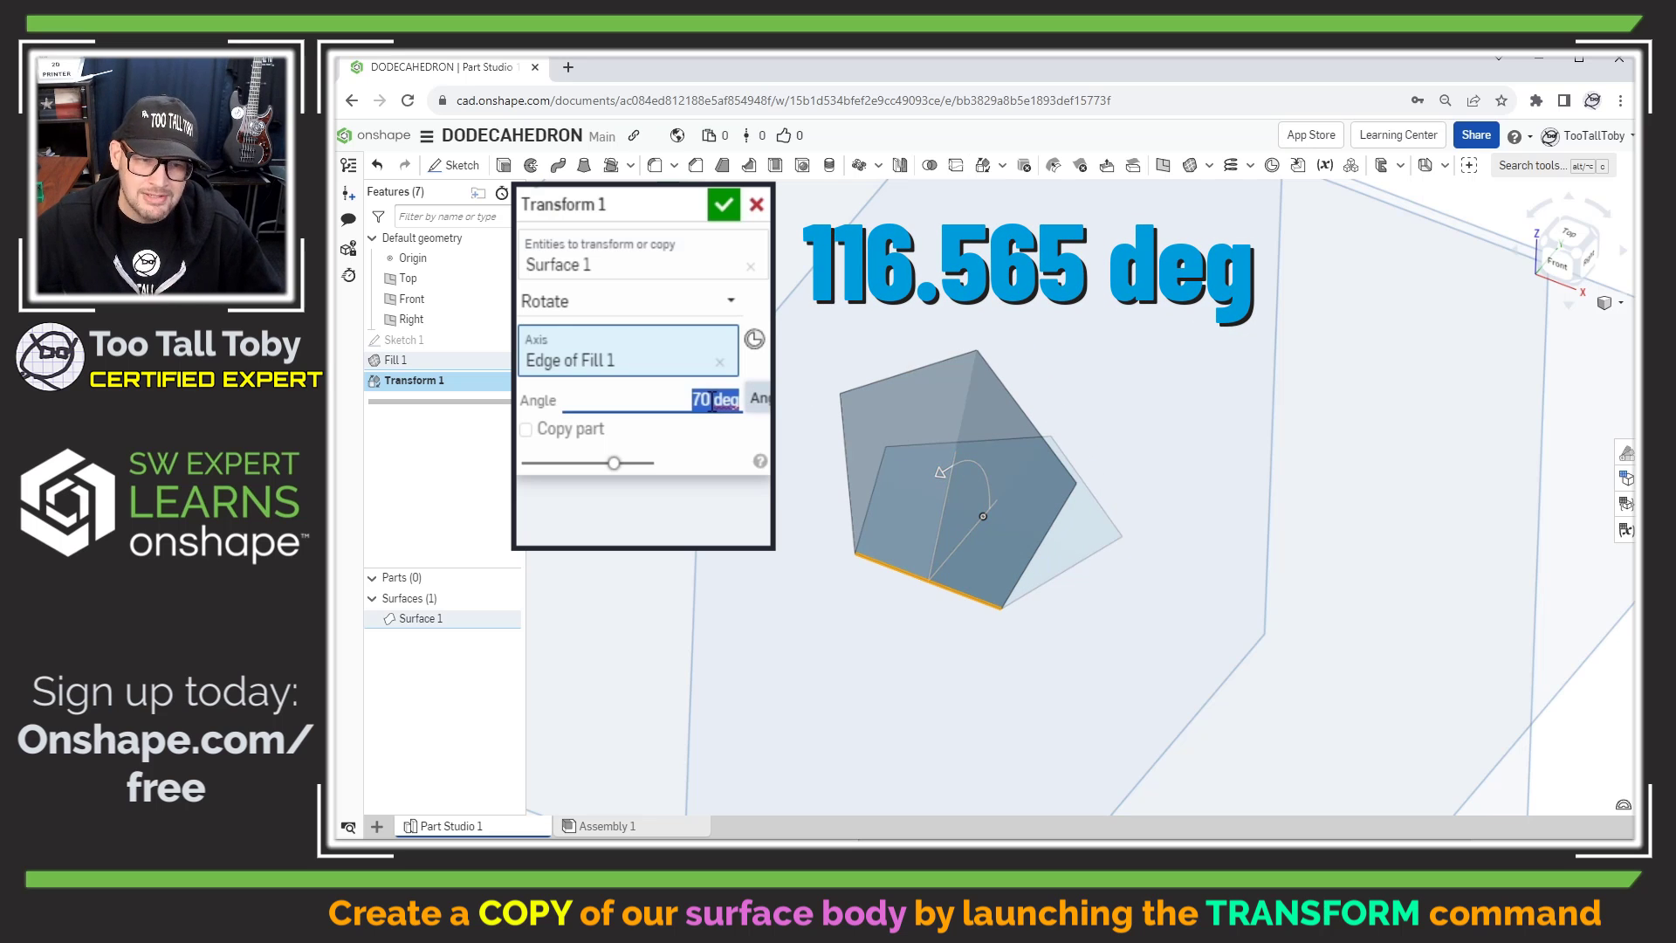
text(116)
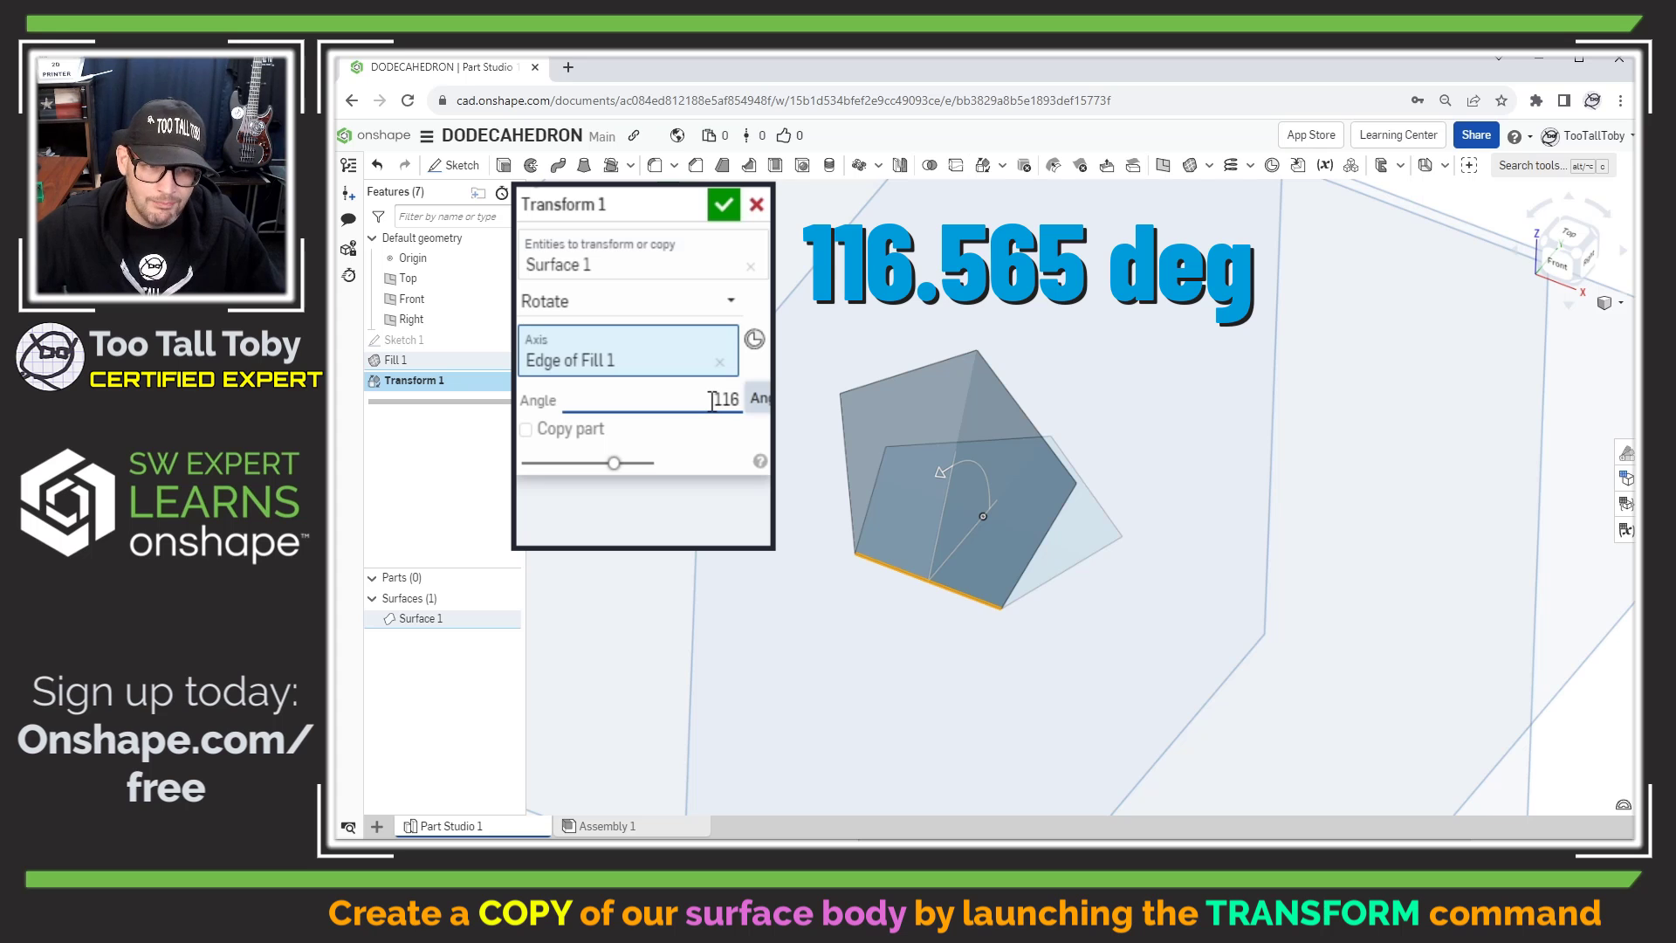
text(.565)
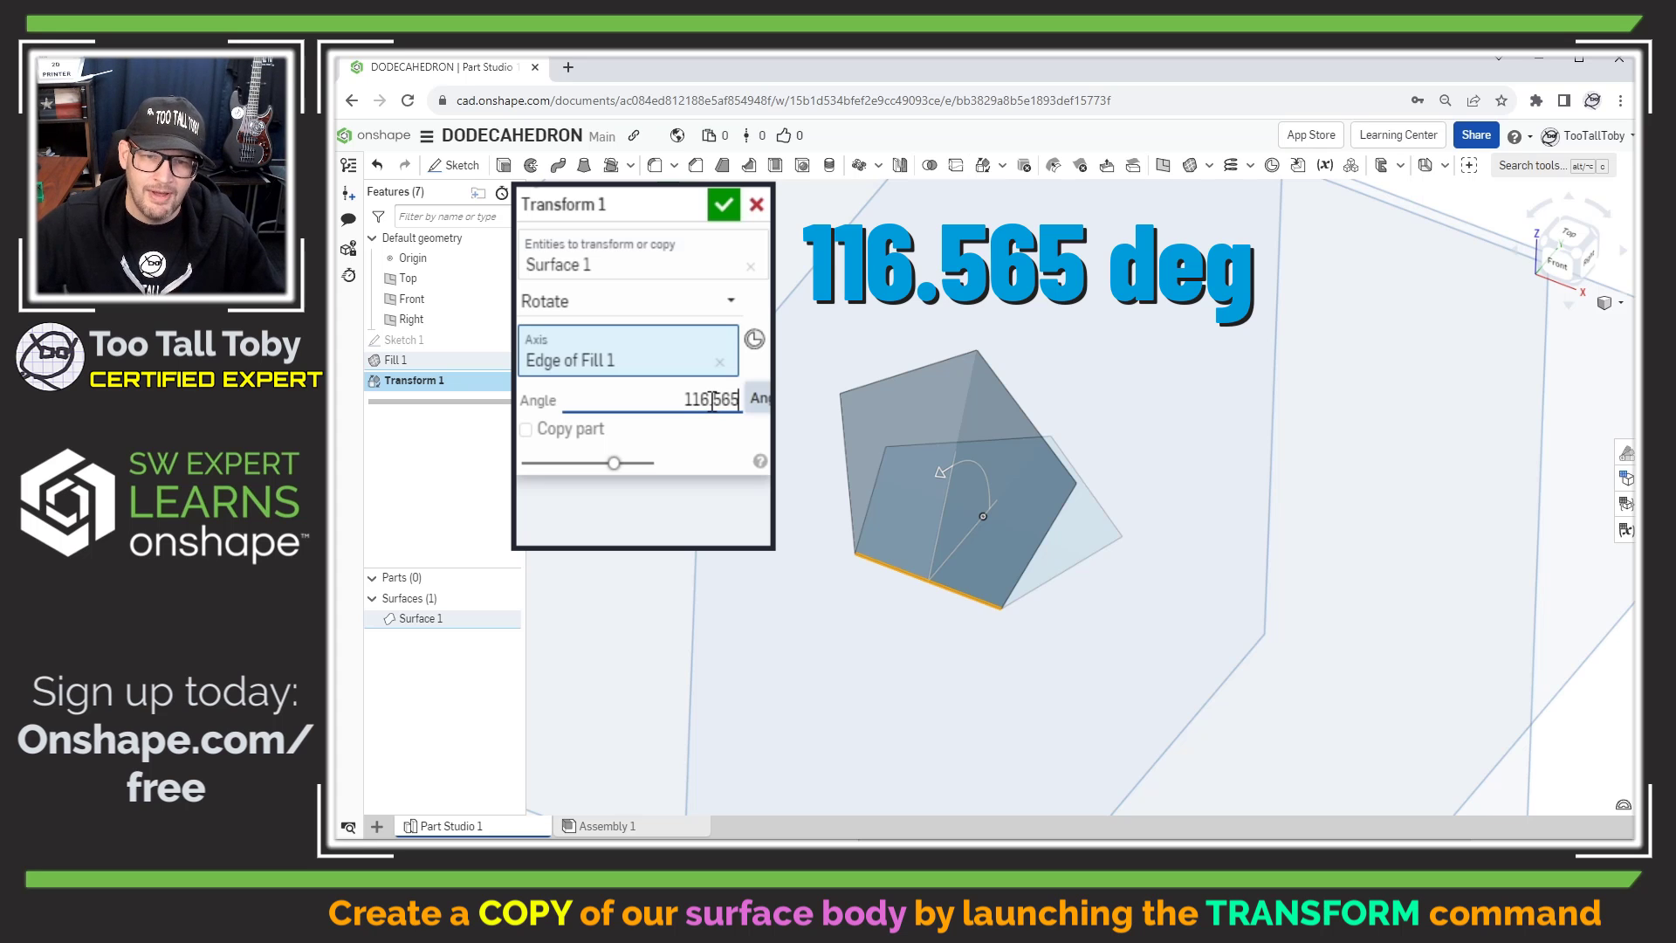
key(Return)
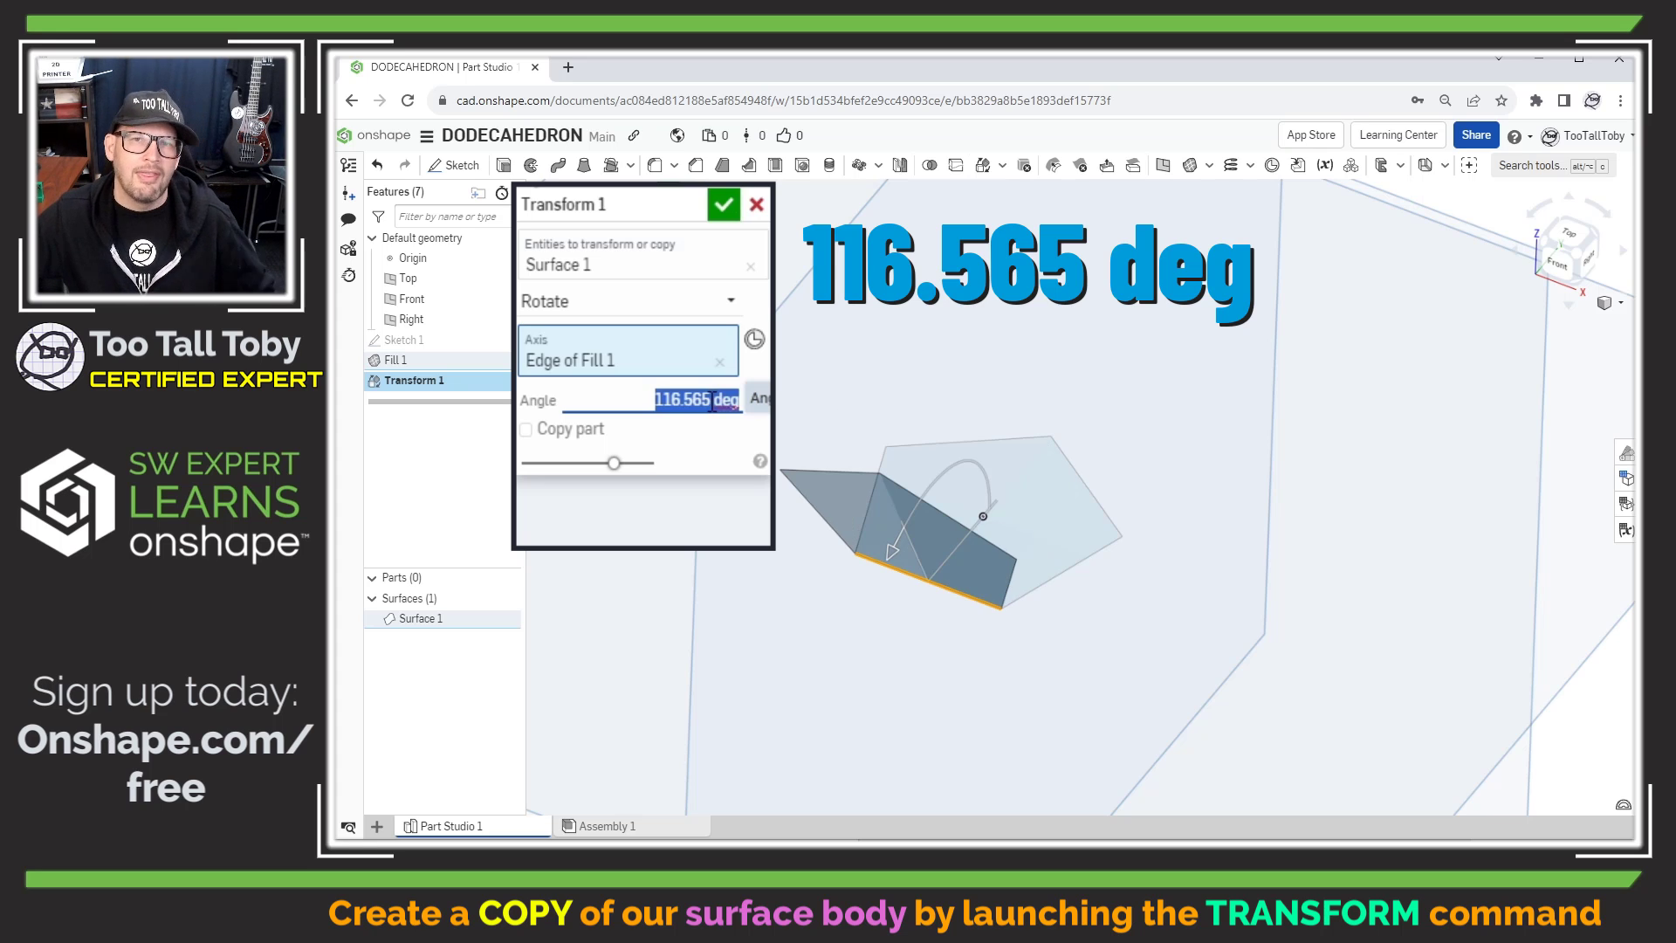
right_drag(955, 632, 913, 617)
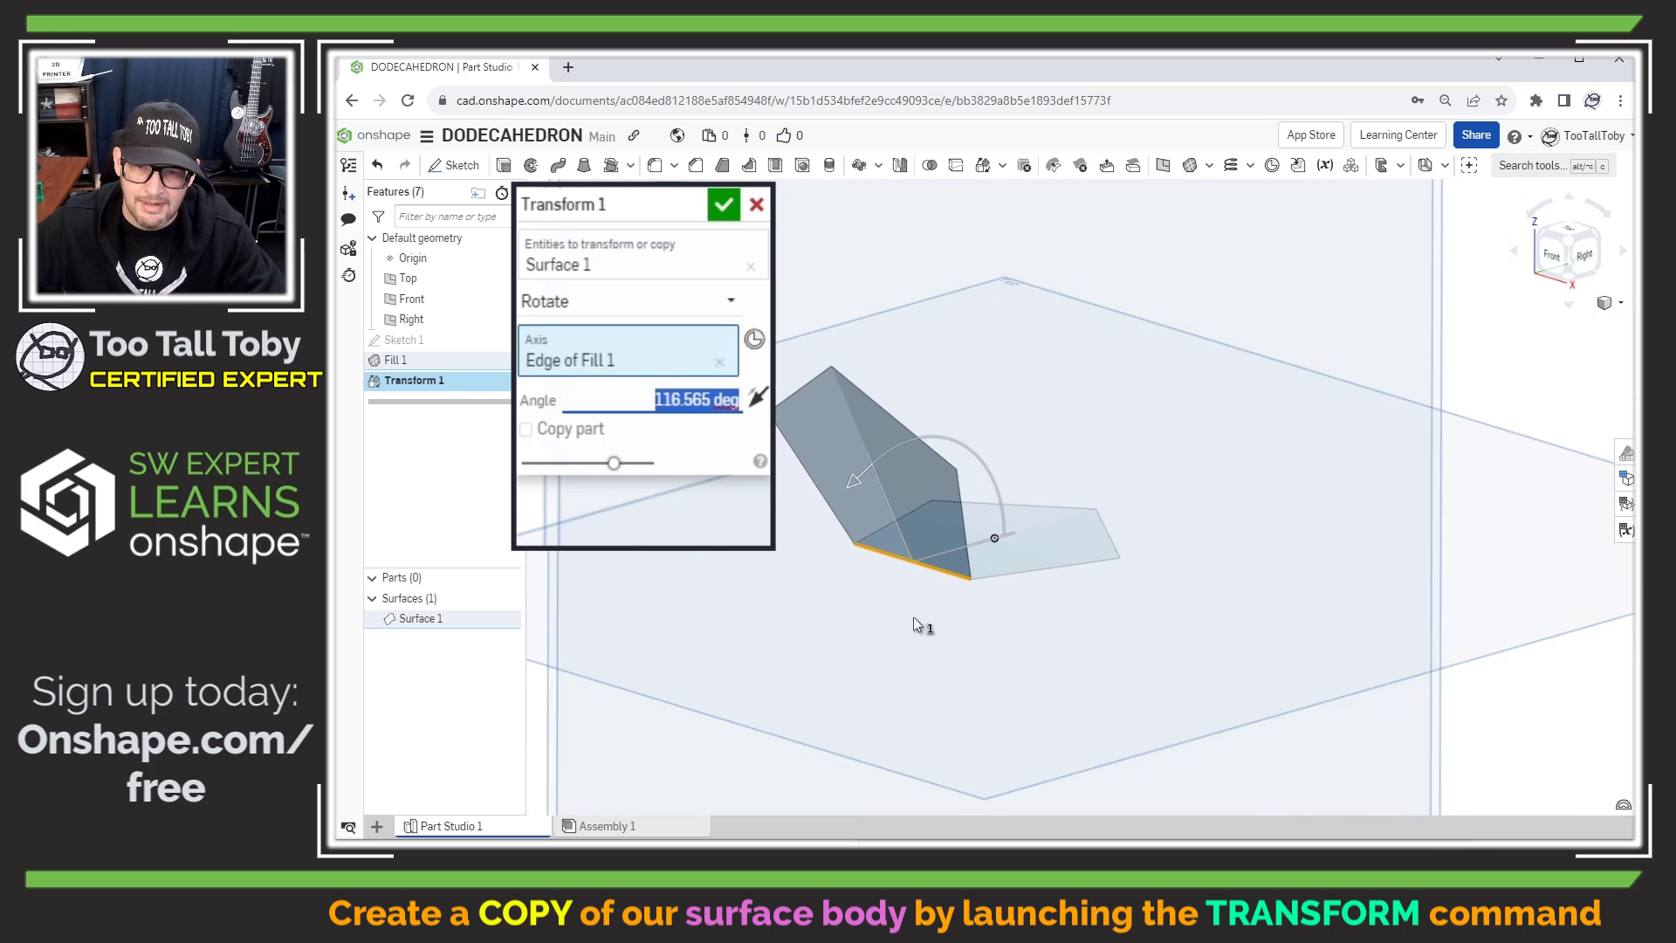
click(528, 431)
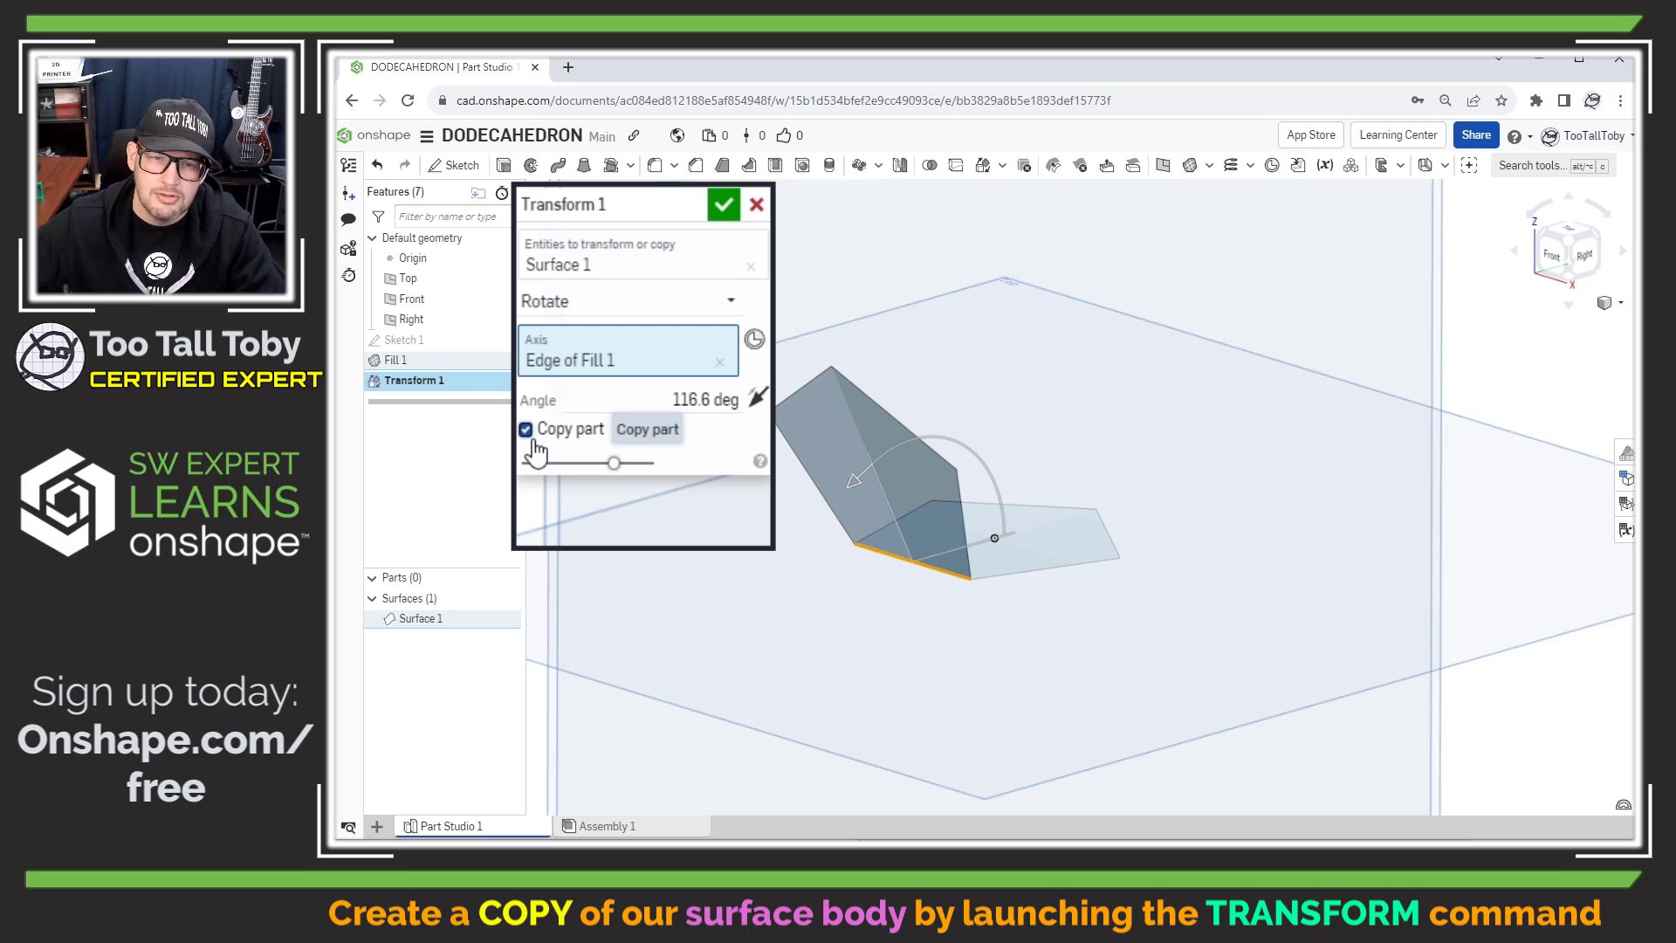
click(723, 206)
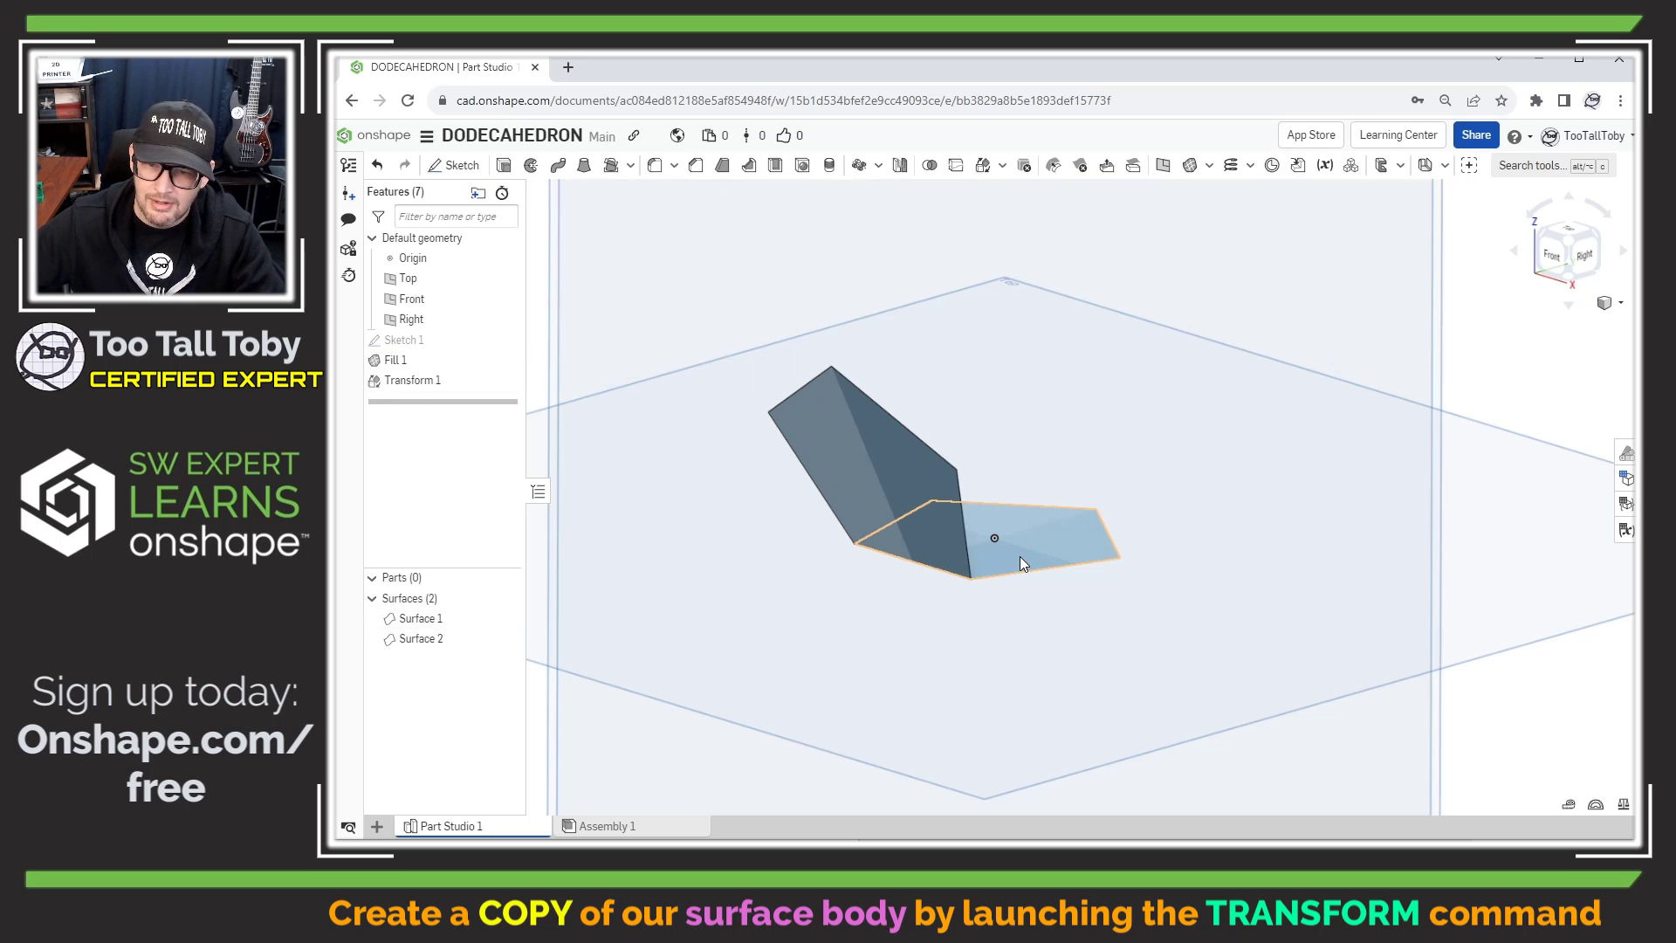
click(1019, 557)
click(1020, 557)
click(911, 469)
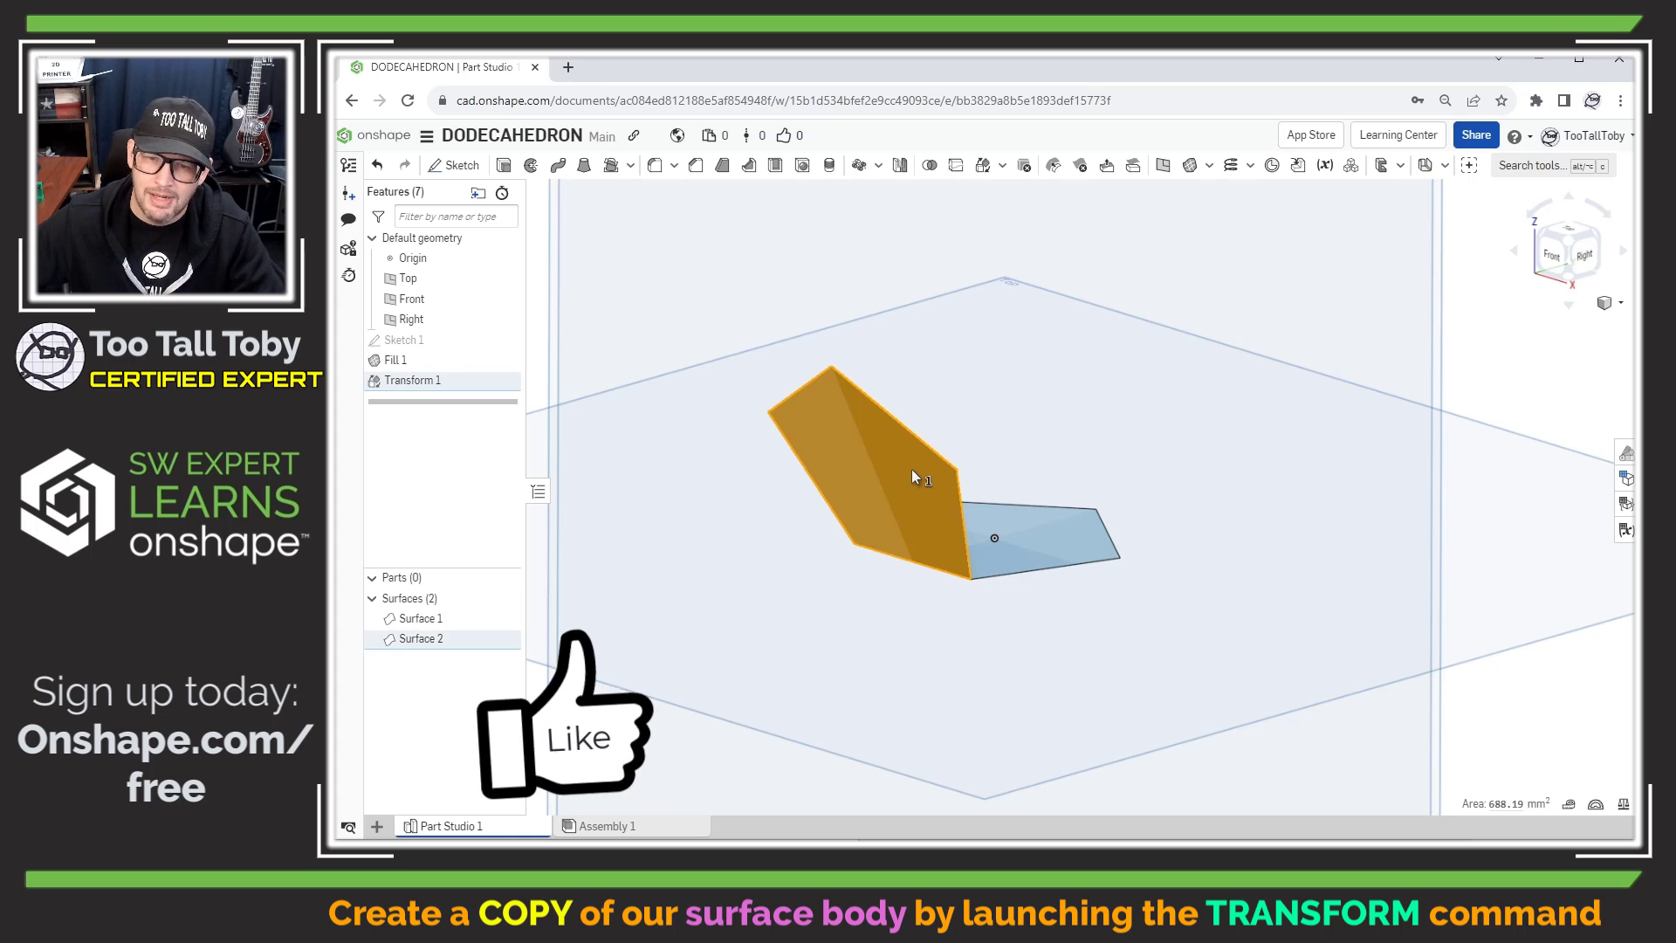
click(911, 470)
right_drag(939, 585, 935, 651)
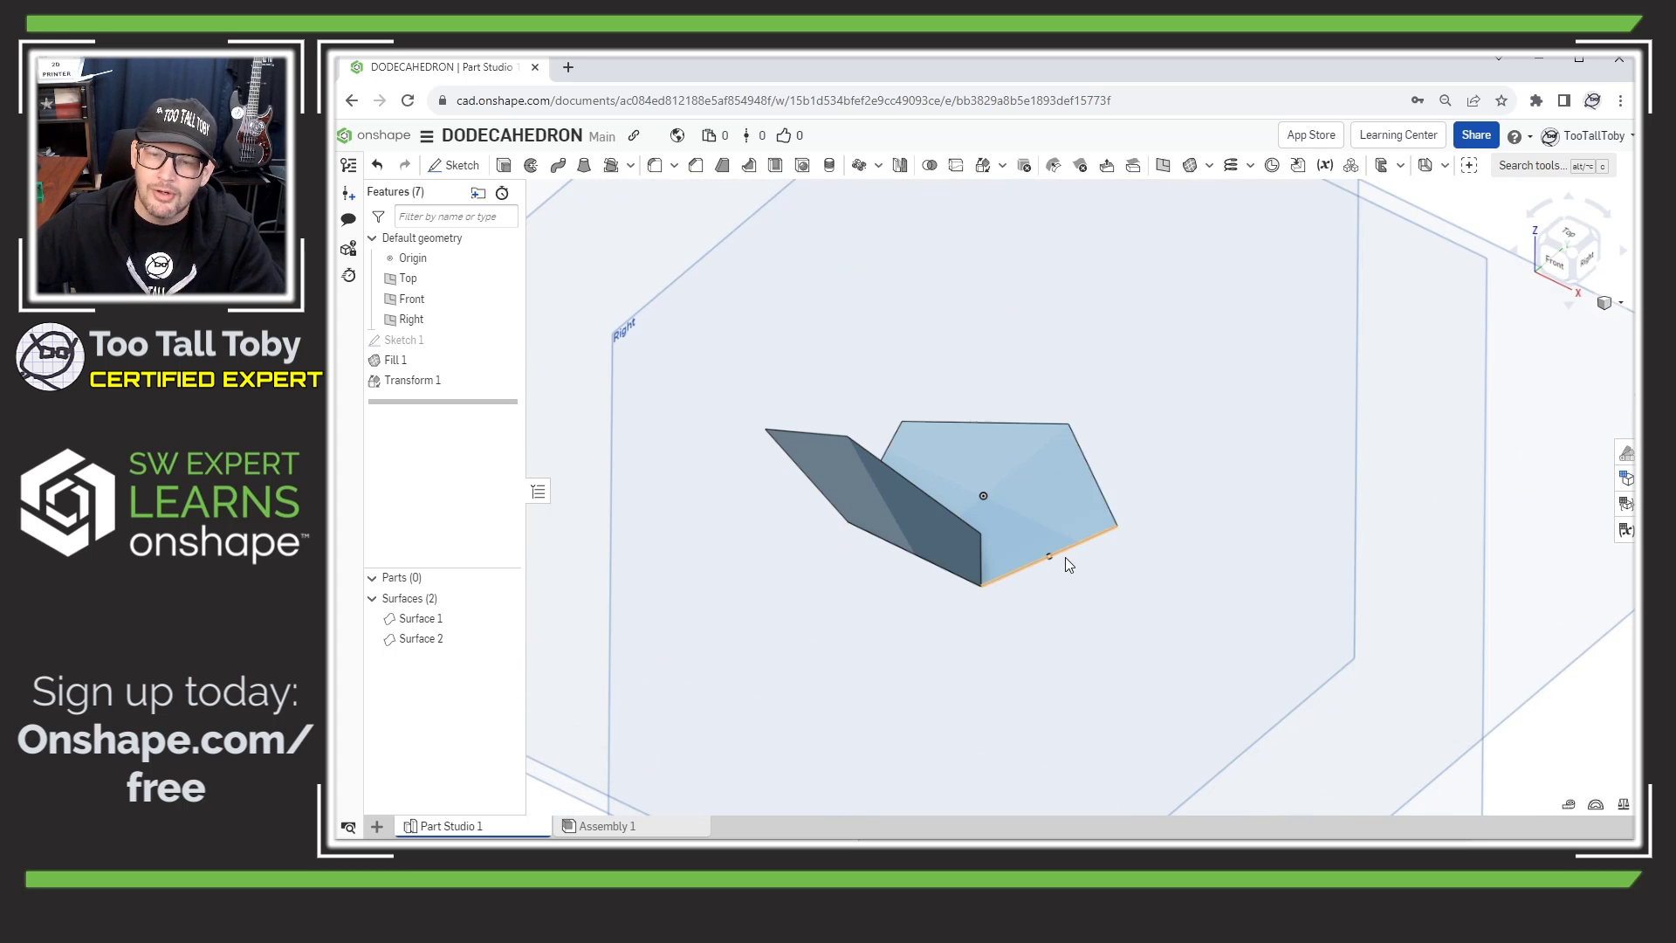
click(826, 467)
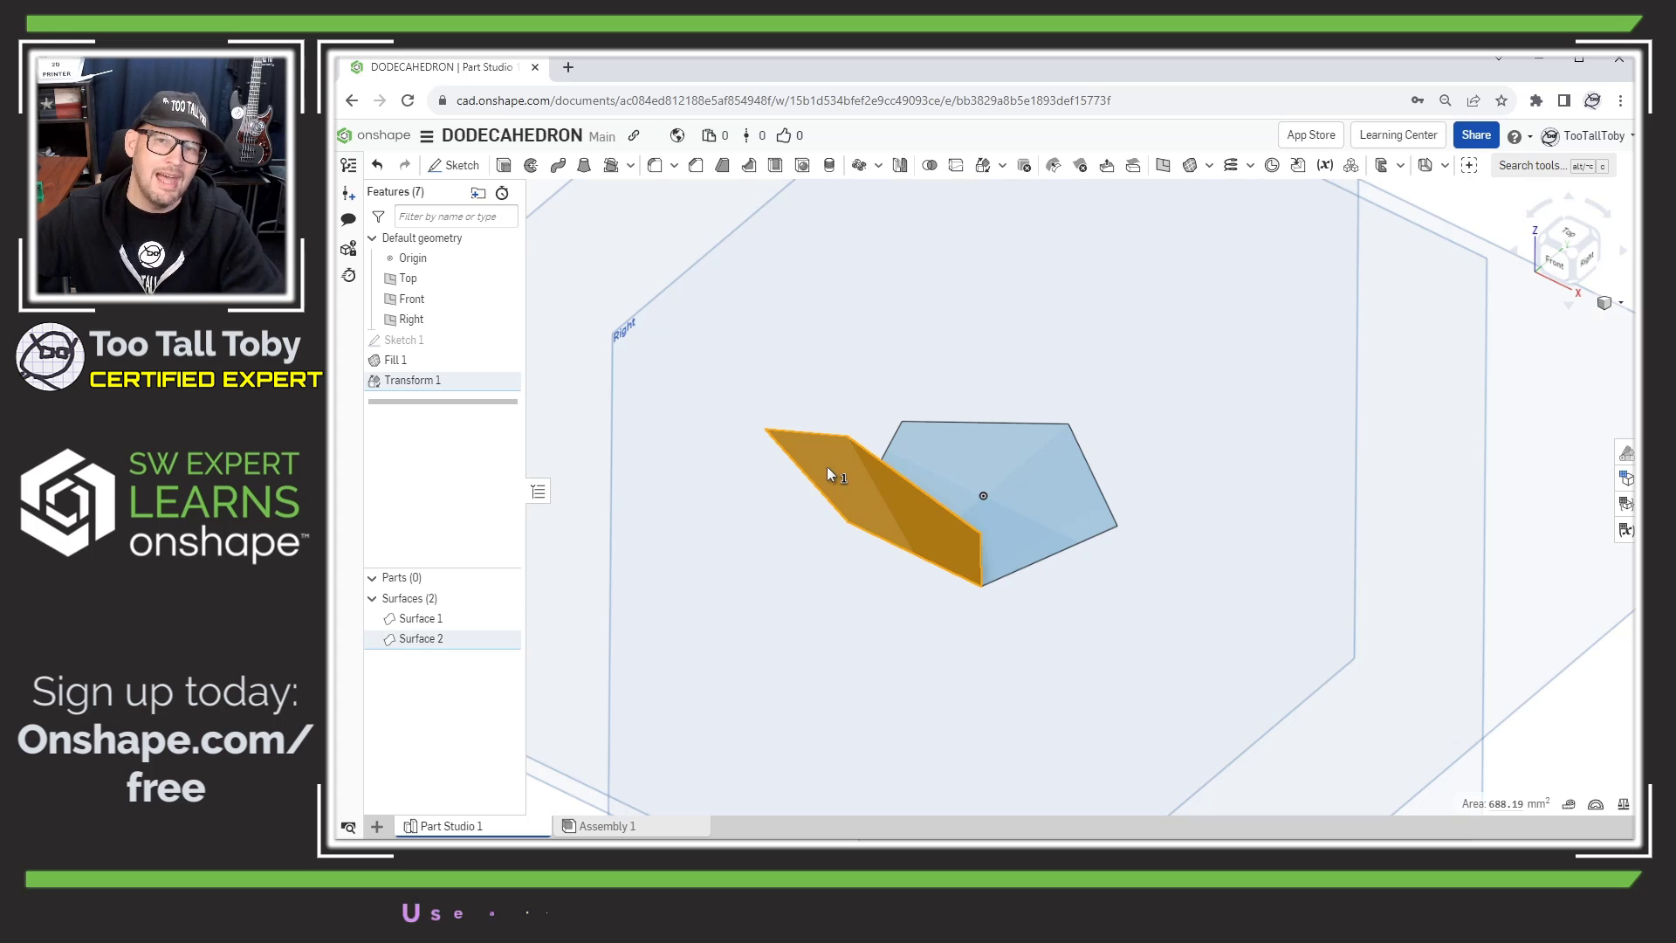
Step: Make the hidden pentagon sketch visible again
mouse_move(494, 341)
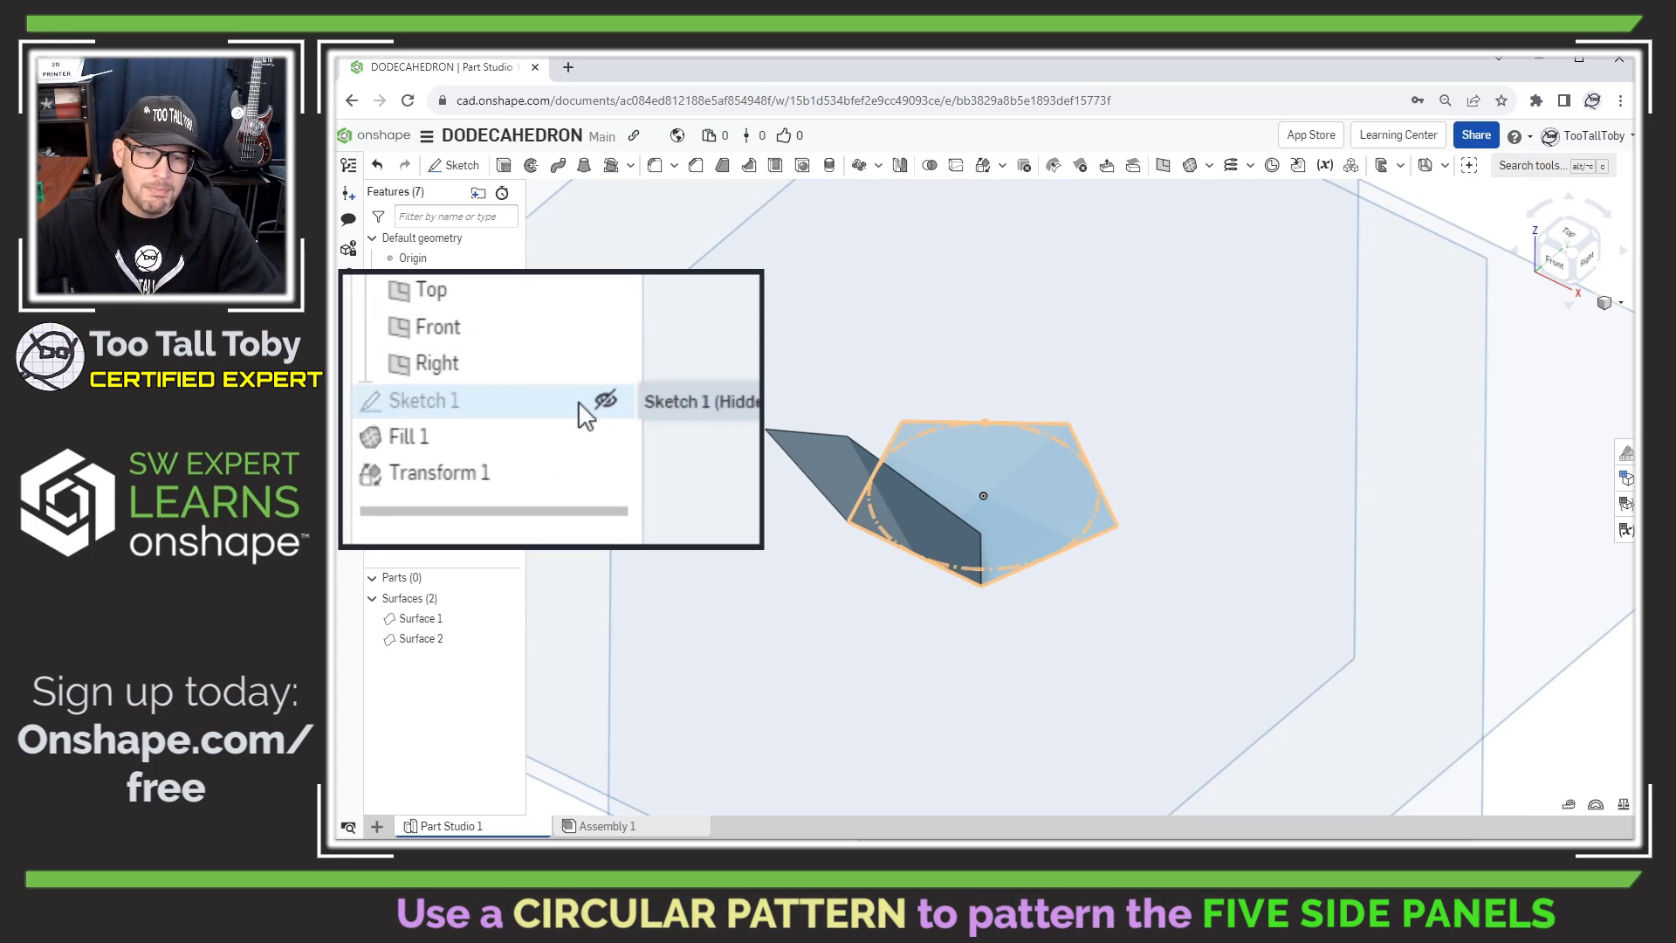
click(606, 403)
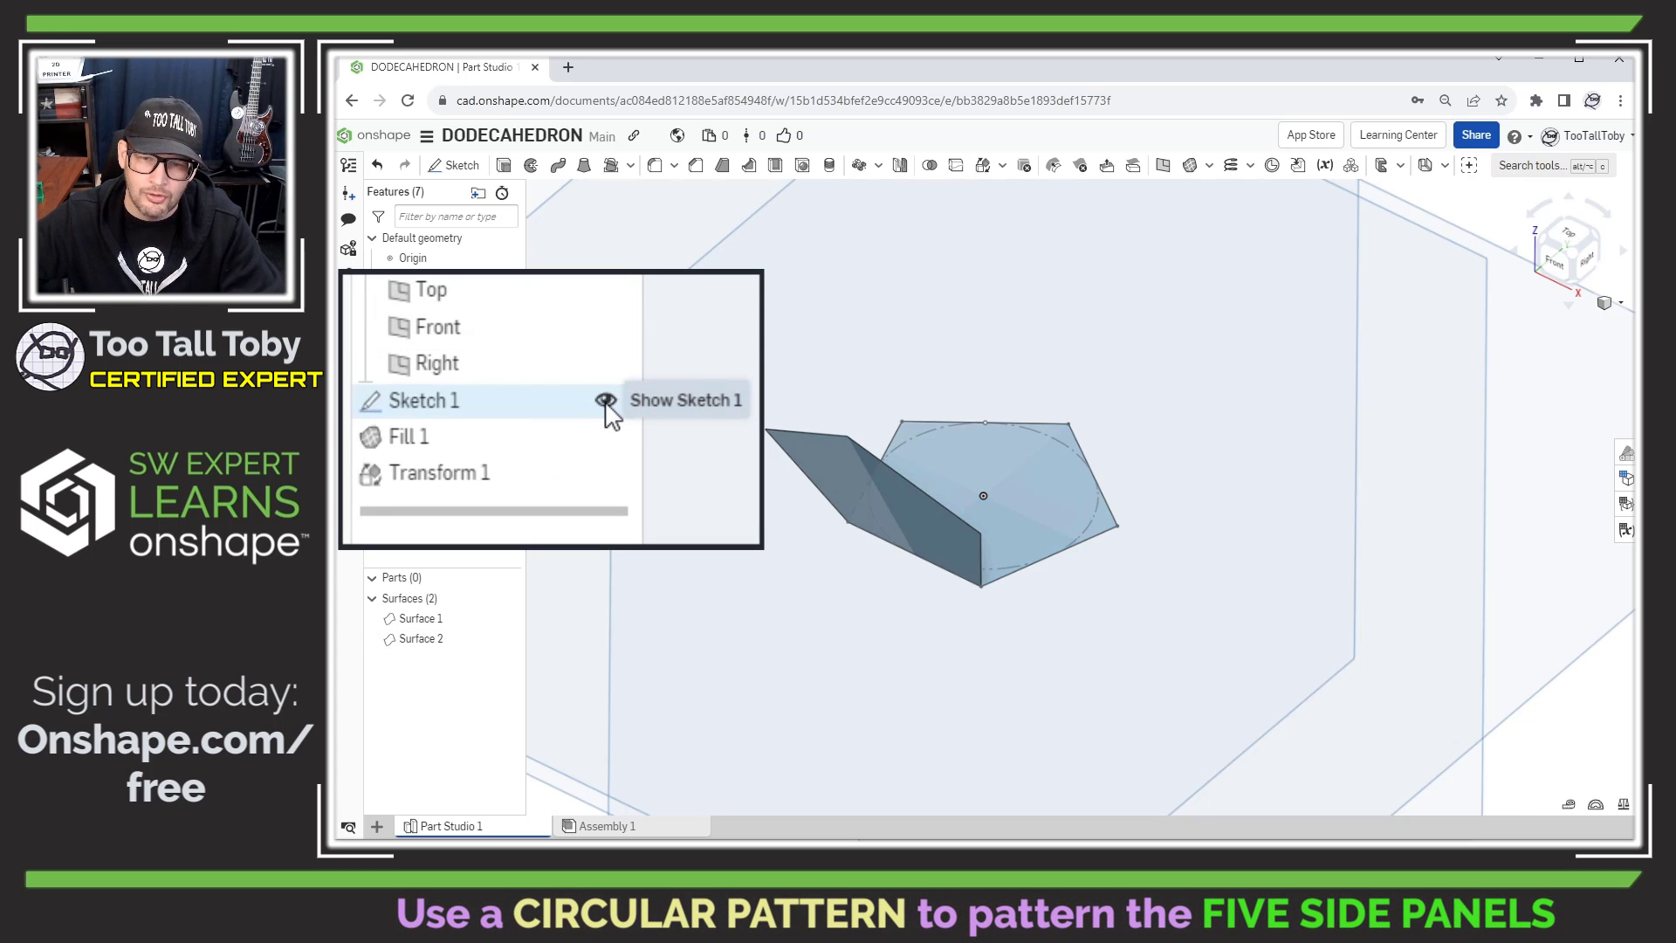
click(606, 403)
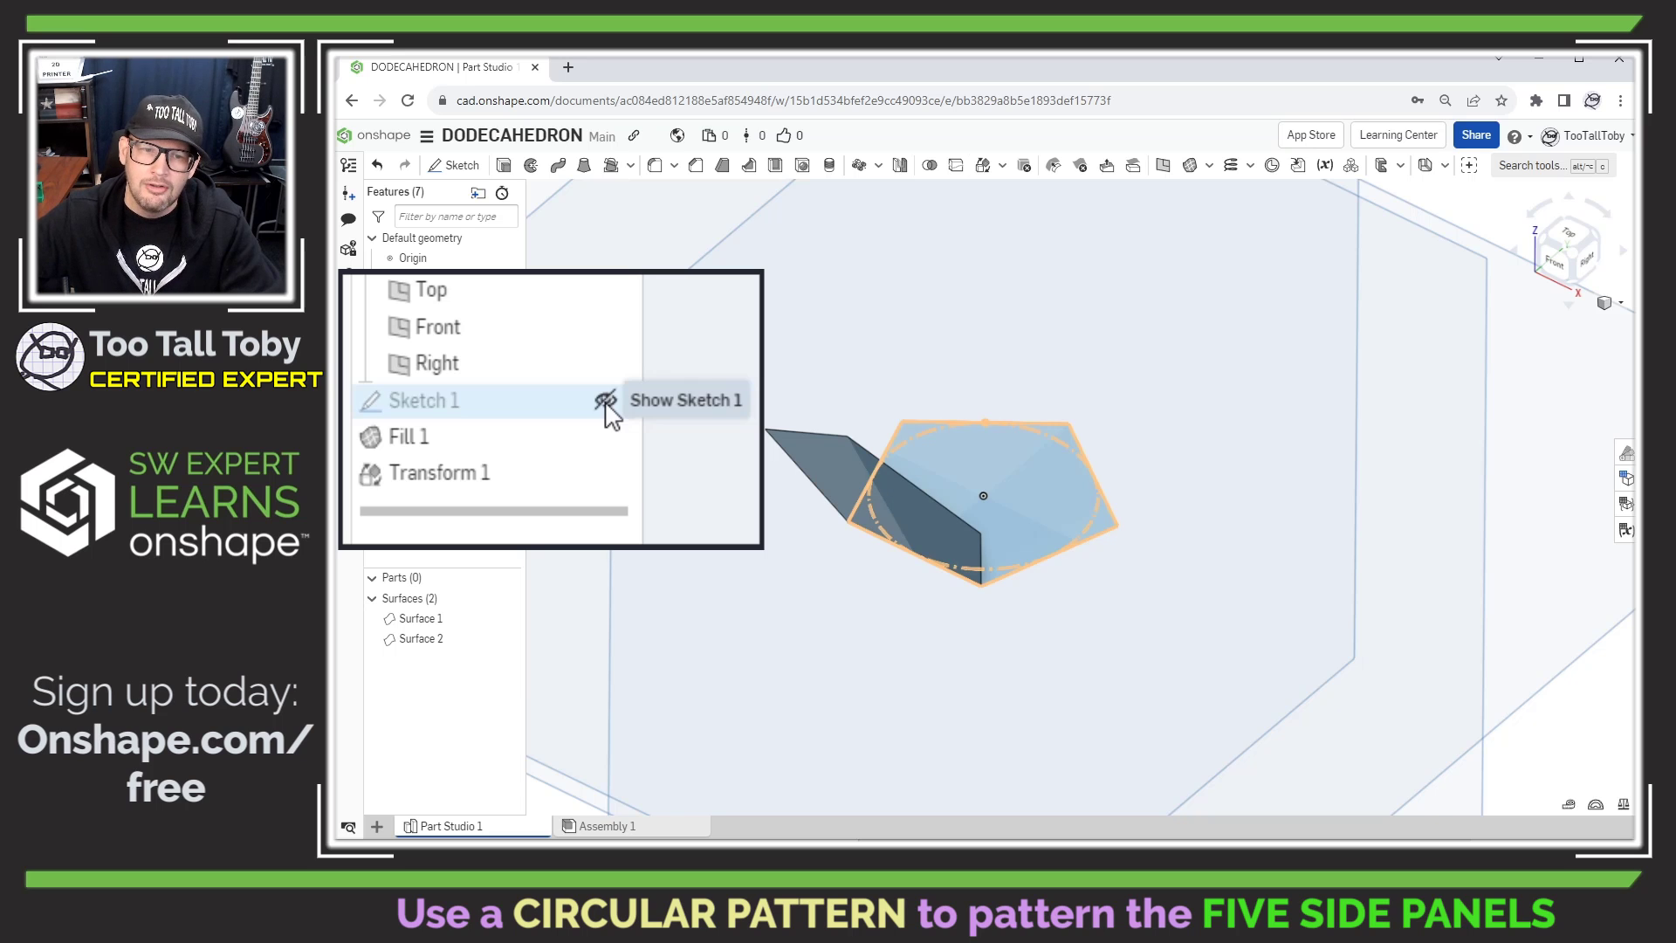
click(606, 404)
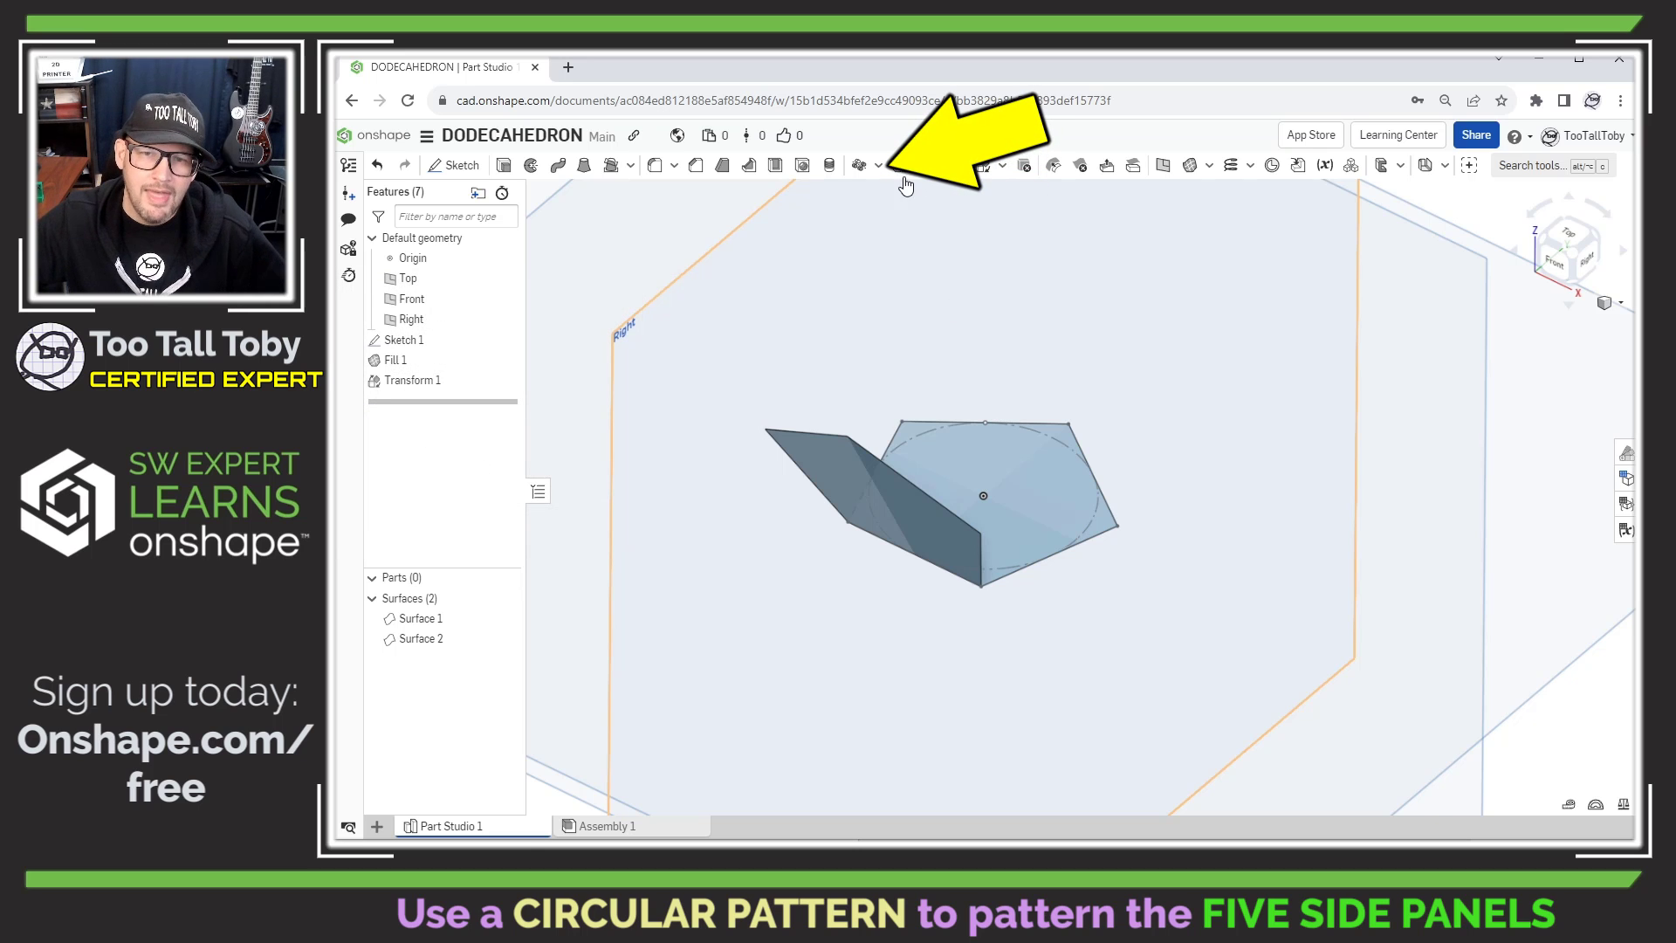
Step: Create a circular part pattern of the tilted pentagon surface around the sketch's construction circle, with 5 equally spaced instances
click(880, 166)
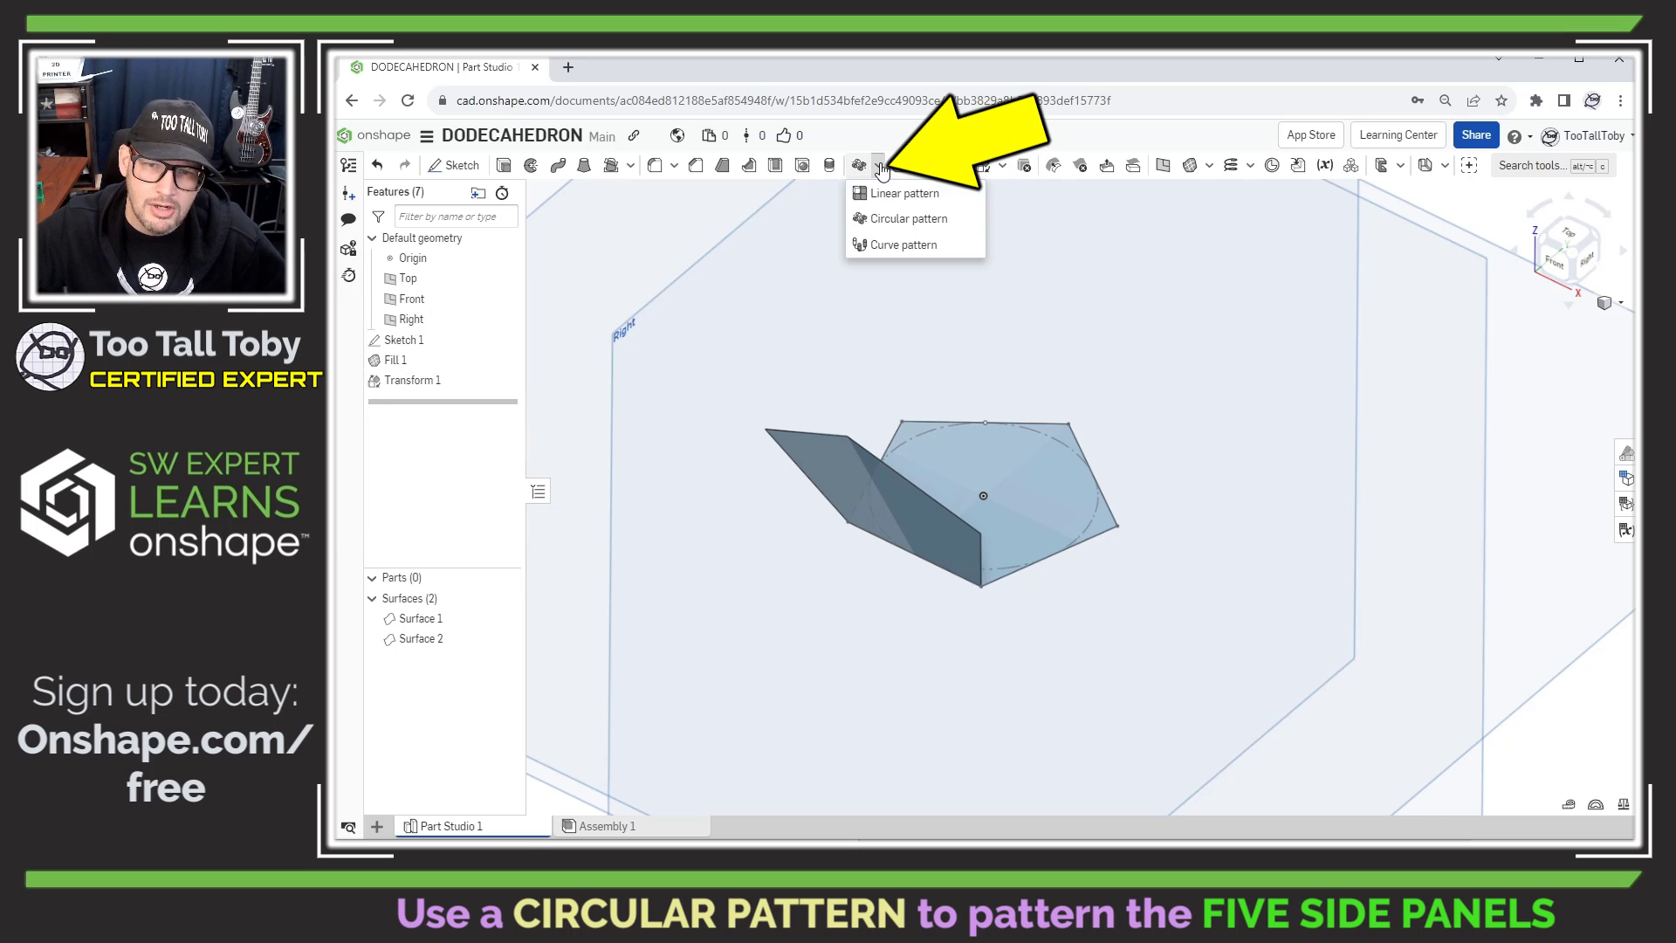
click(895, 216)
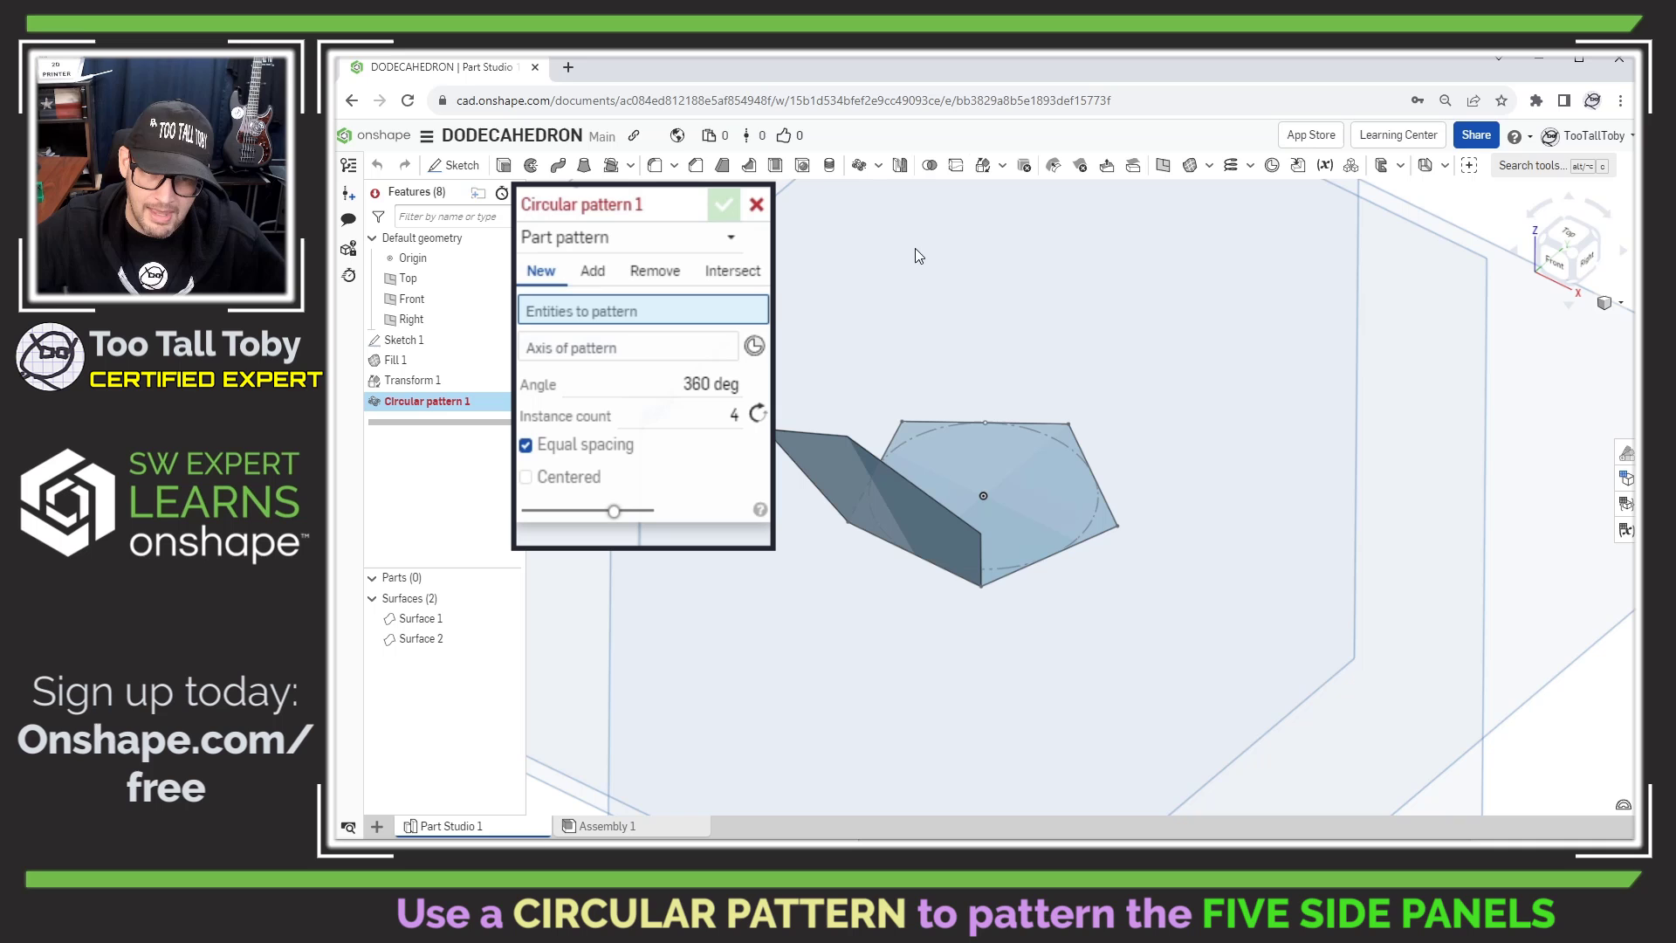
click(825, 461)
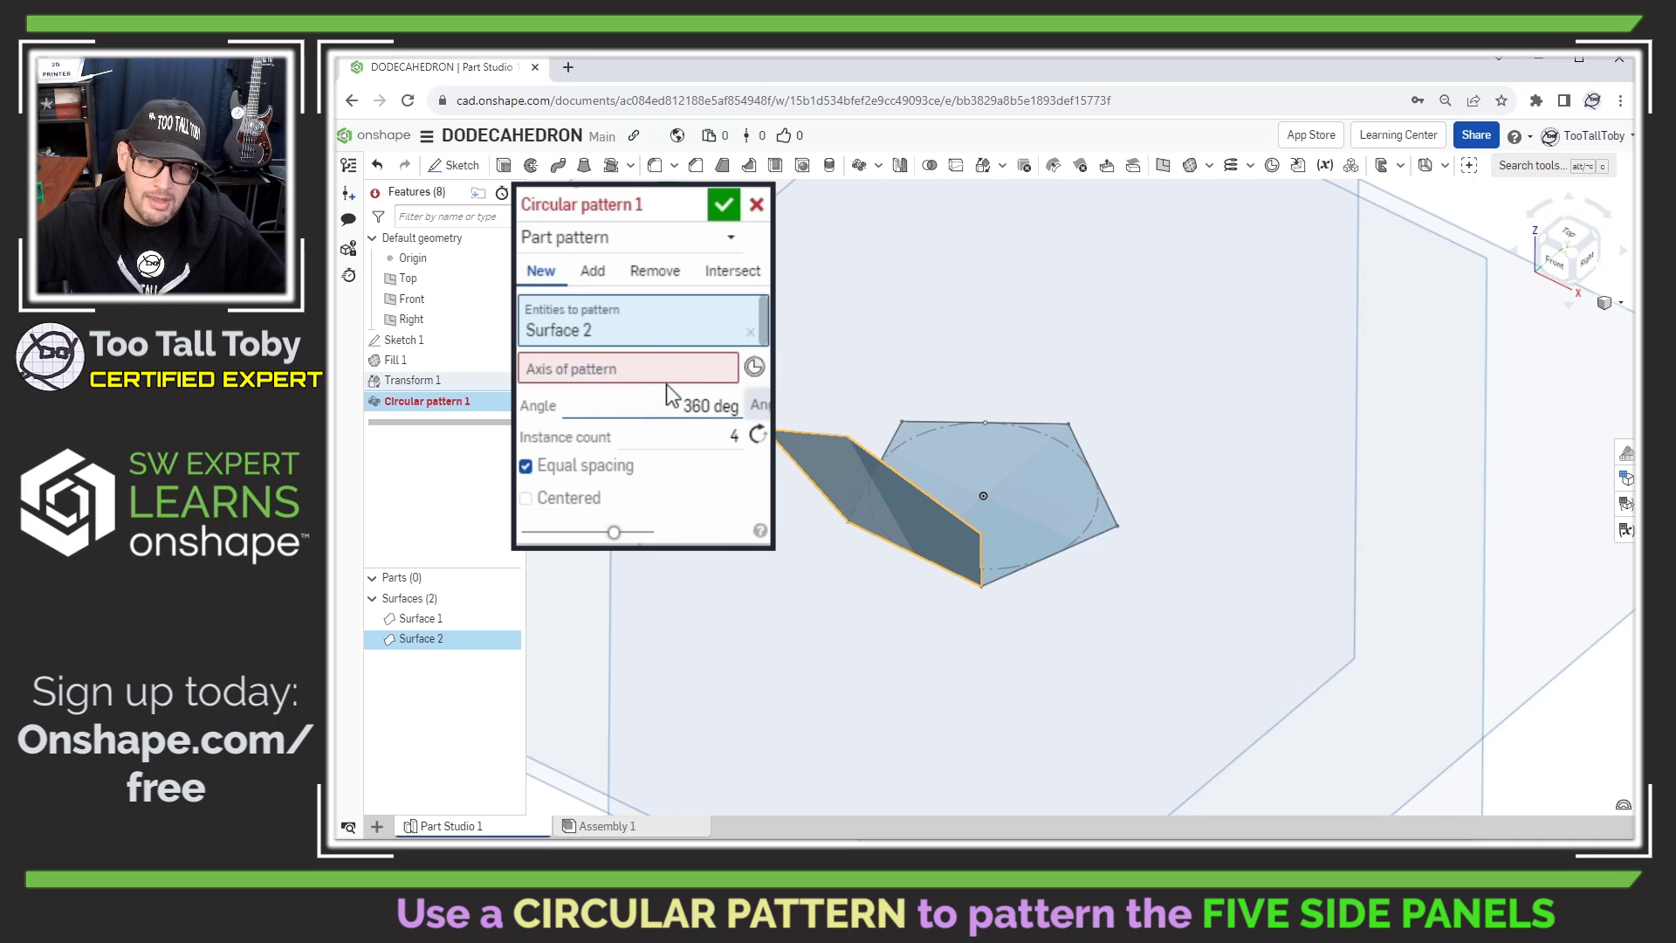
click(618, 368)
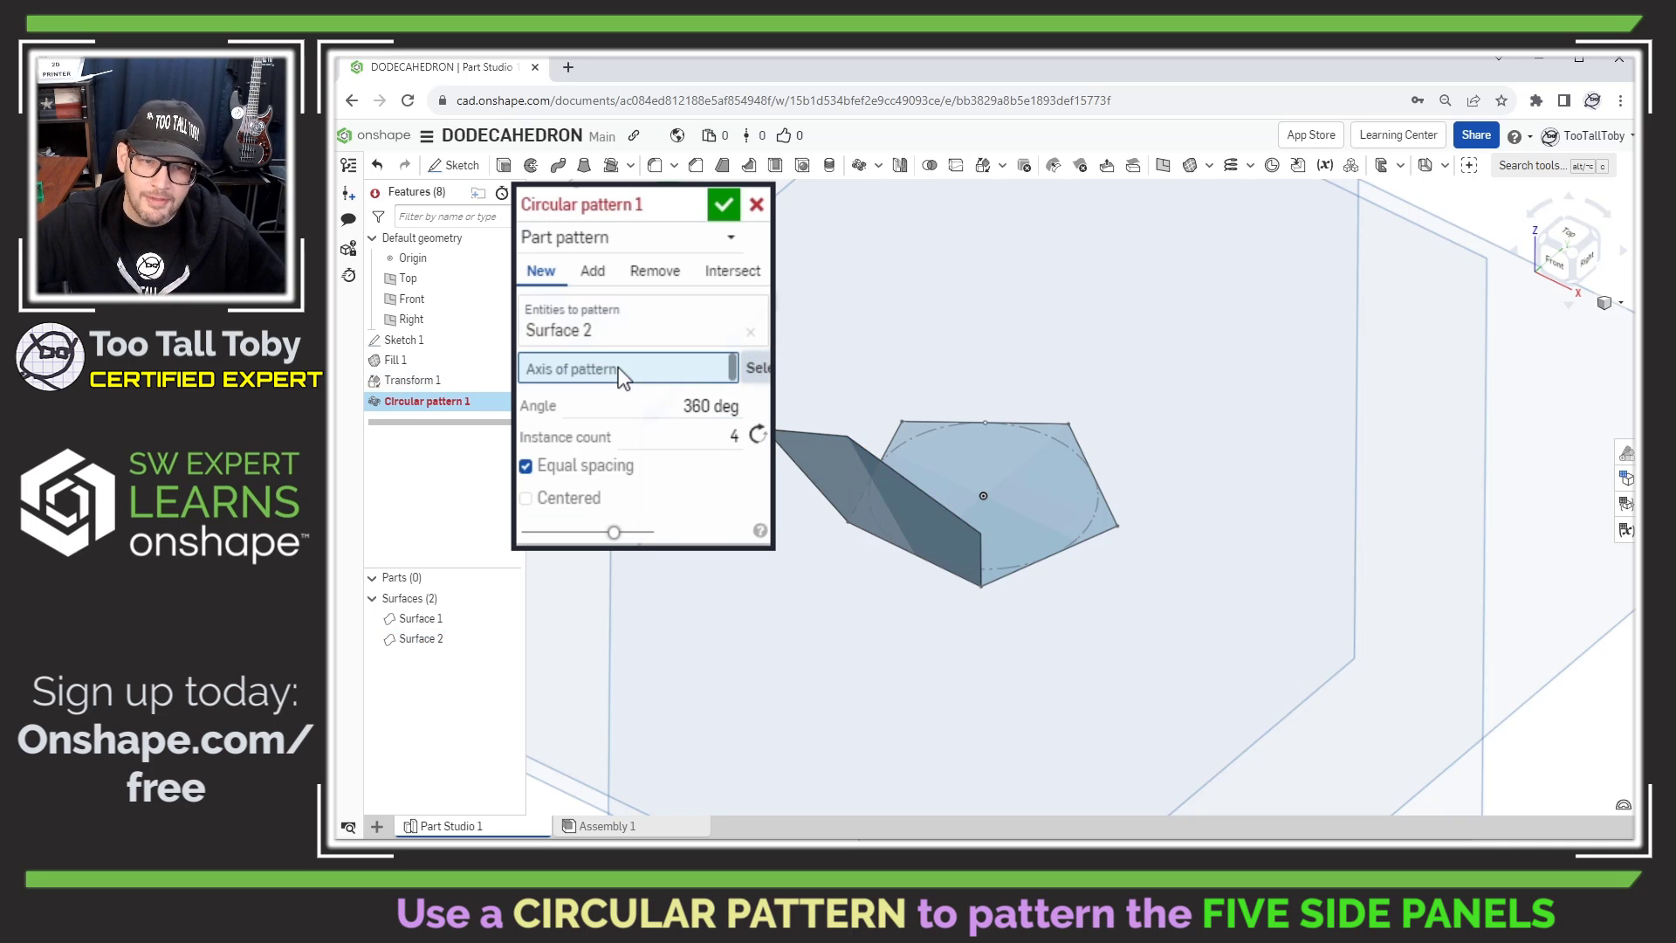
click(1051, 437)
click(721, 460)
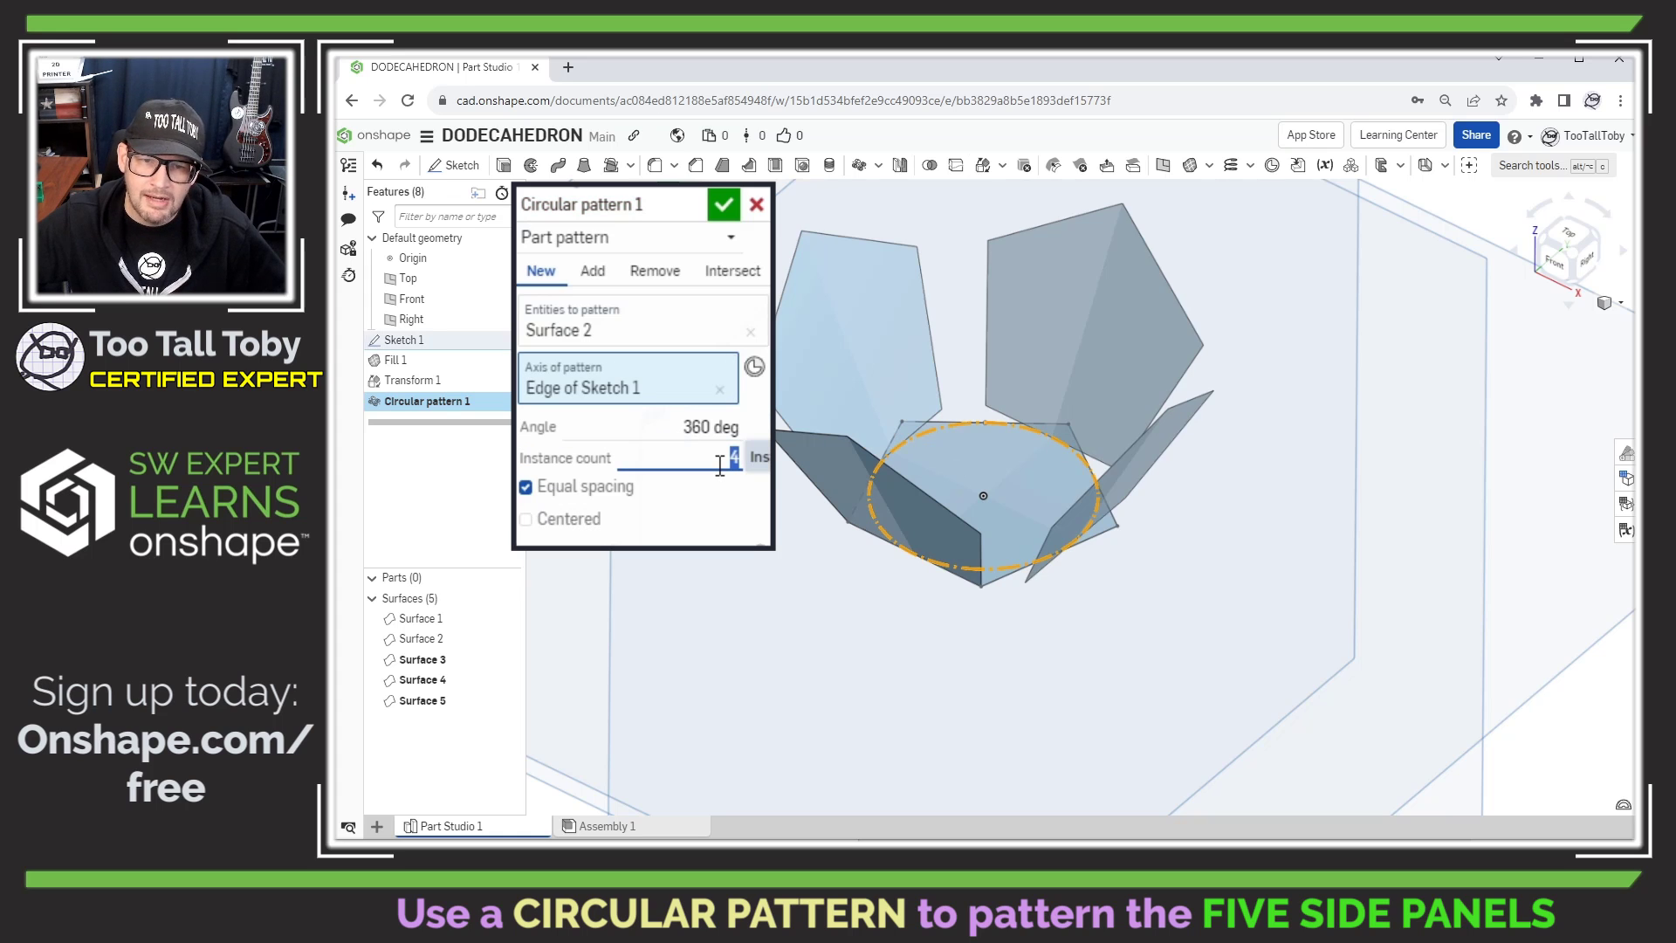
key(Up)
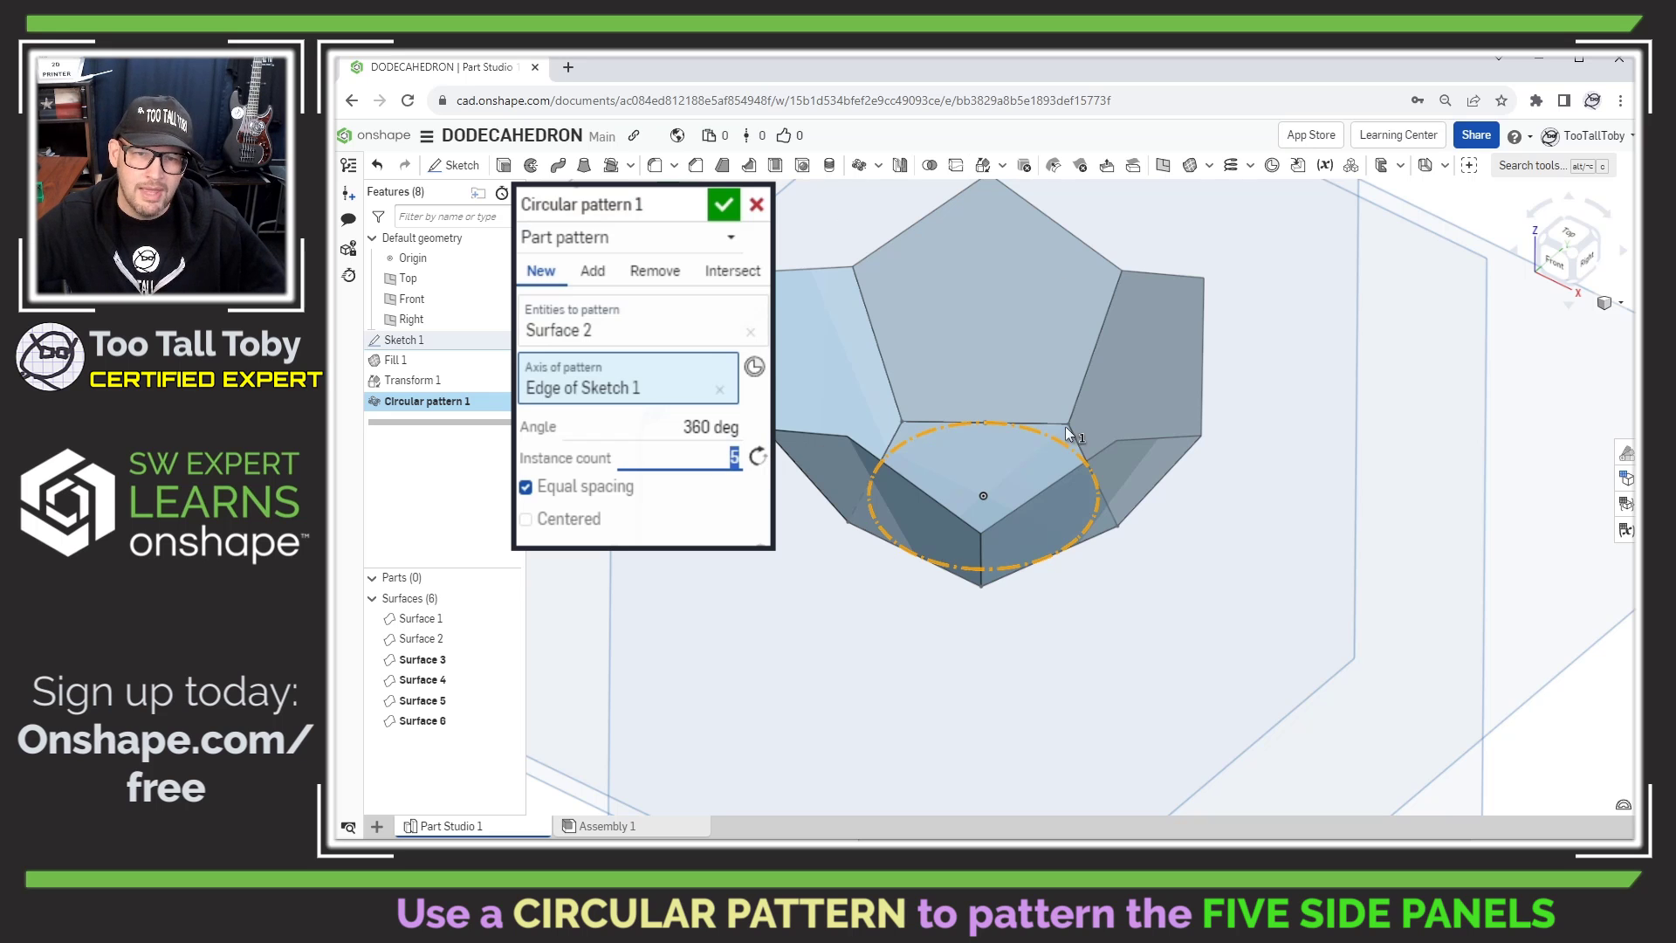
click(723, 205)
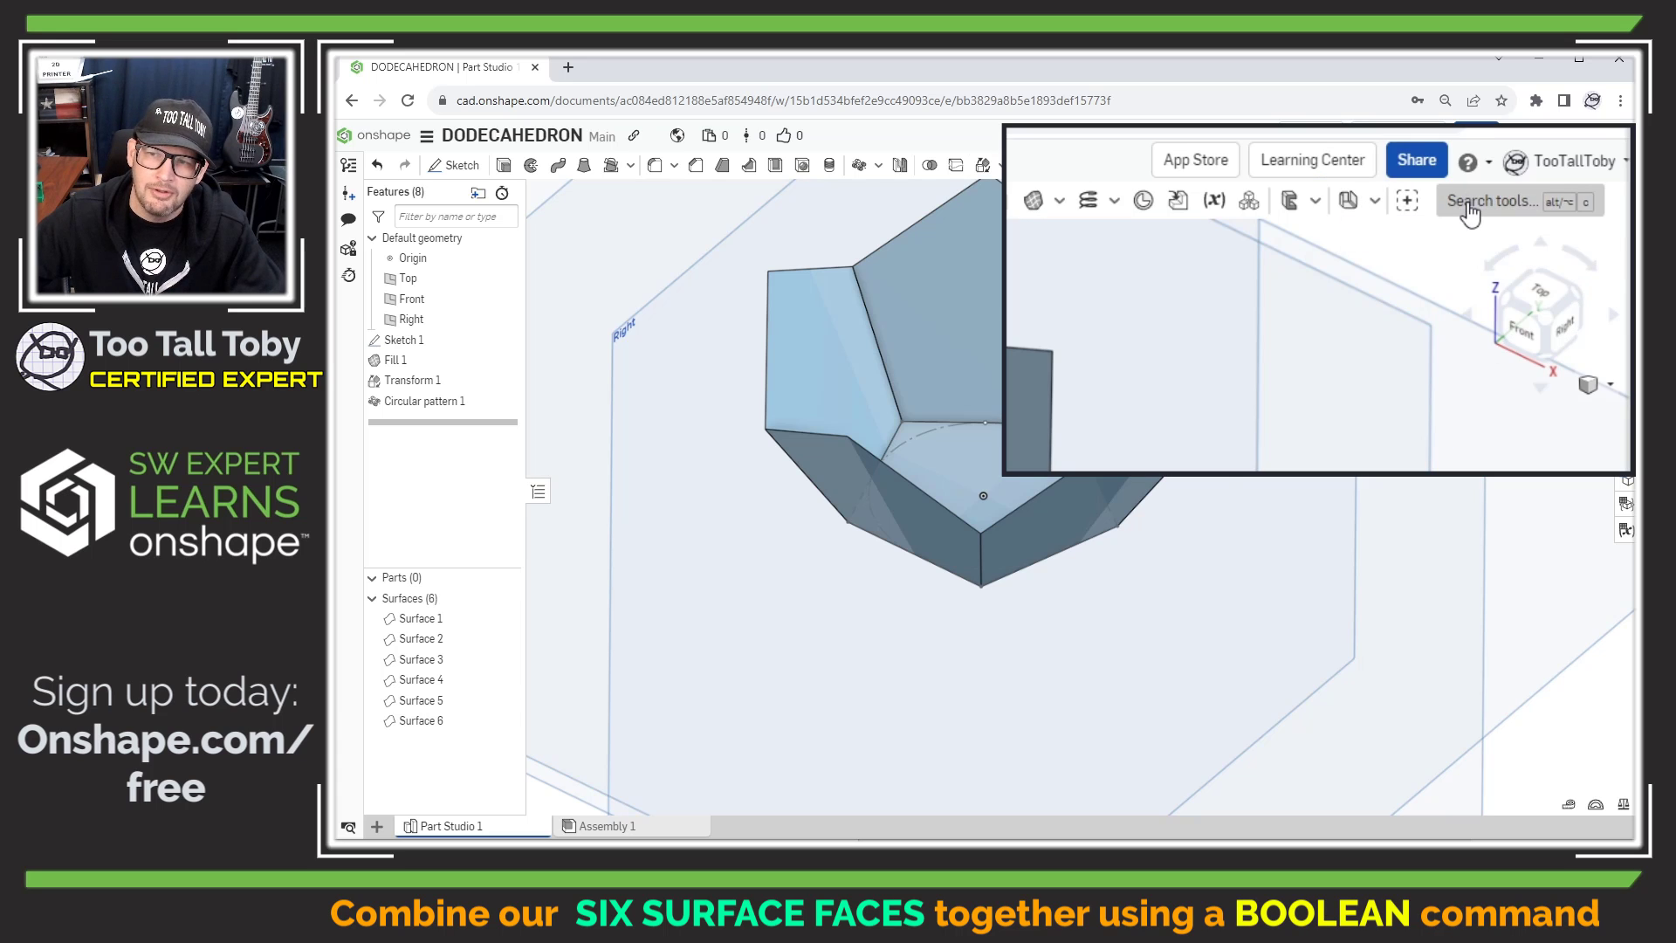
Step: Combine the base pentagon and the five side panels into a single surface with a Boolean Union
click(1469, 210)
text(bool)
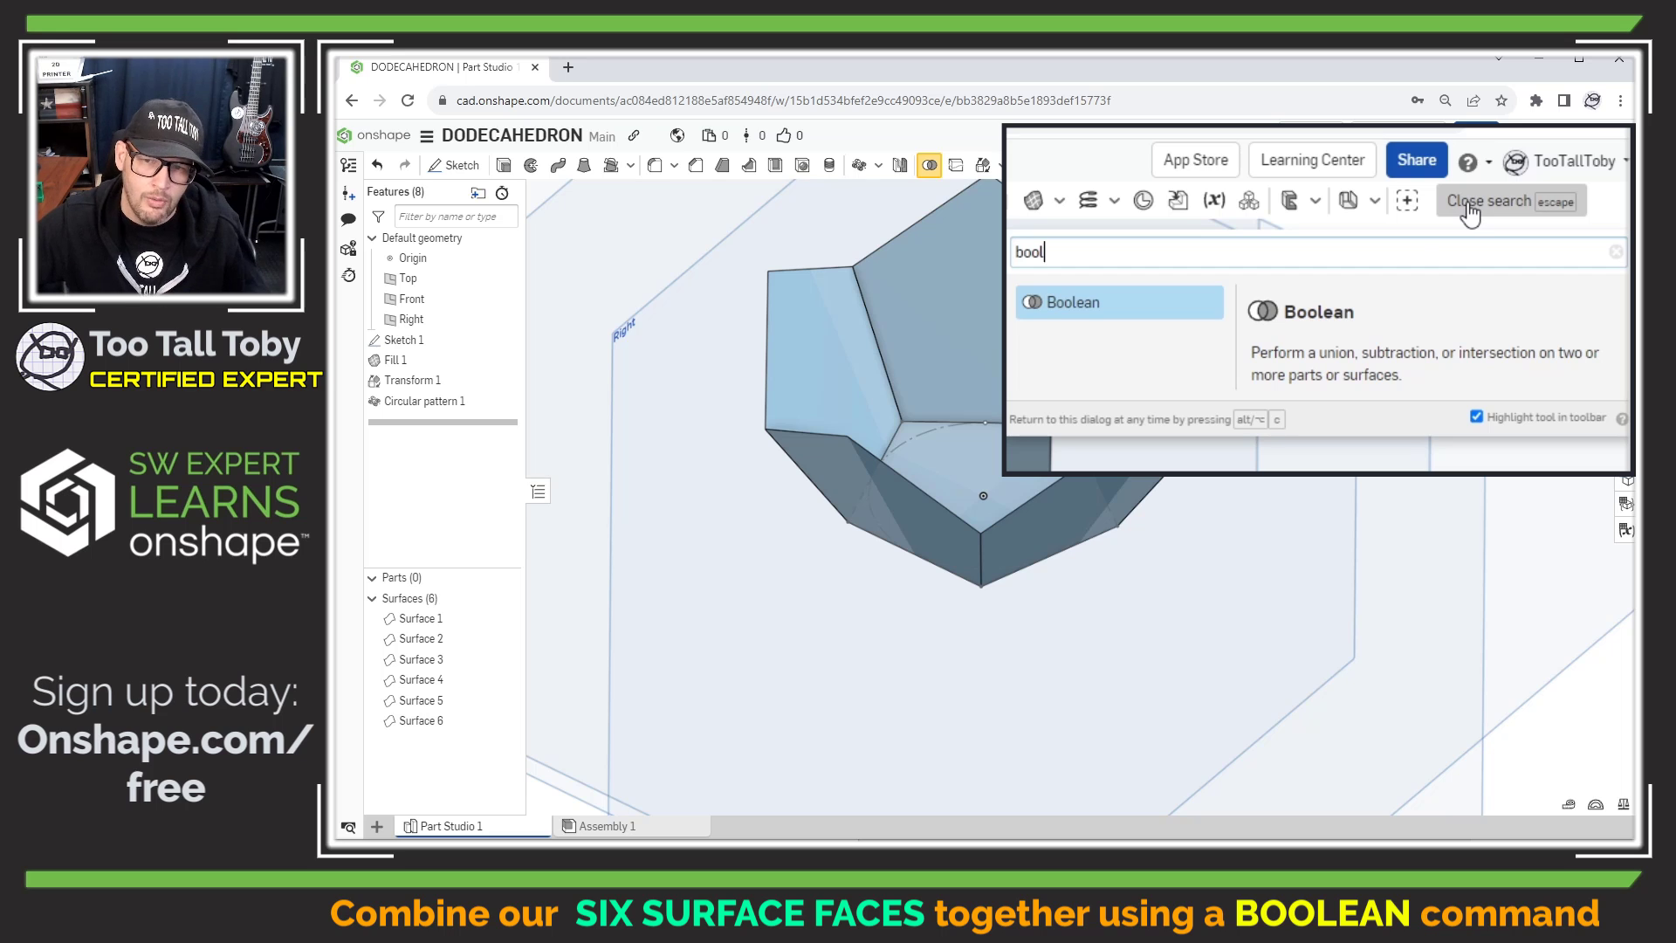
click(1062, 312)
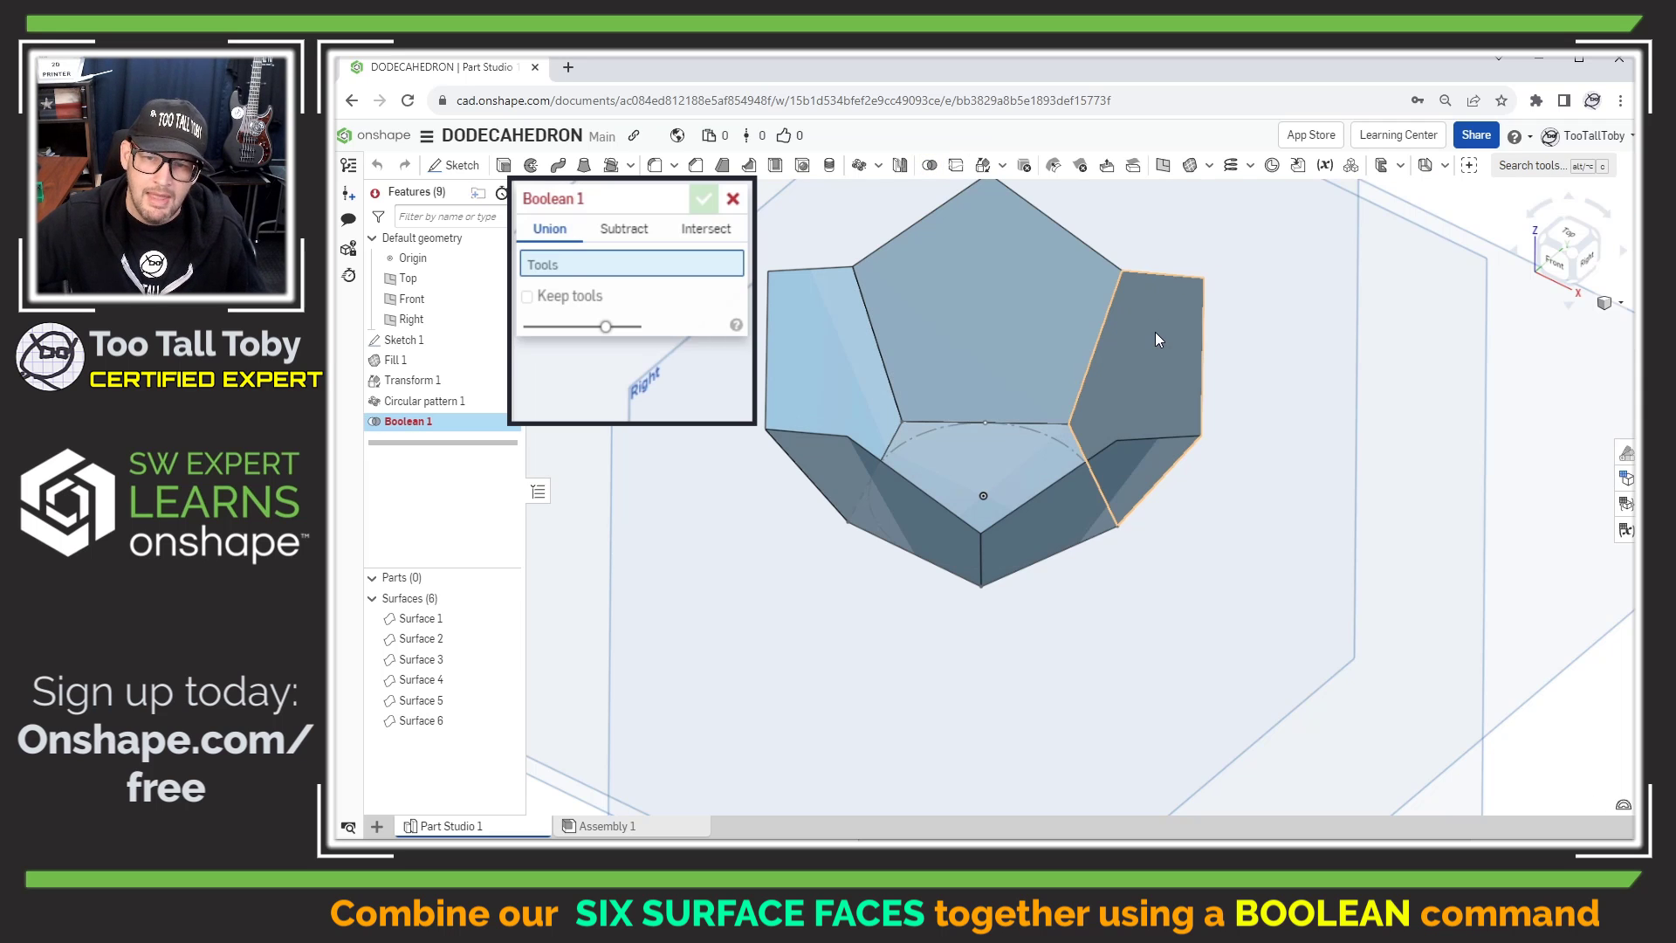
click(1154, 332)
click(1039, 318)
click(820, 323)
click(887, 500)
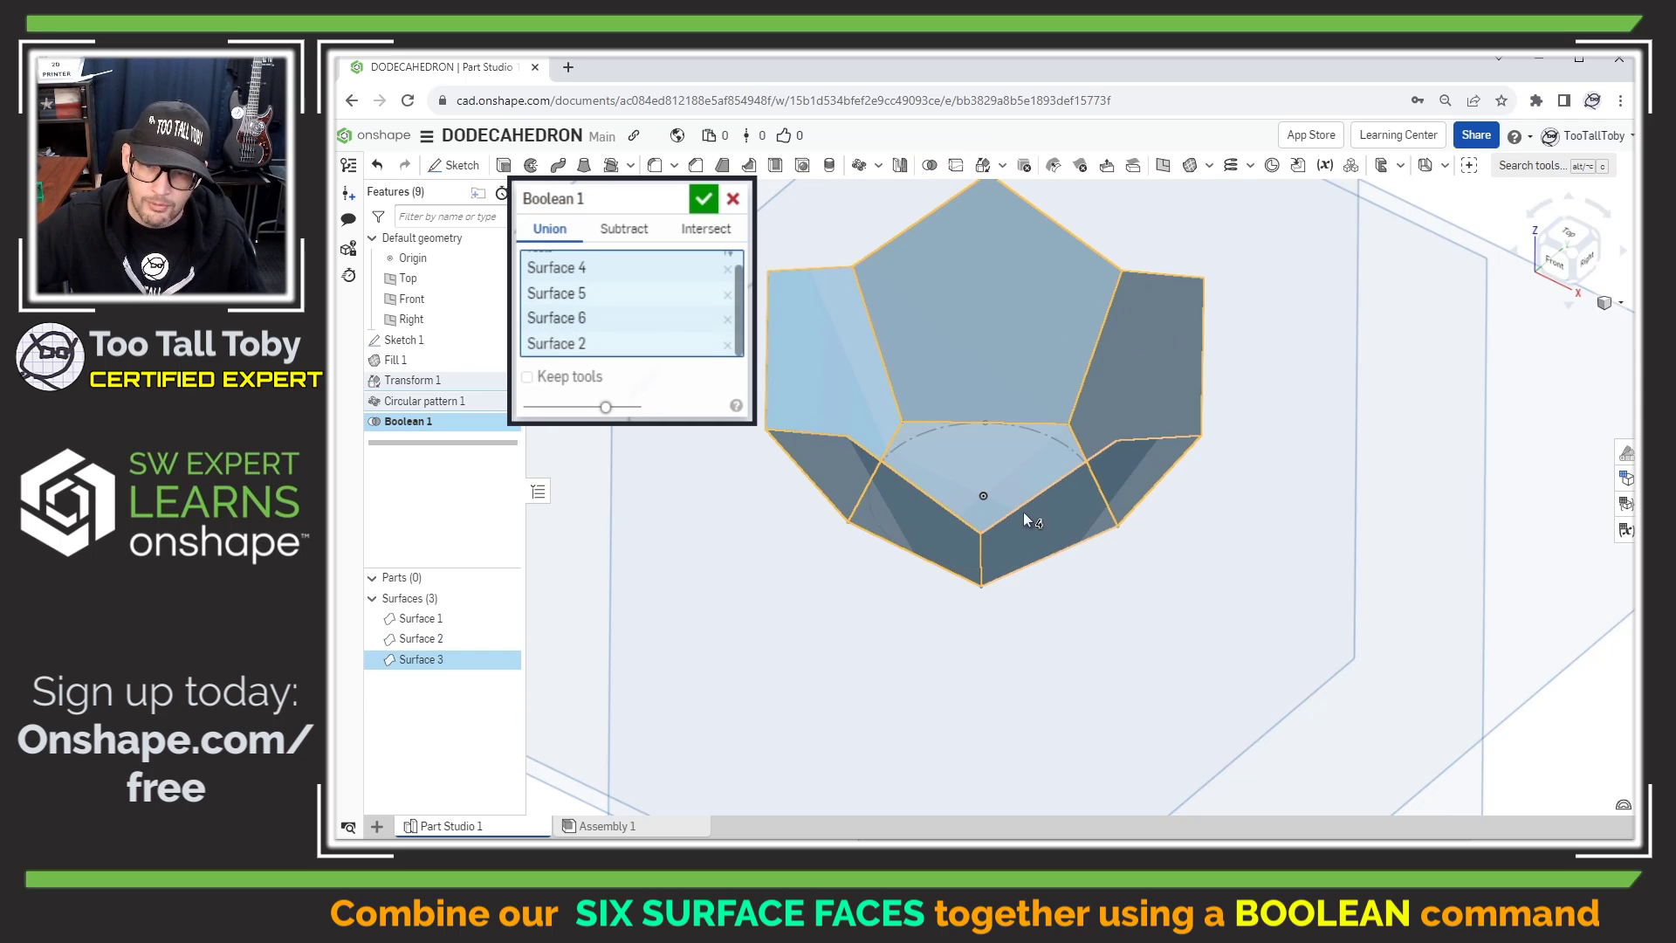
click(987, 449)
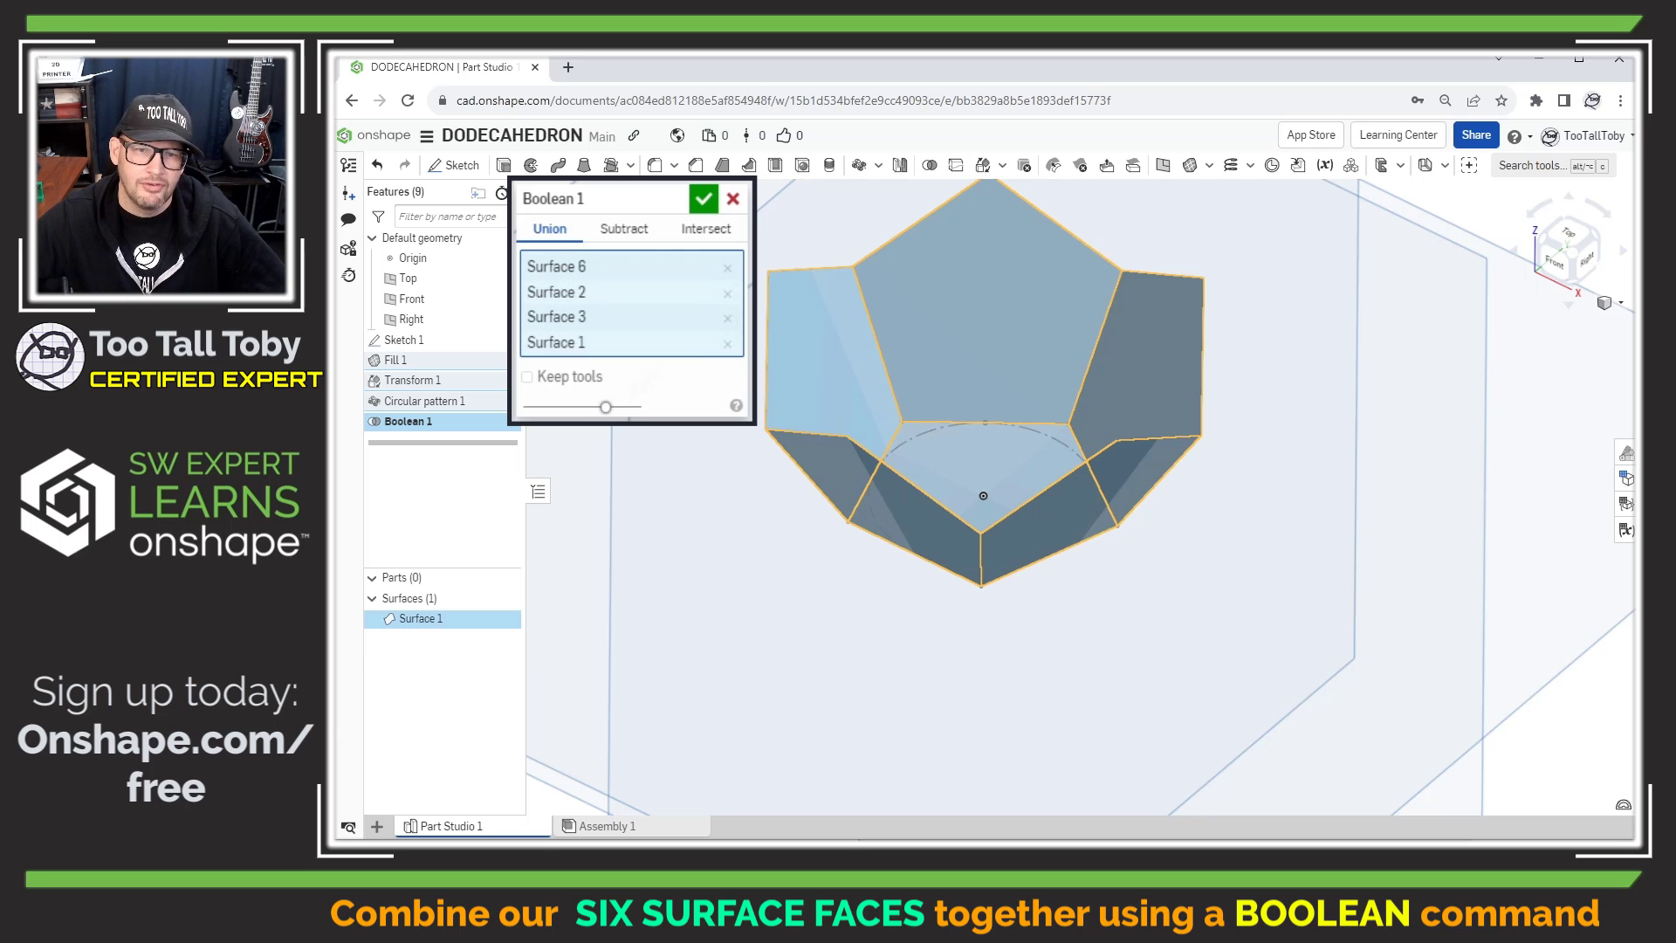
click(700, 198)
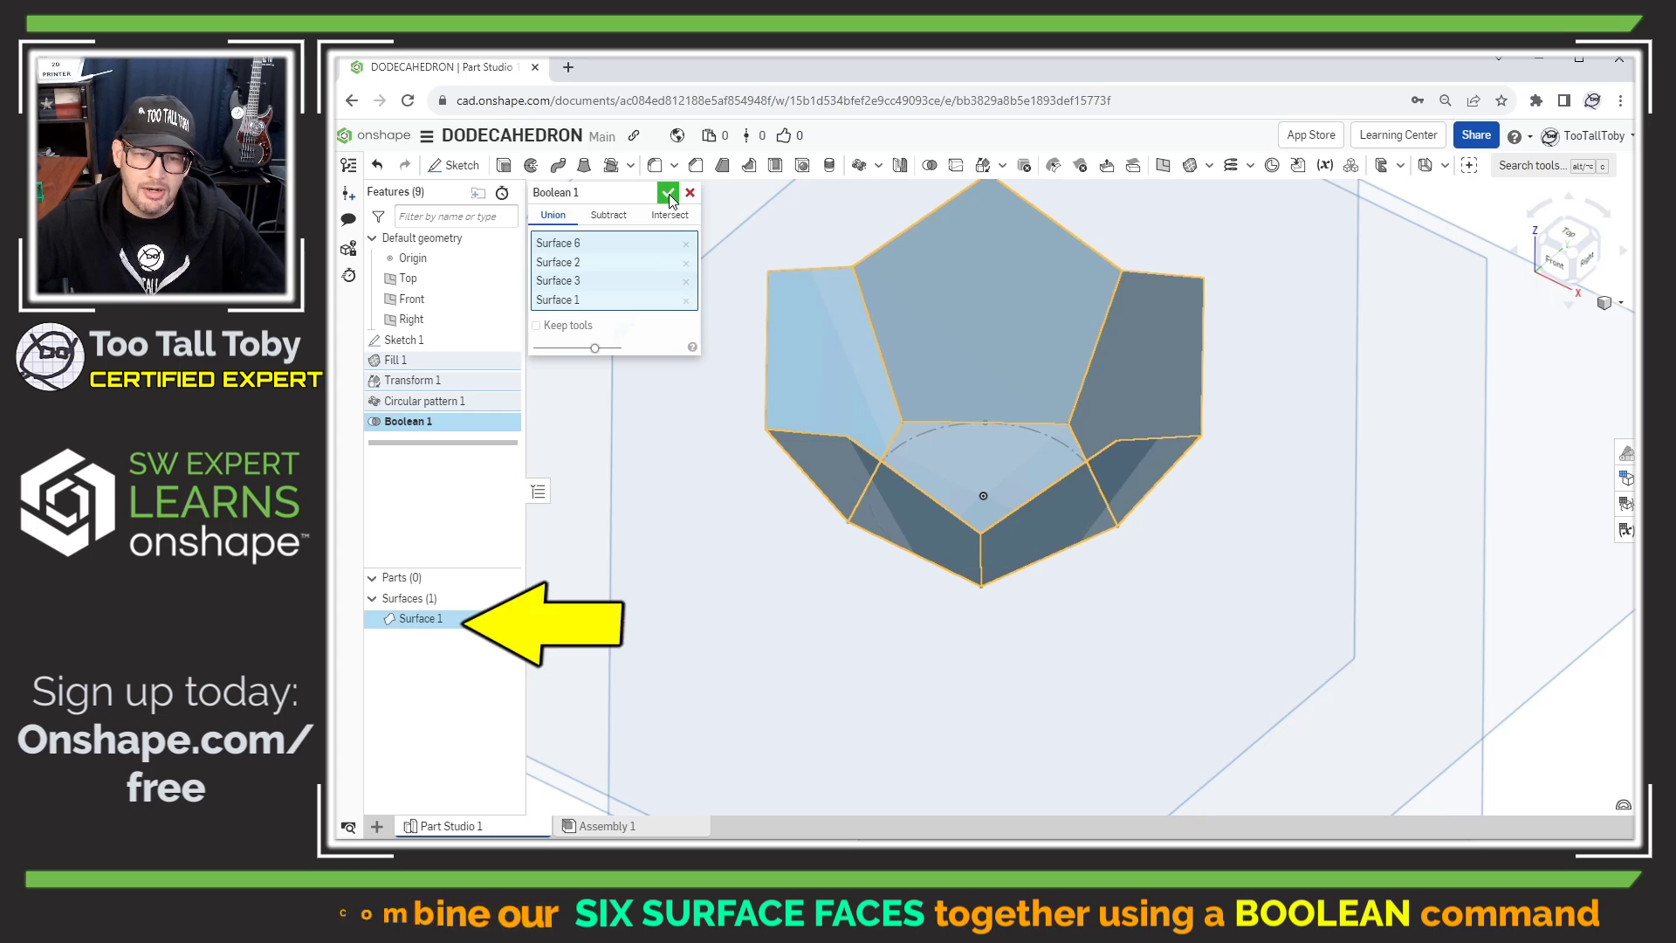
click(410, 620)
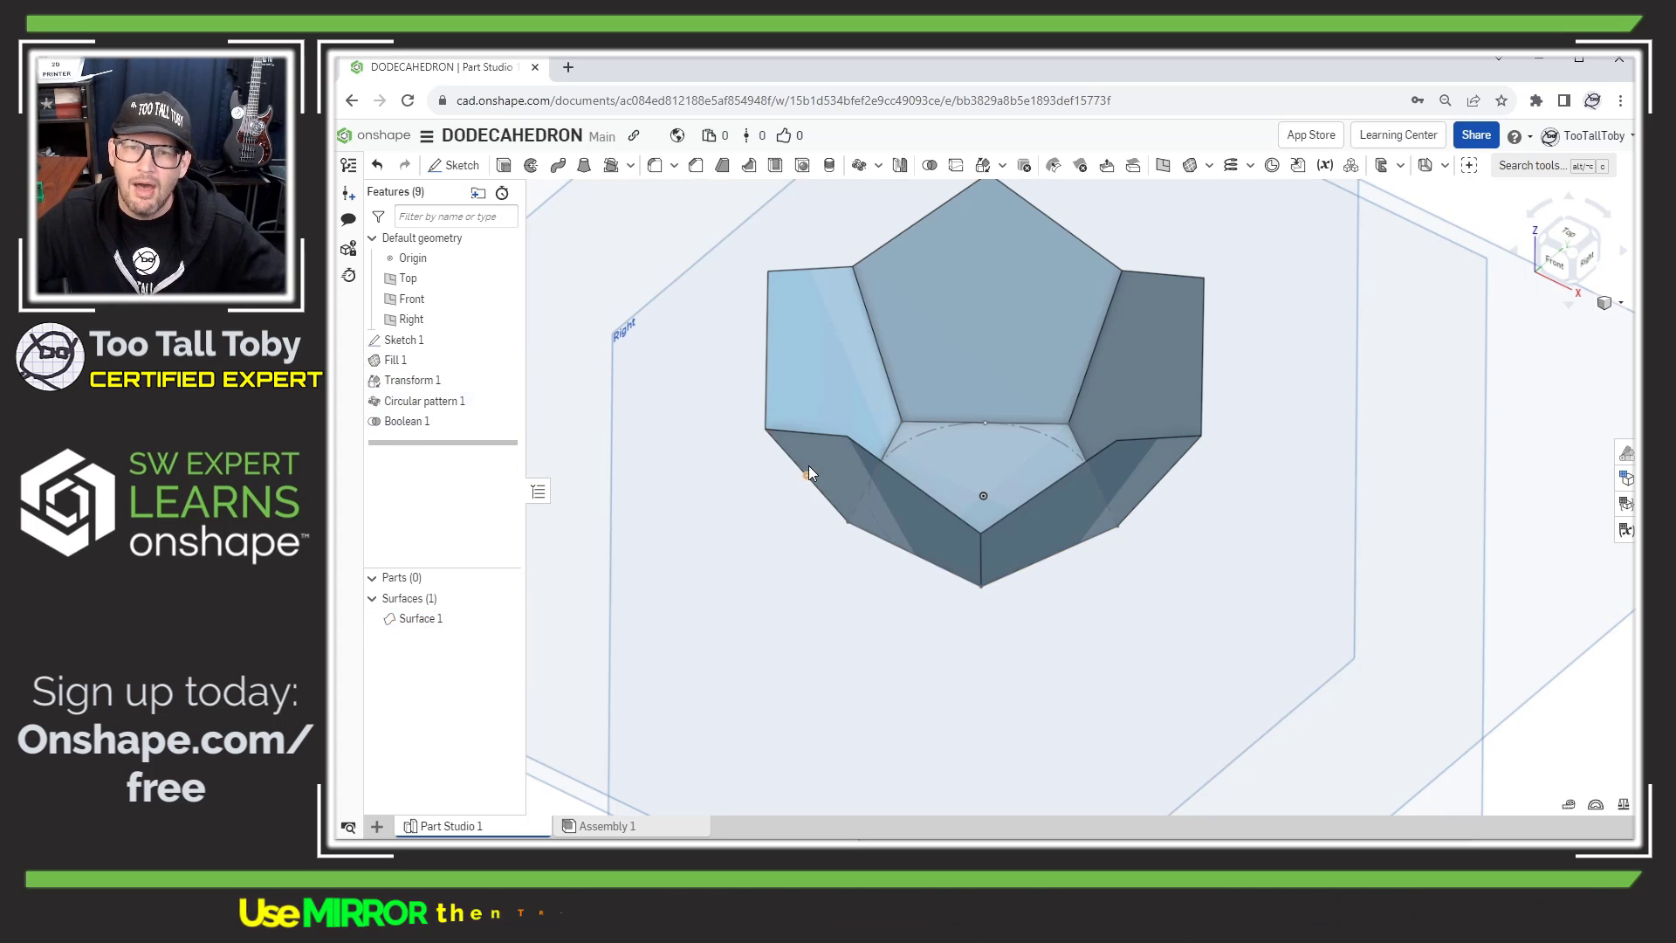
Step: Mirror the united half shell across the Top plane as a new surface
click(902, 167)
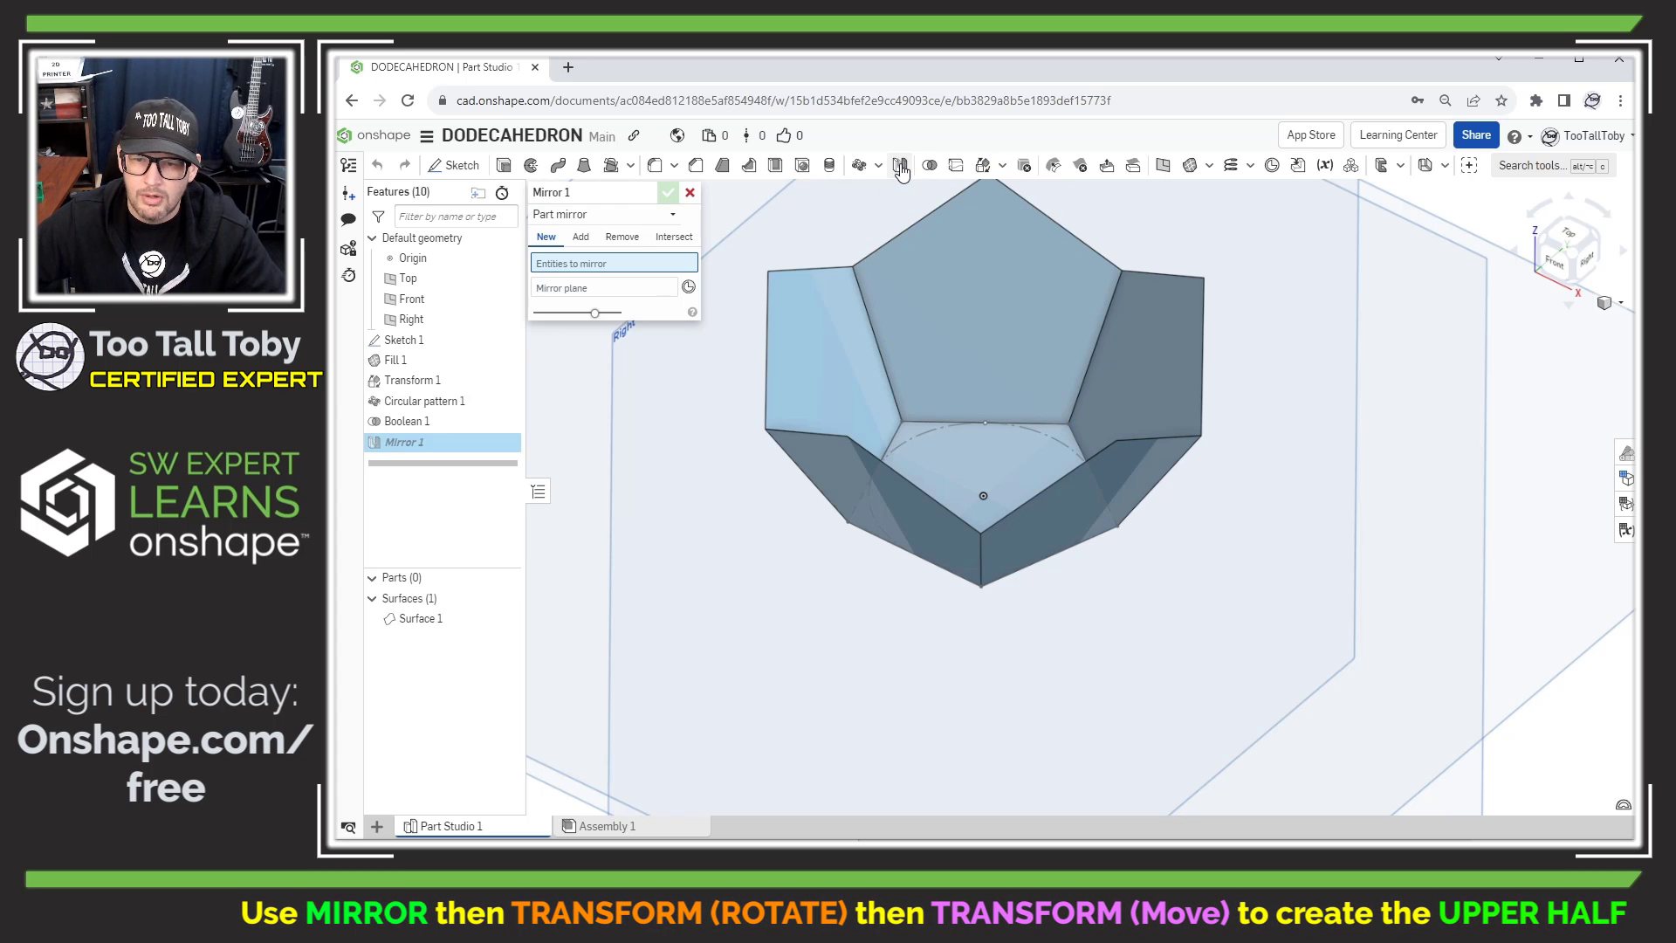
click(961, 313)
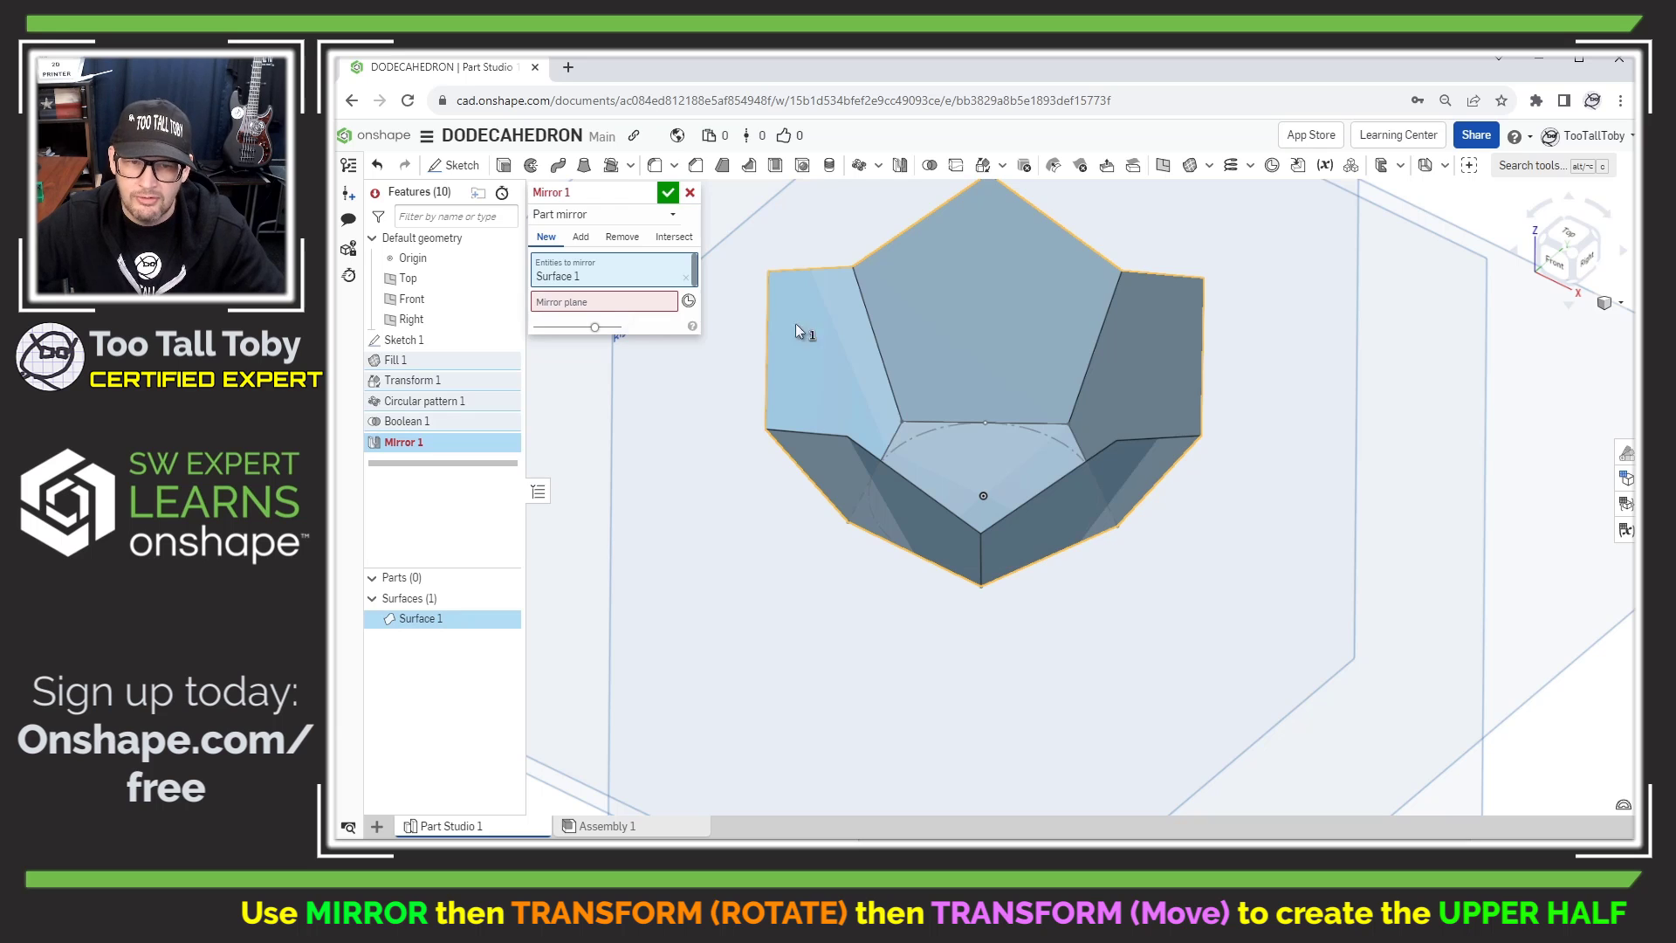
click(593, 305)
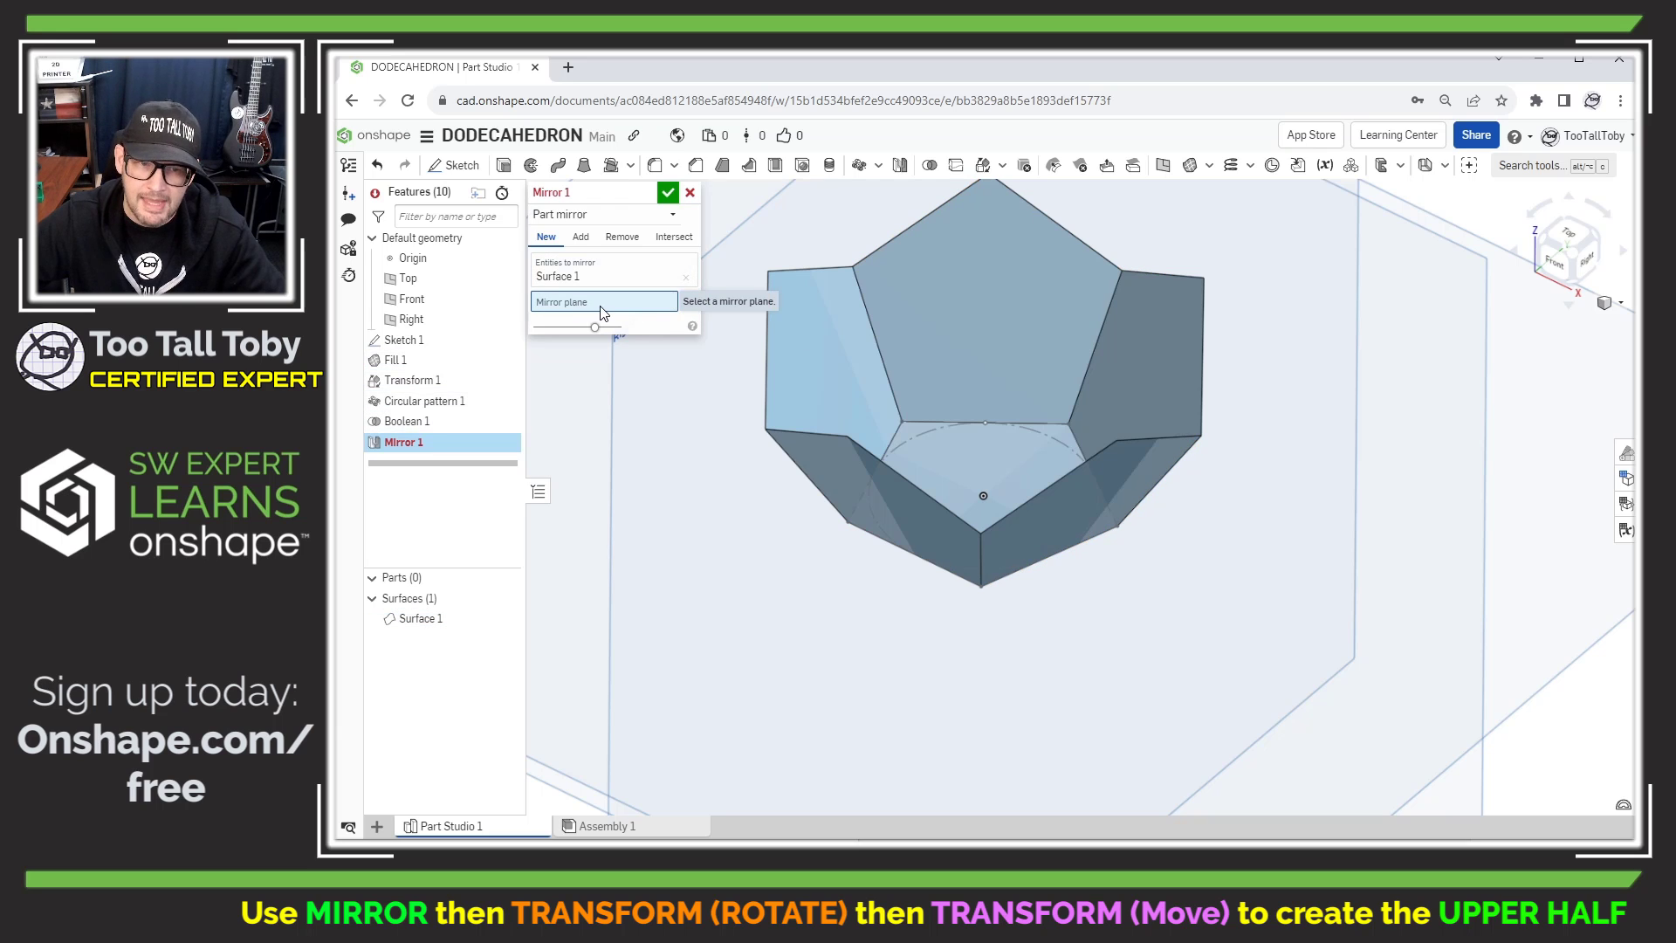
click(401, 283)
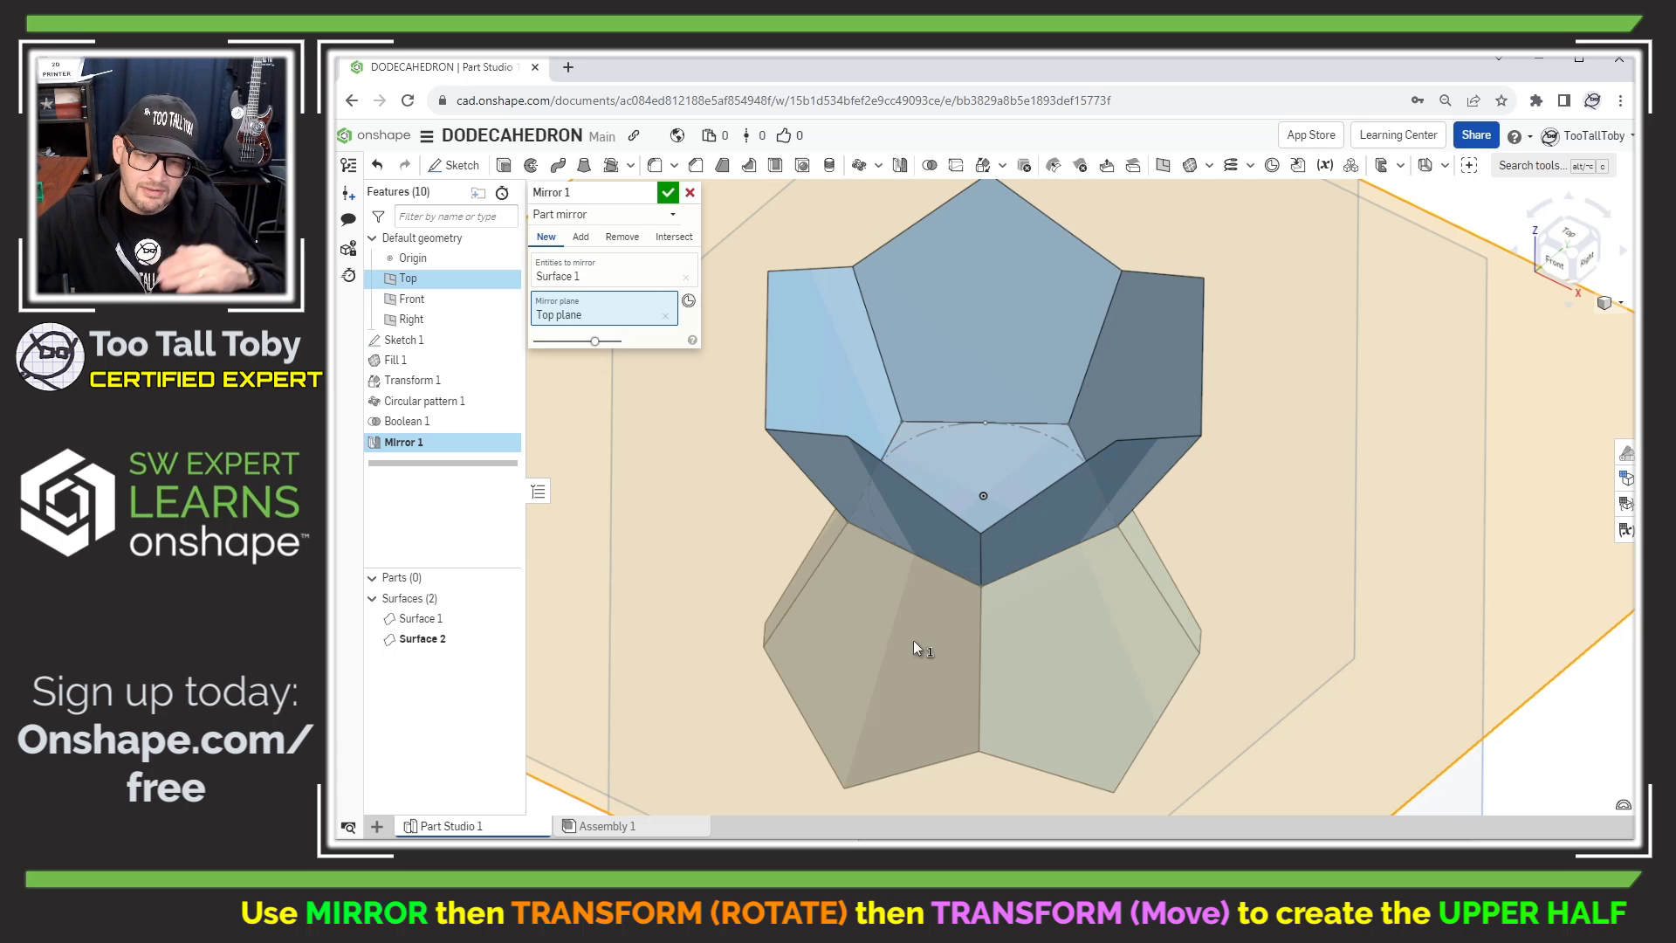
click(668, 193)
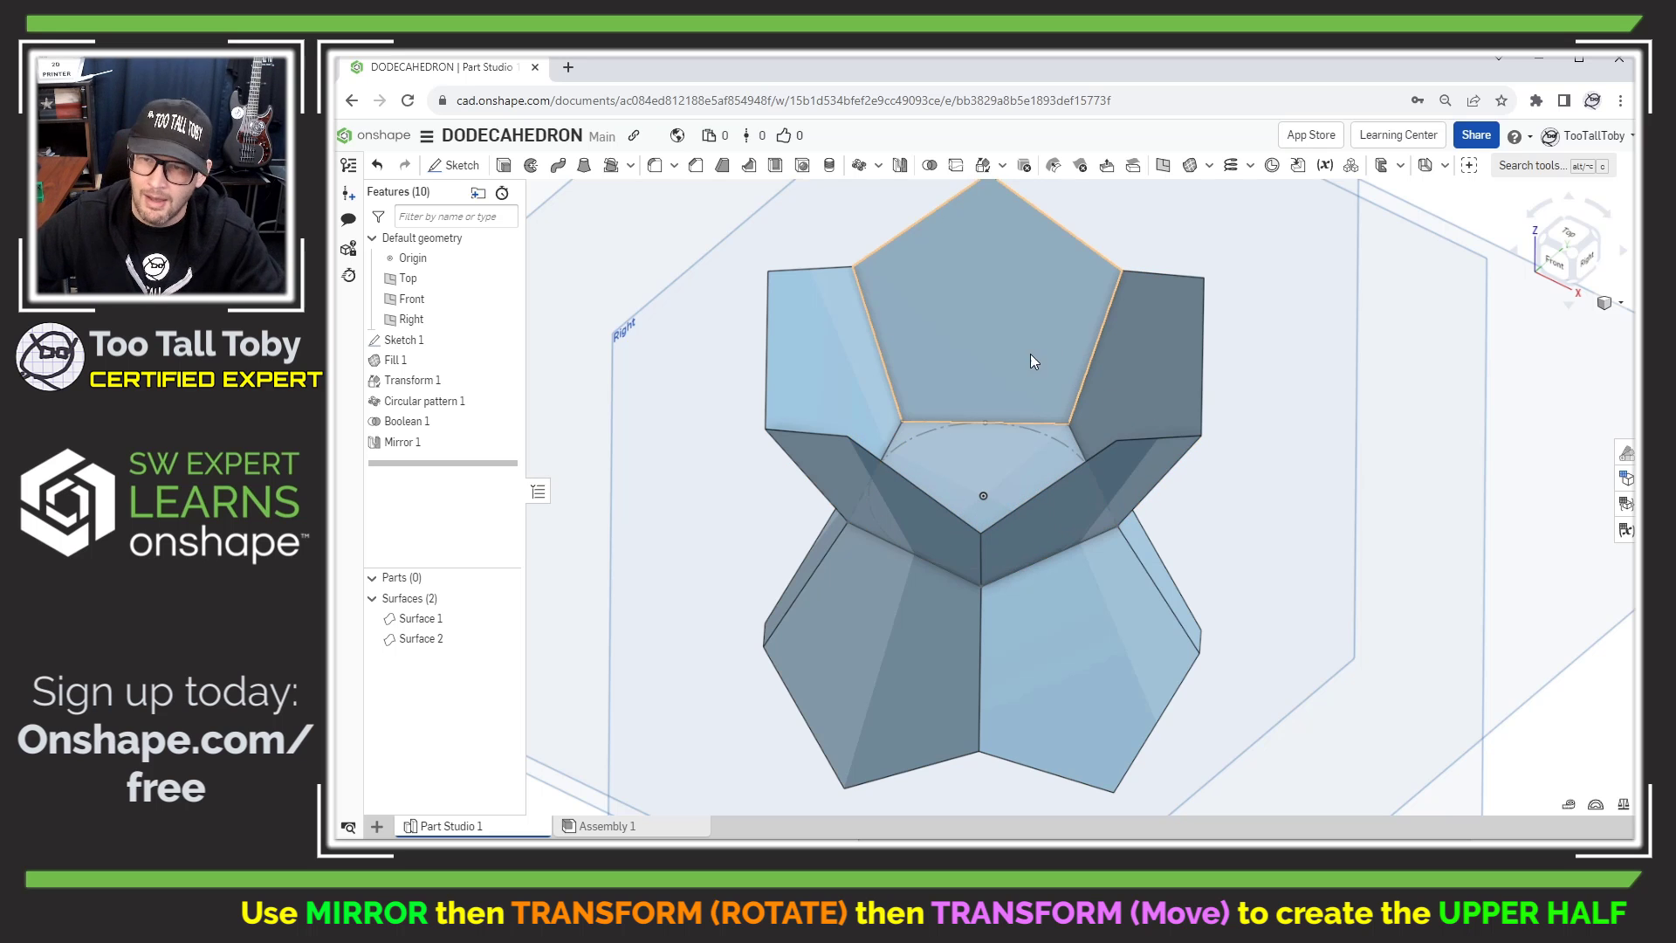
Step: Set up a Rotate transform of the mirrored half shell about the sketch's construction circle
click(1455, 217)
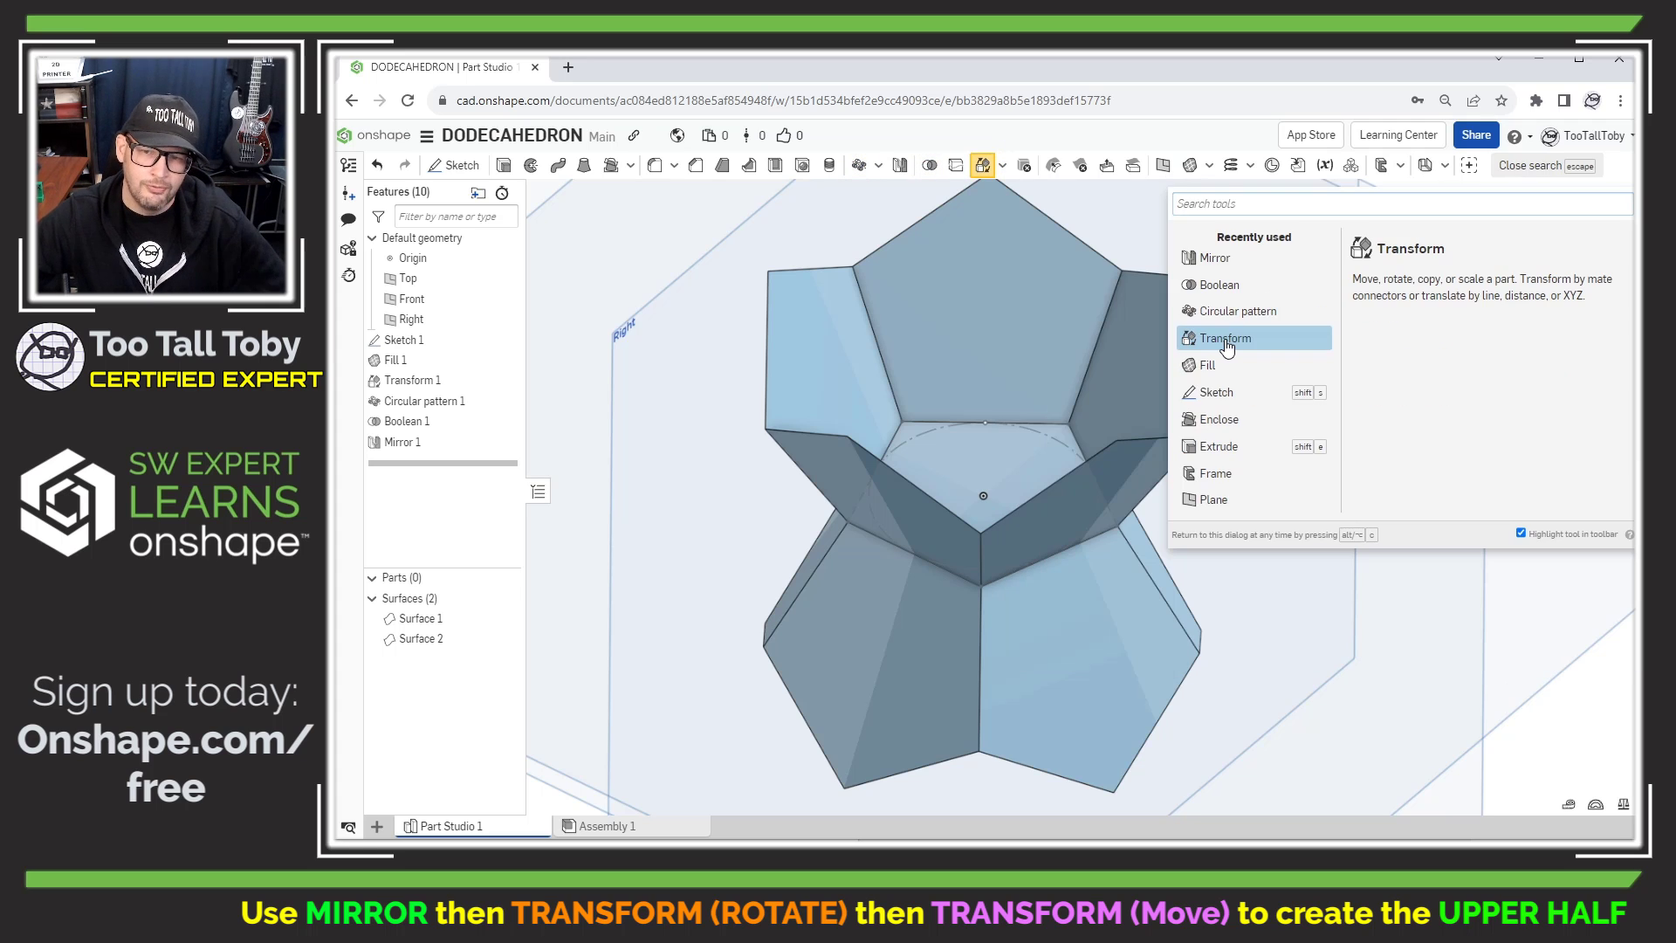
click(1225, 340)
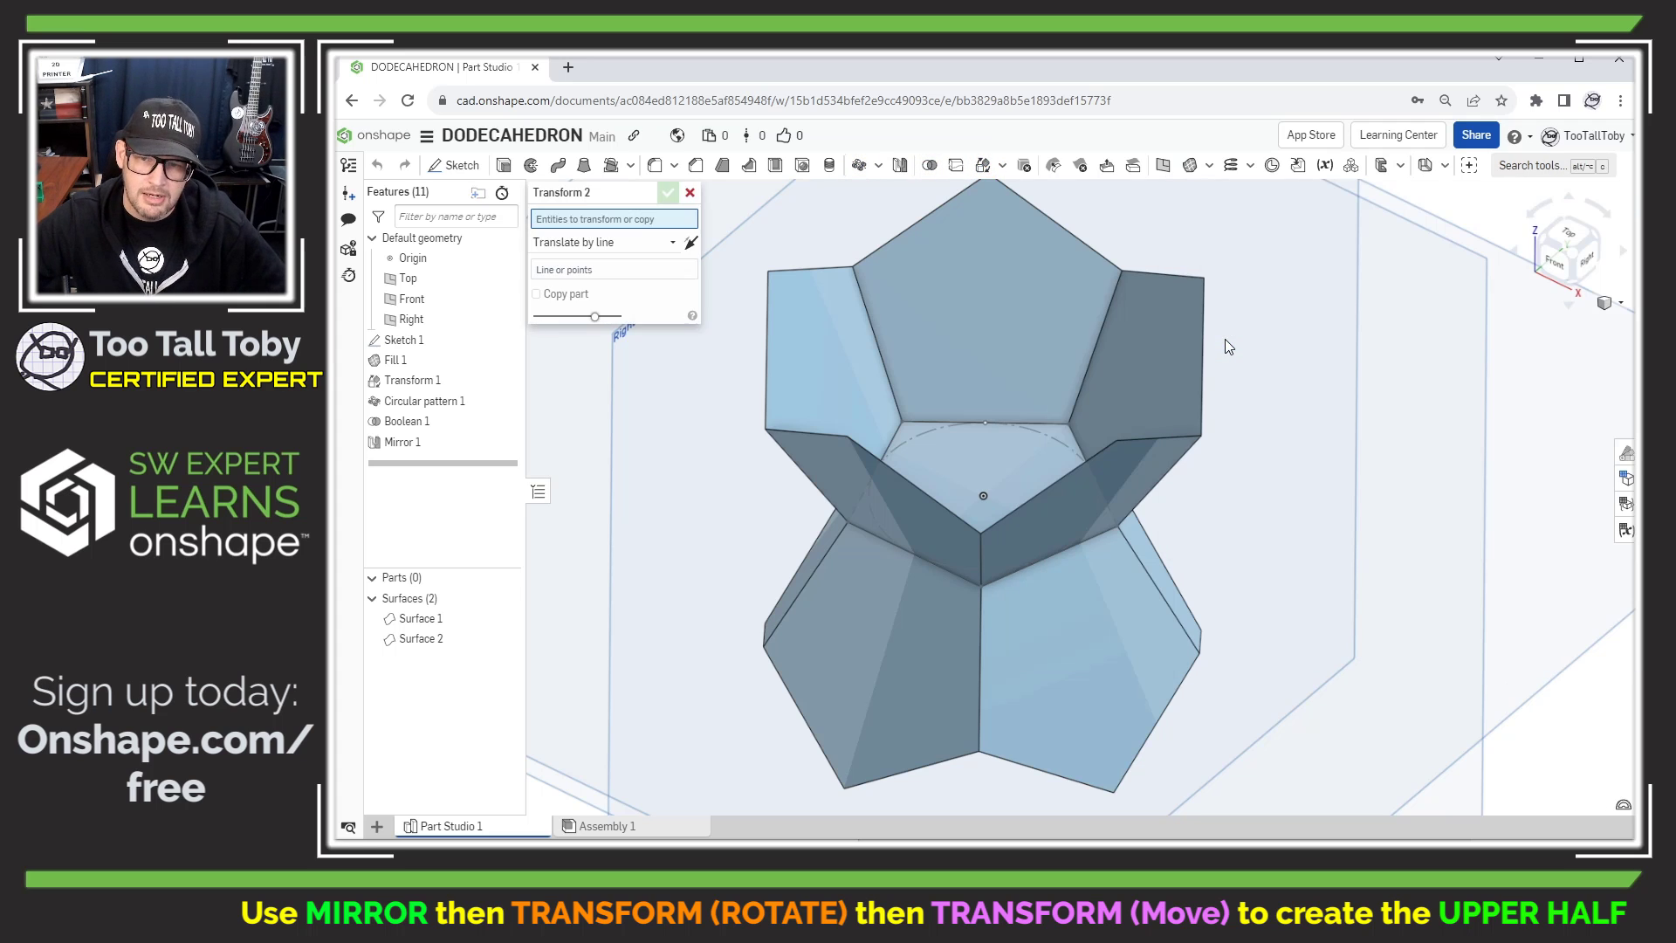
click(836, 626)
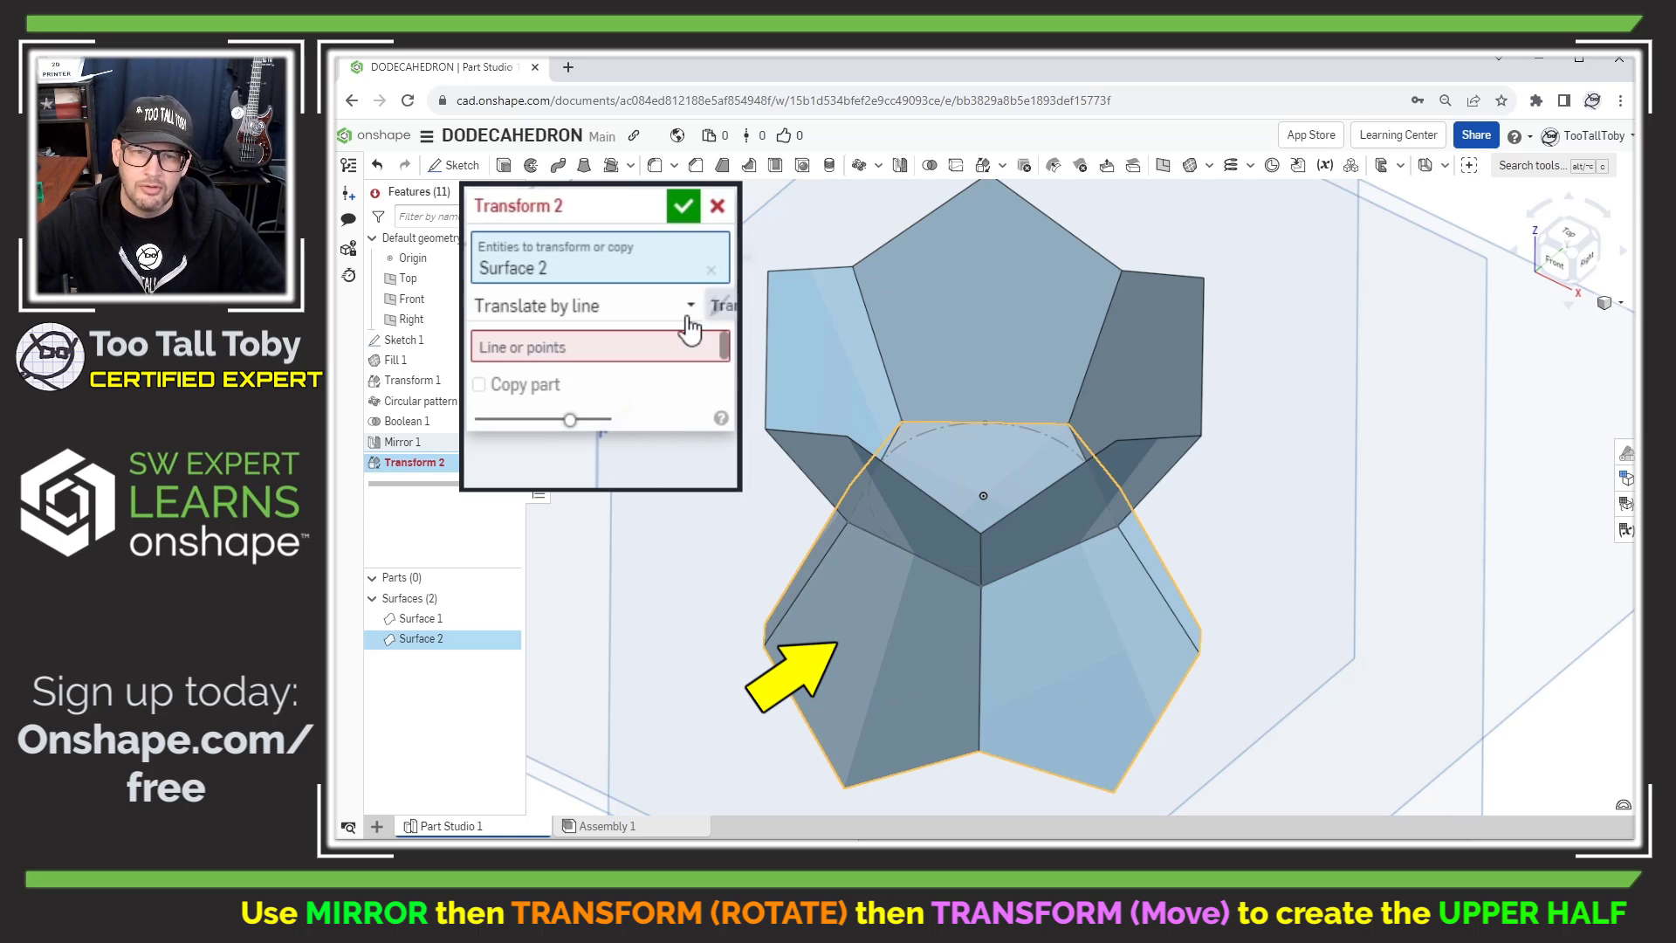
click(691, 308)
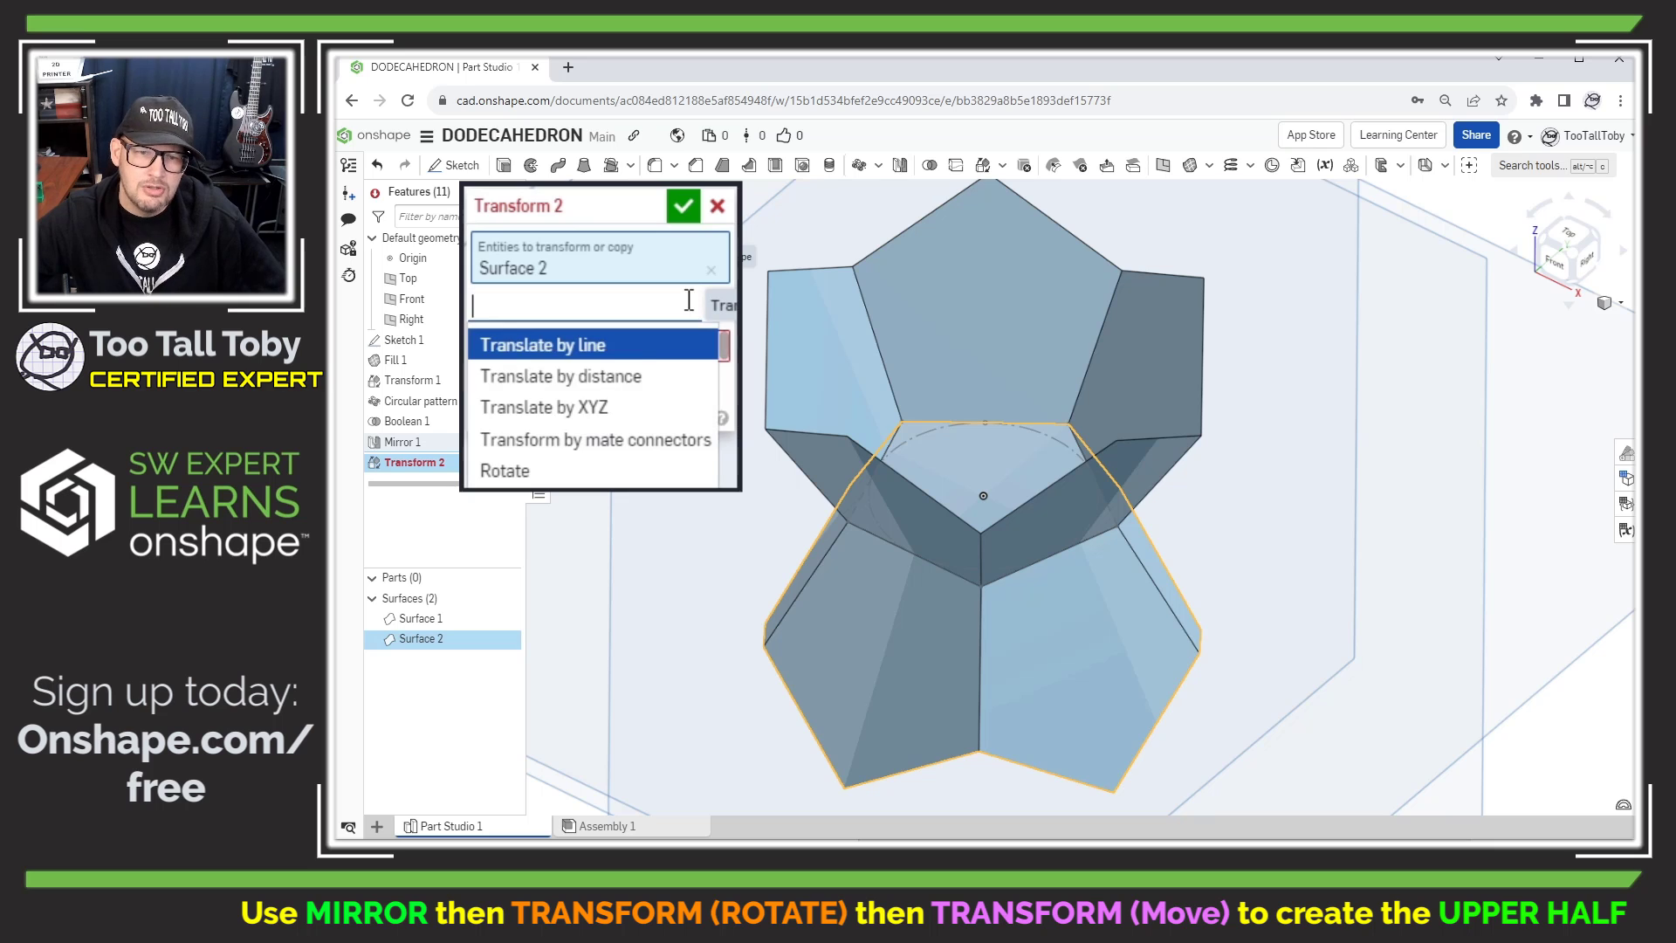
click(545, 476)
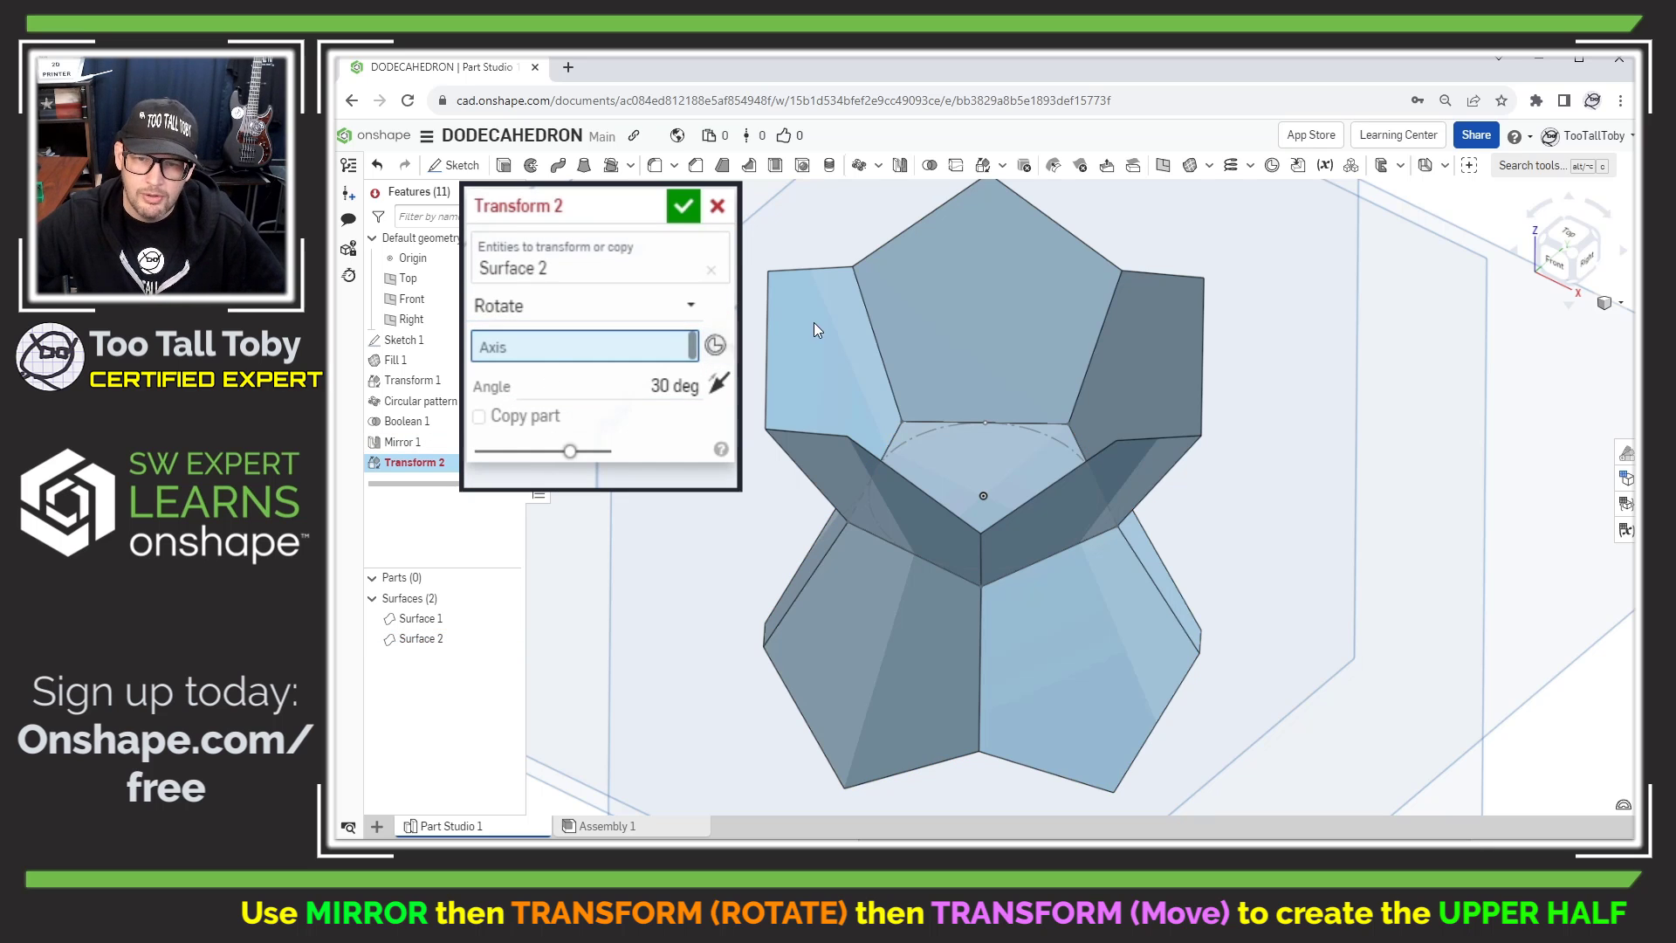
click(918, 435)
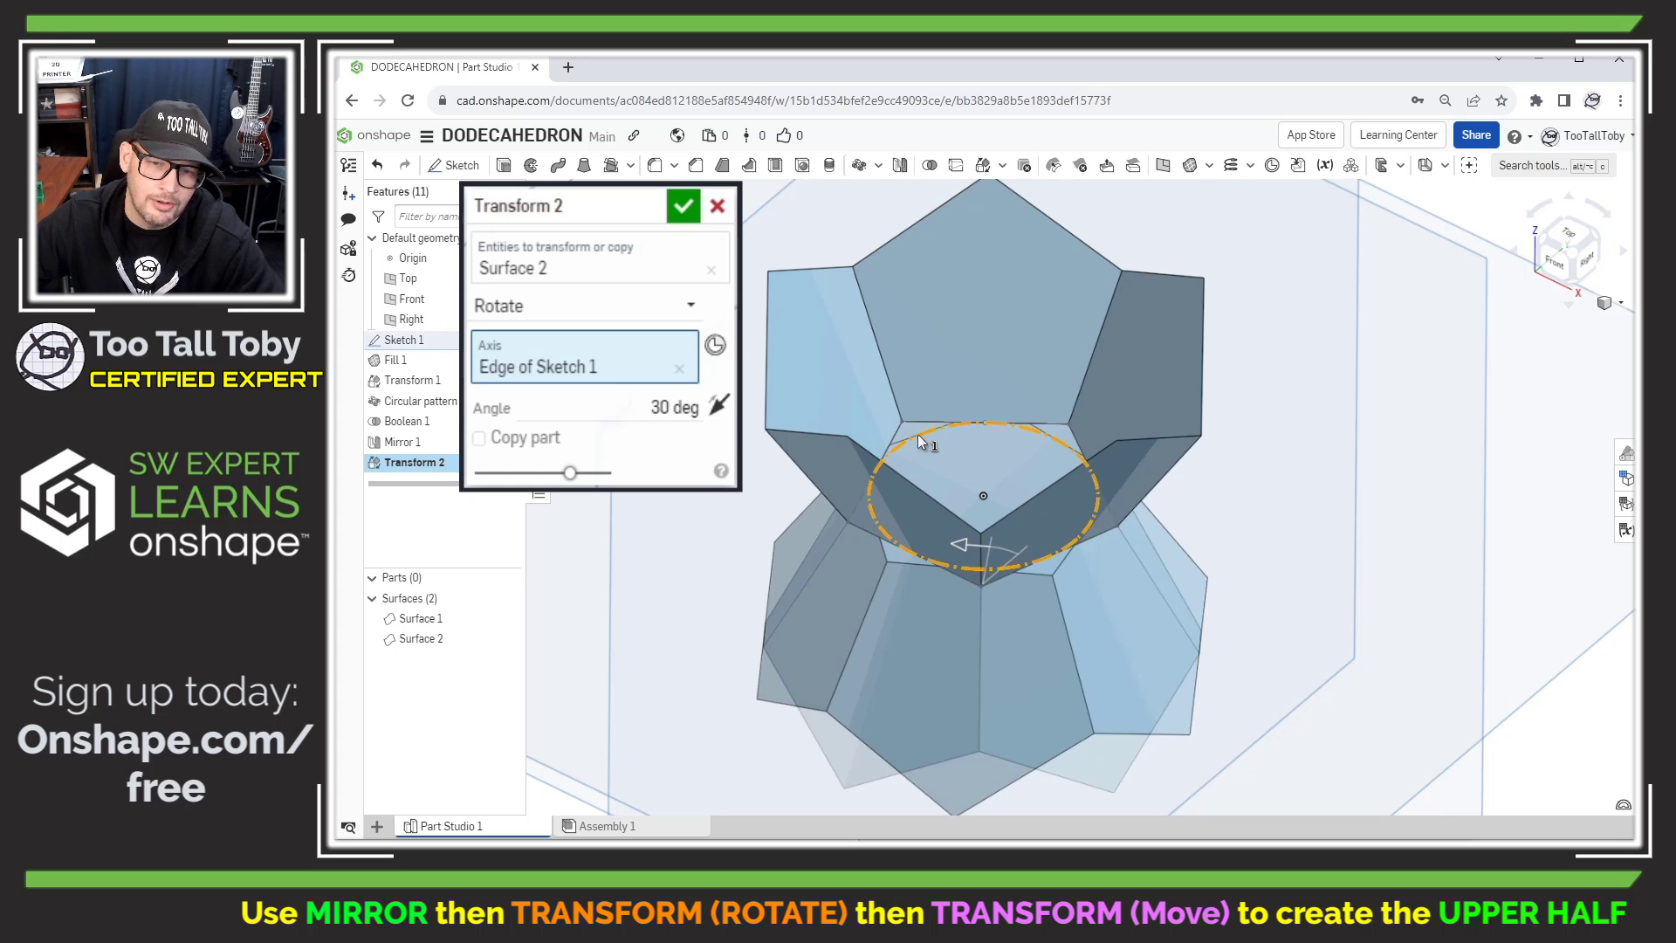
Step: Set the rotation angle to 360/5/2 degrees and finish the transform
click(665, 408)
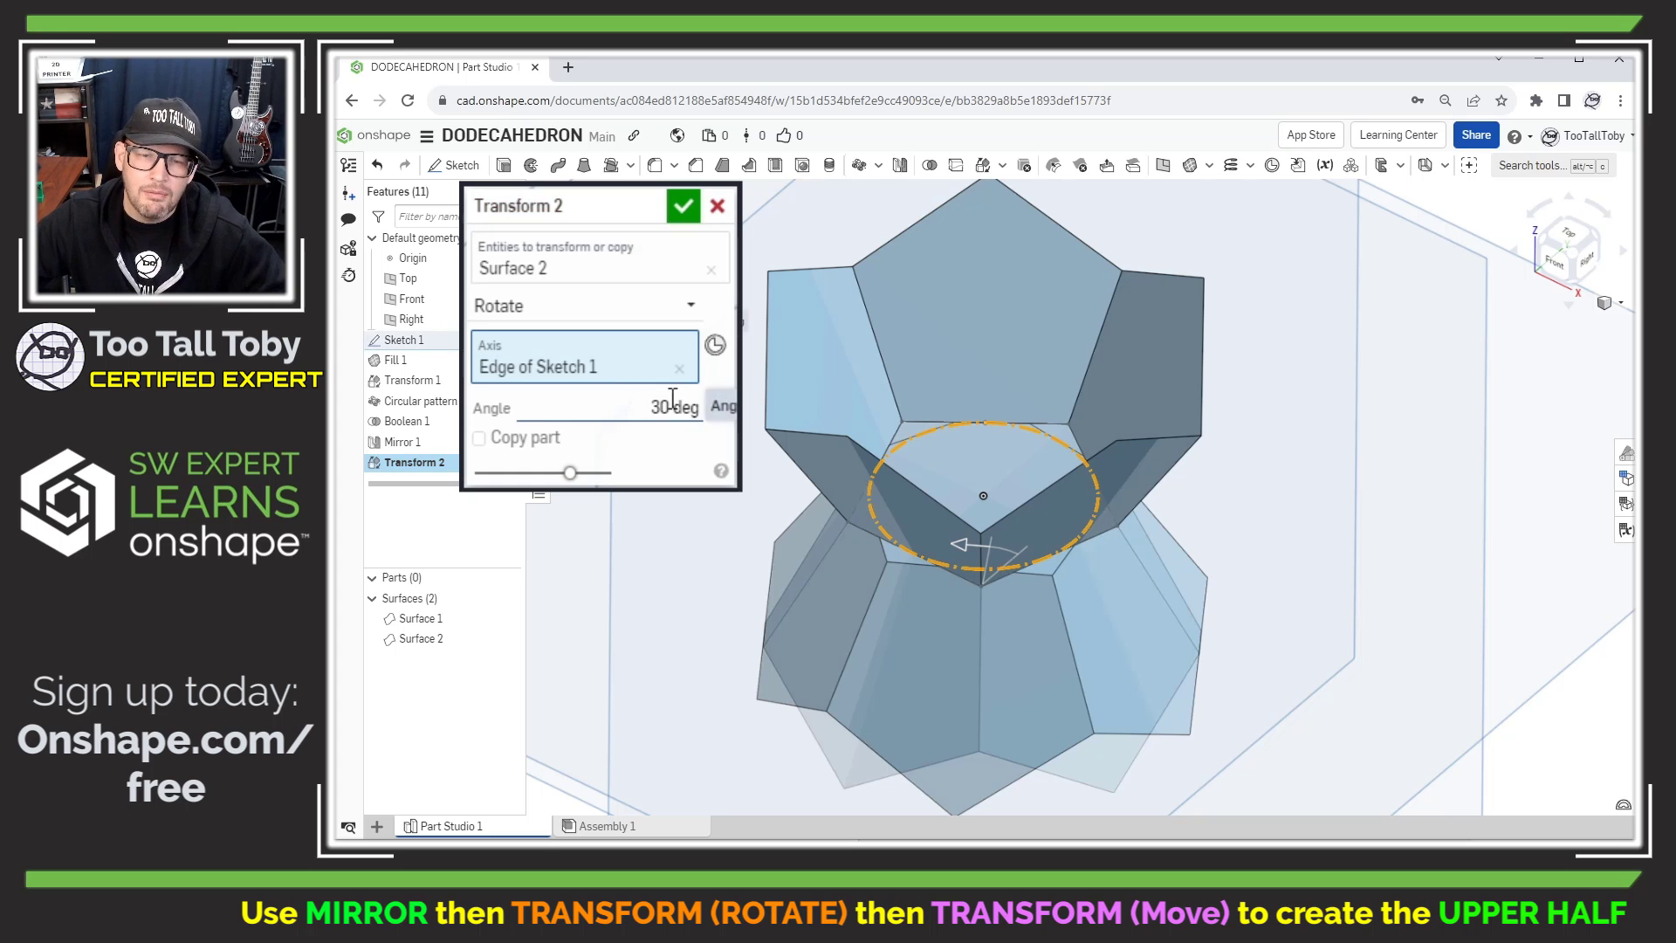
text(3)
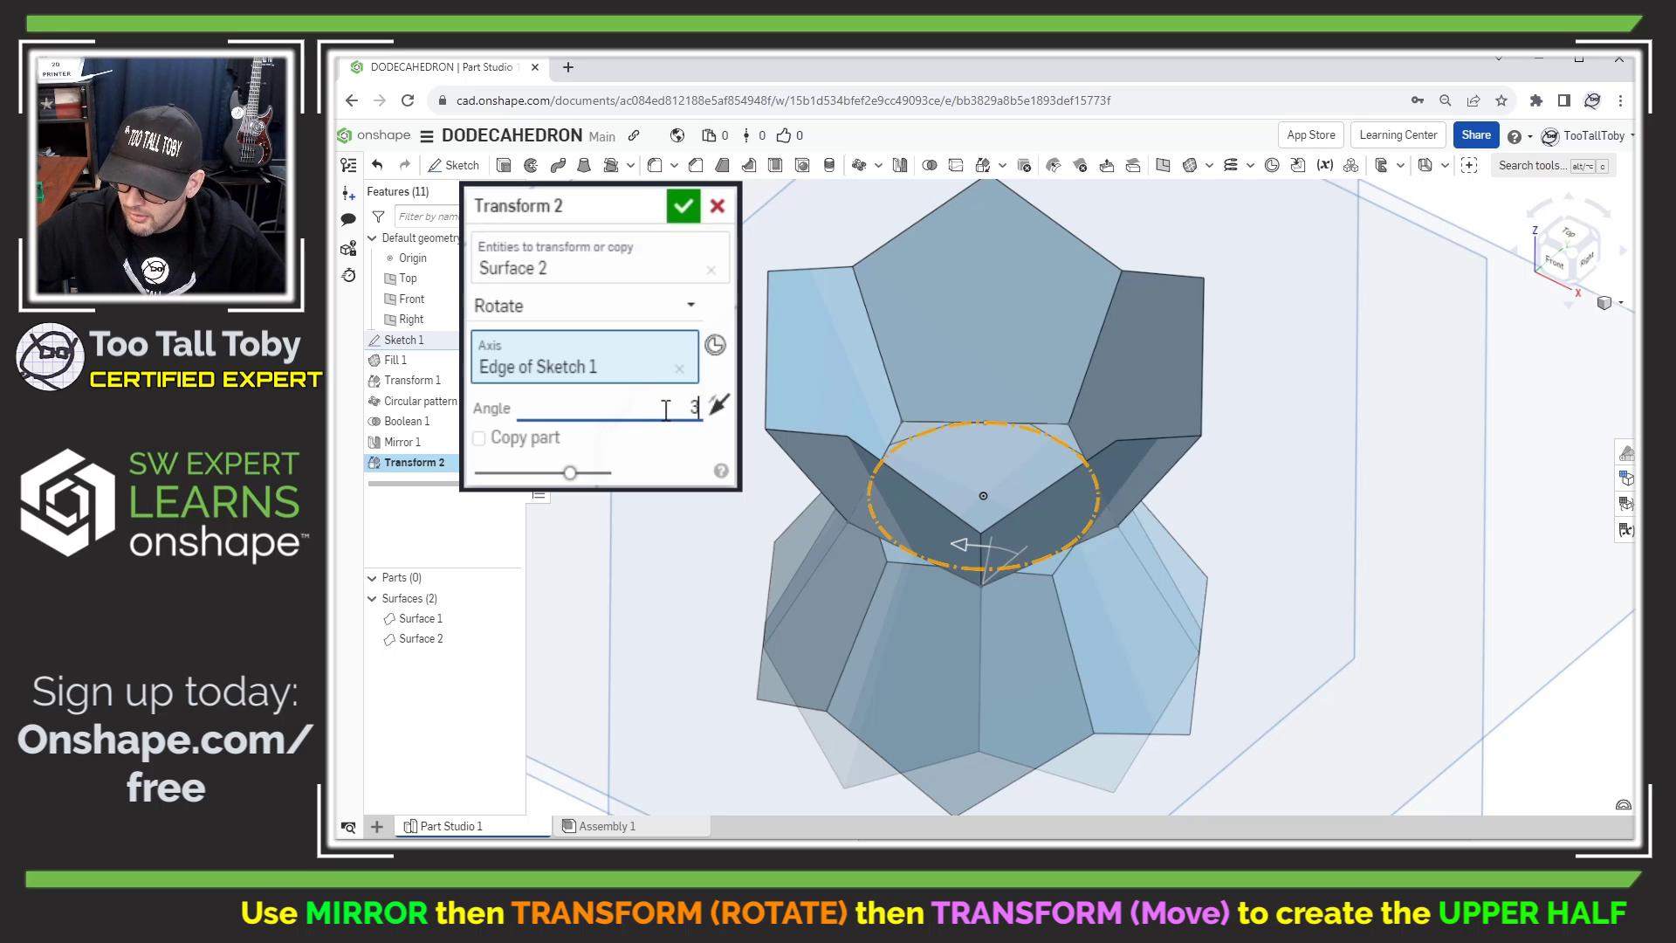
text(60/5)
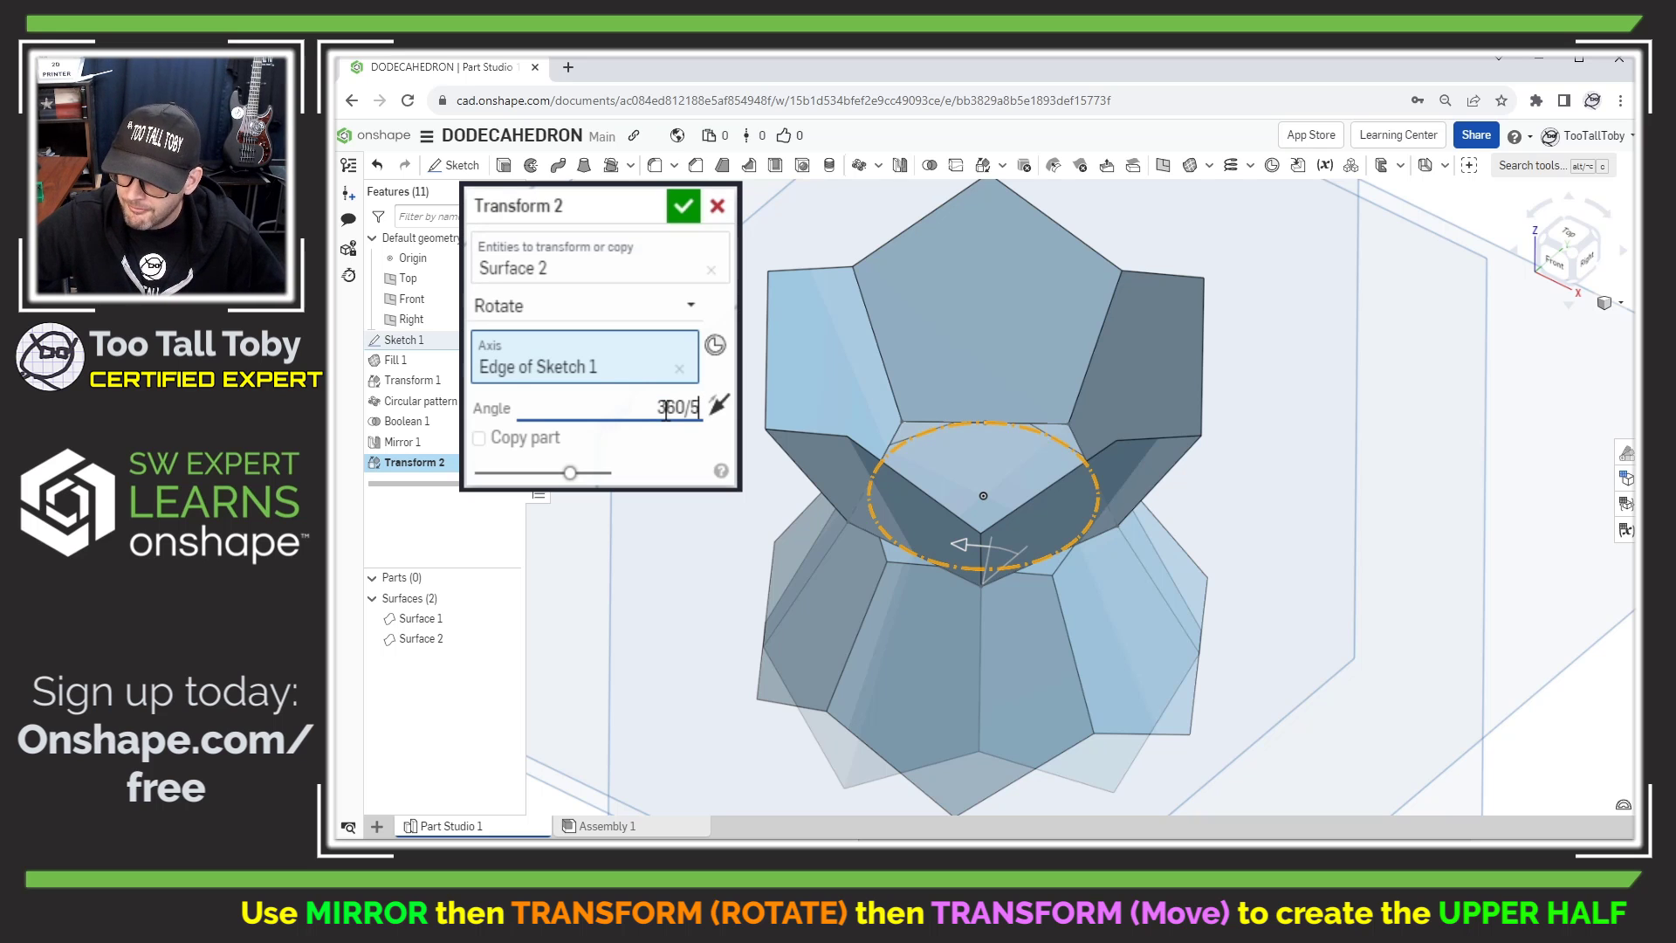
text(/2)
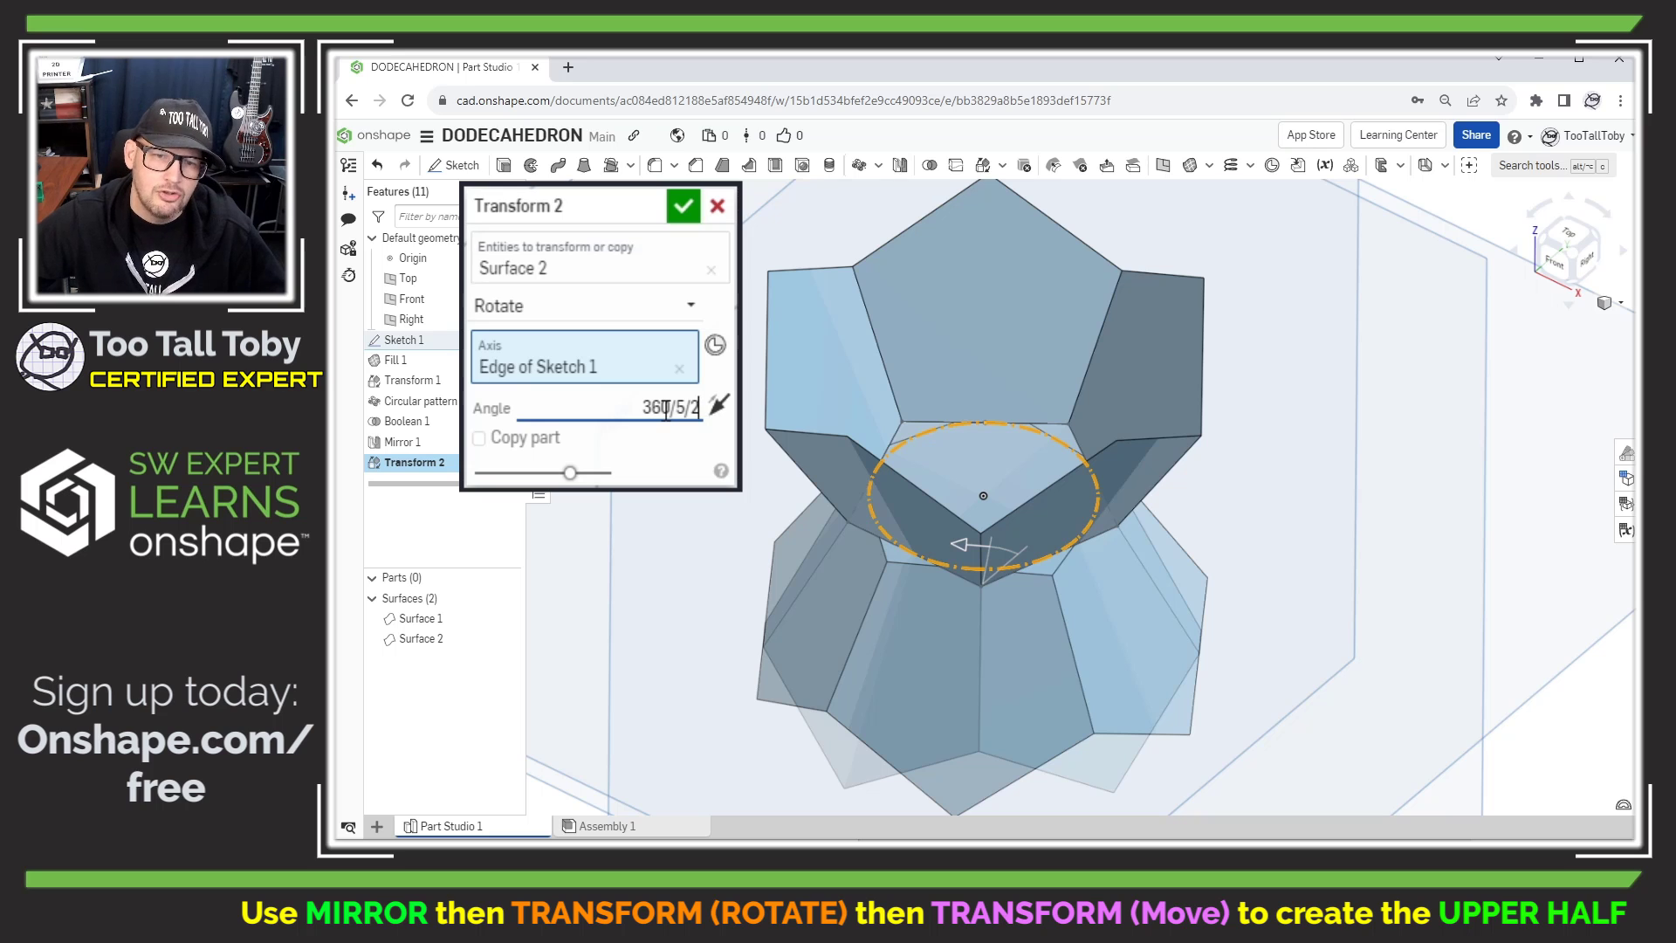
key(Return)
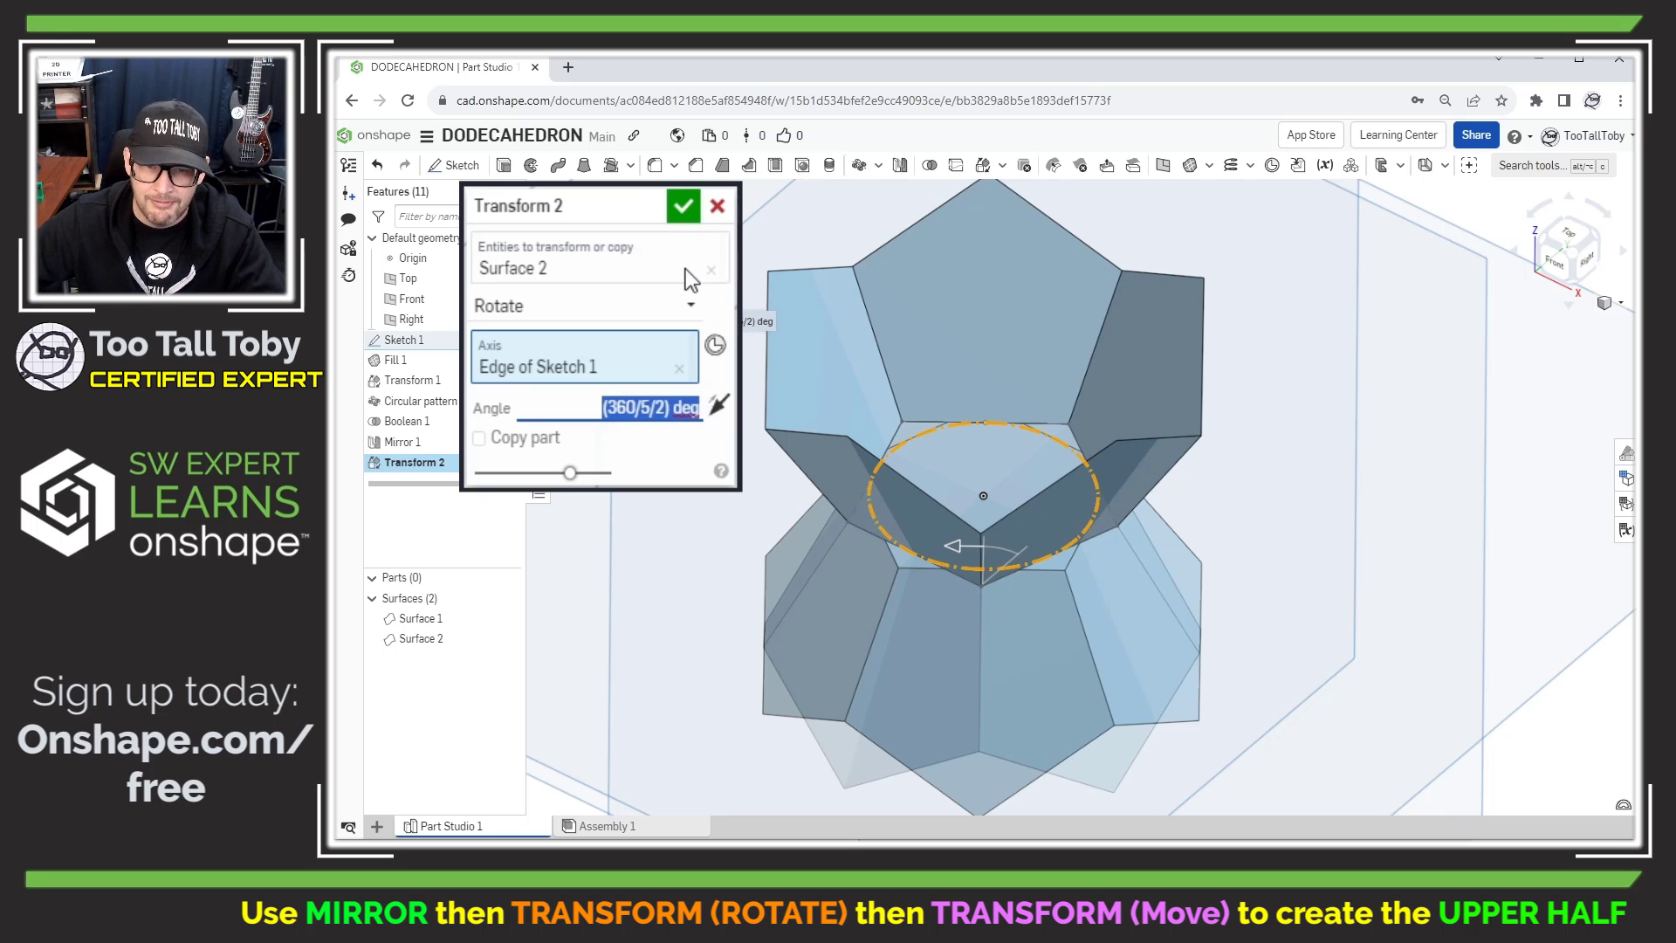
click(686, 208)
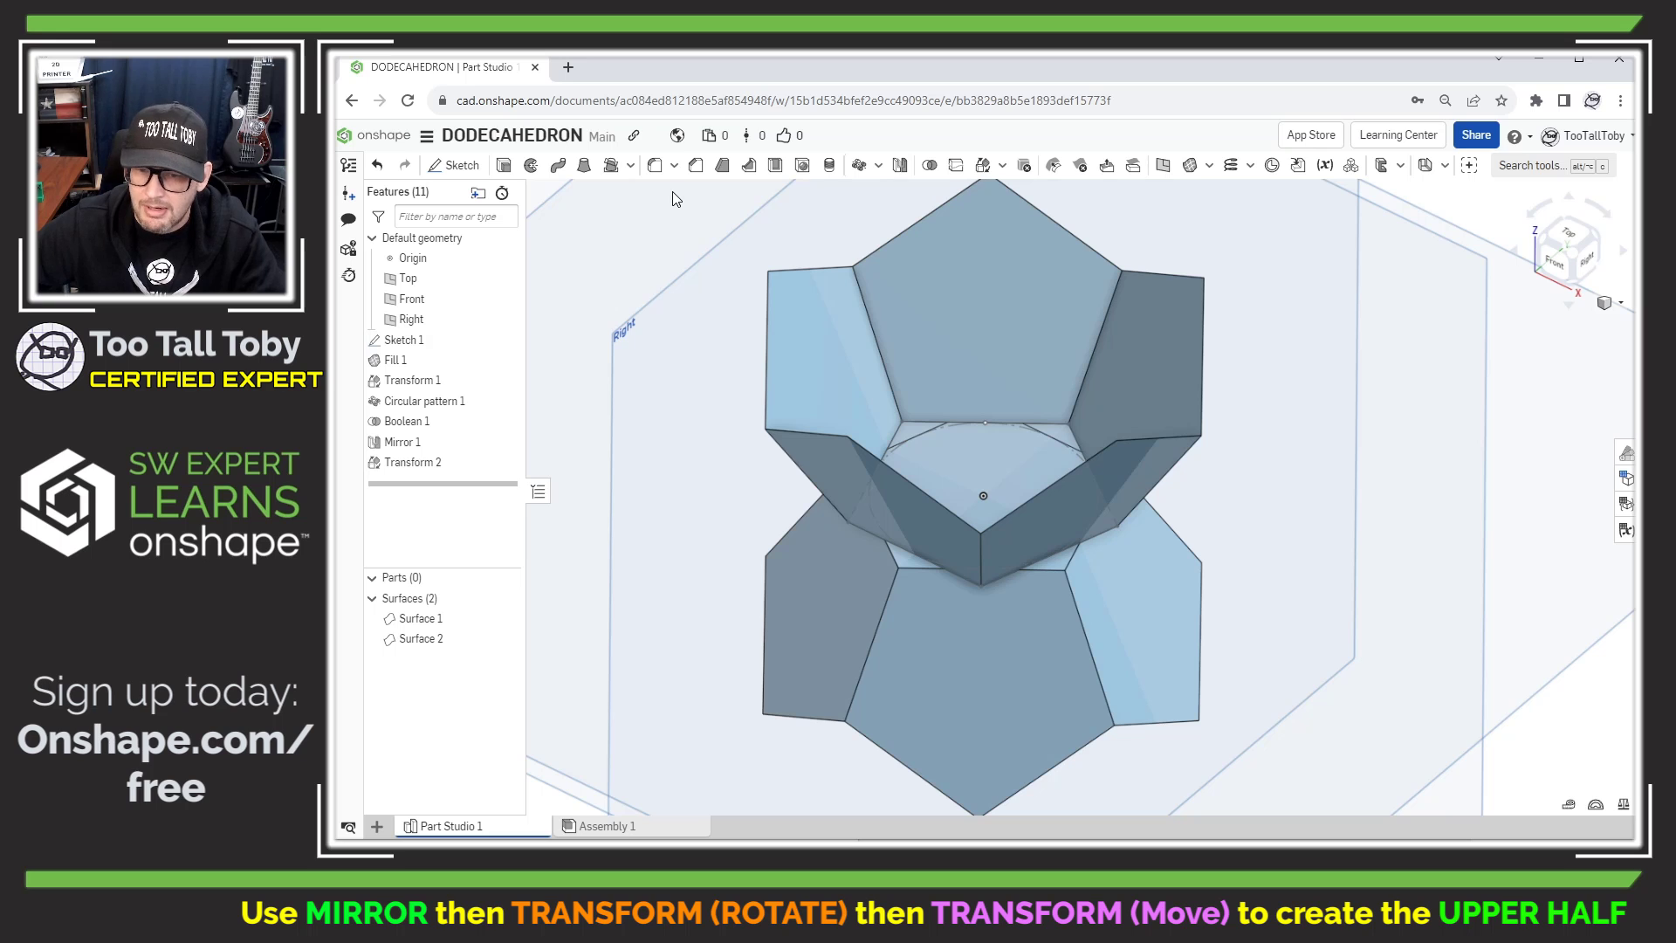
Step: Translate the mirrored half shell by line from one of its lowest rim vertices to the matching notch vertex on the original shell's rim
click(1513, 171)
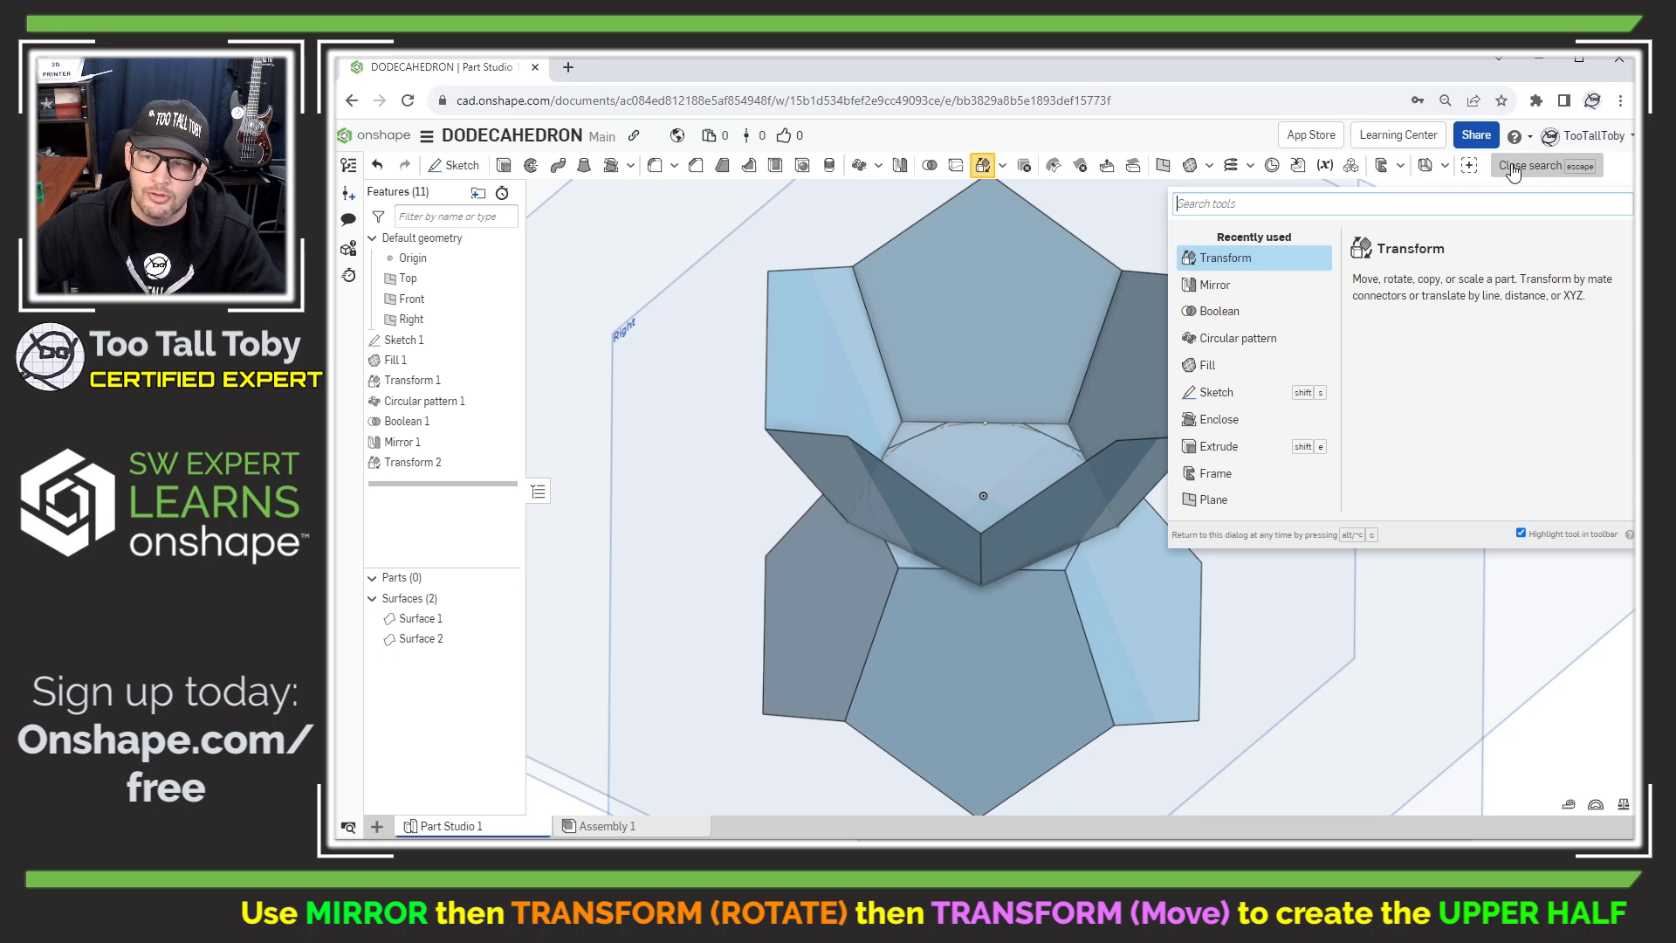
click(1218, 260)
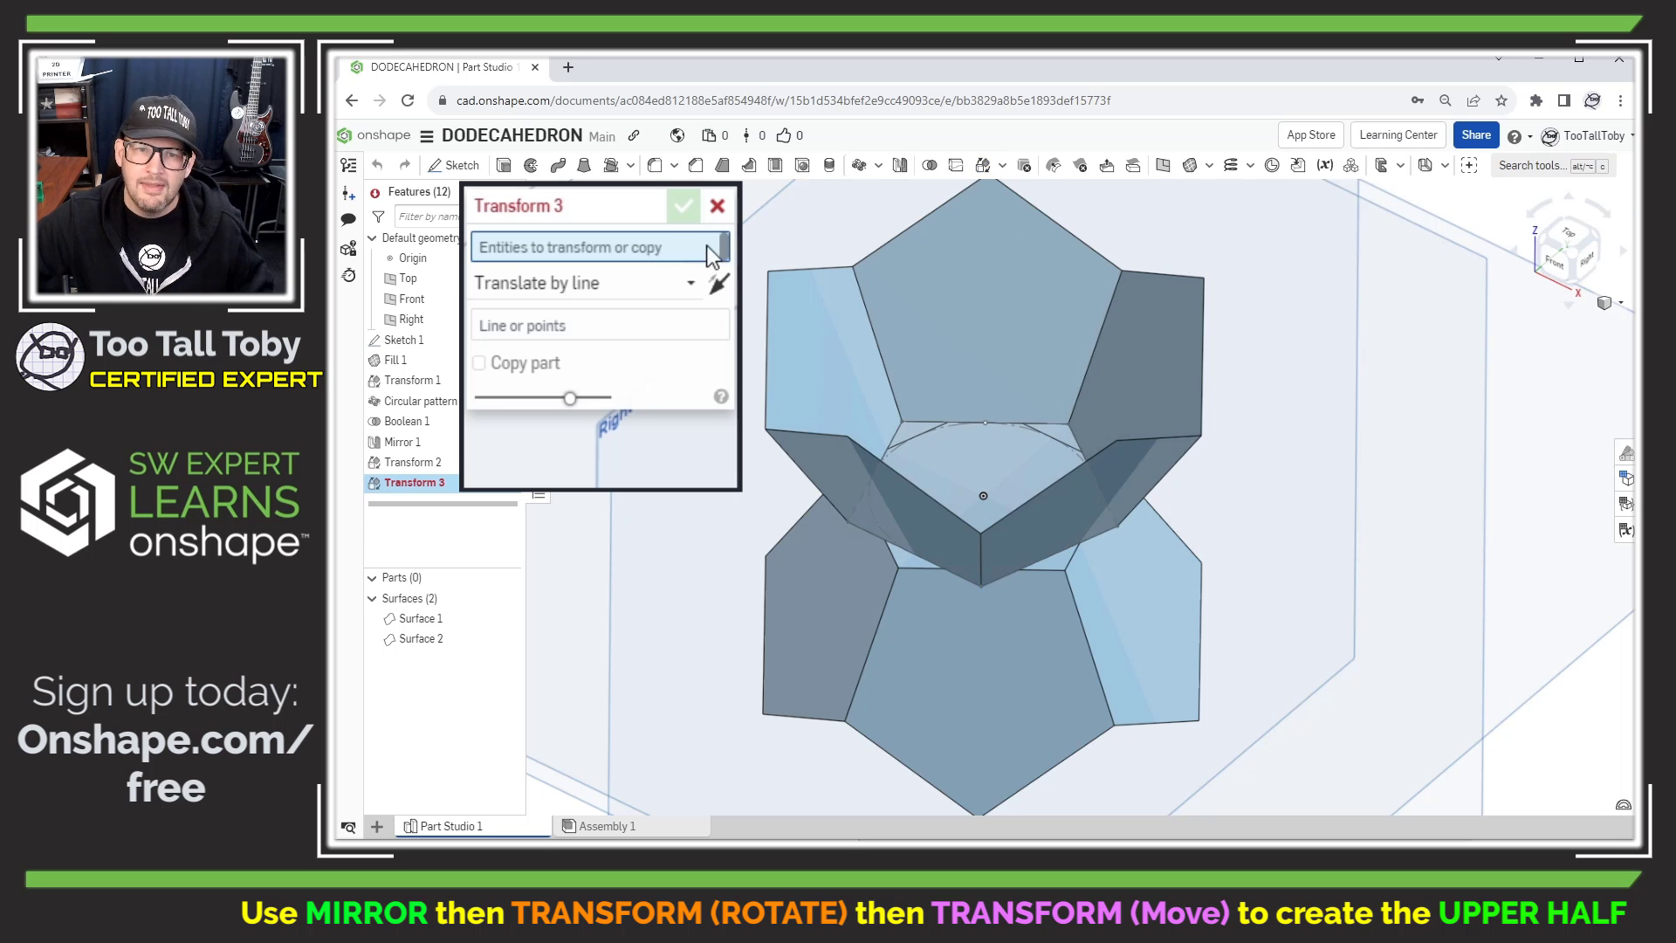
click(945, 630)
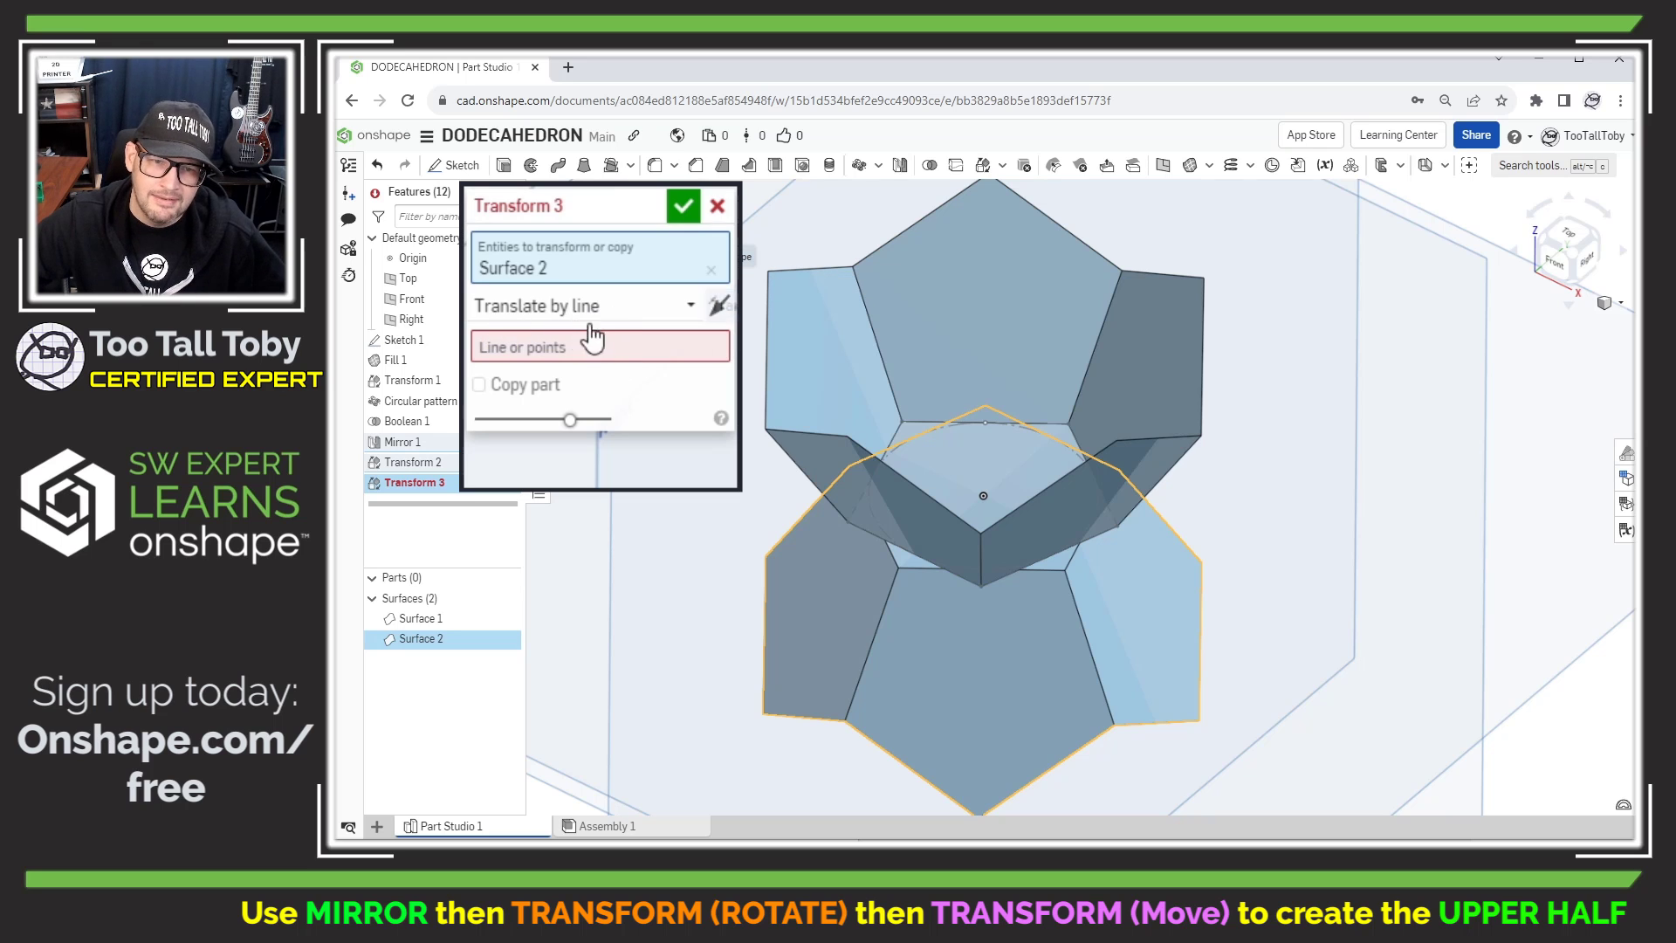
click(565, 353)
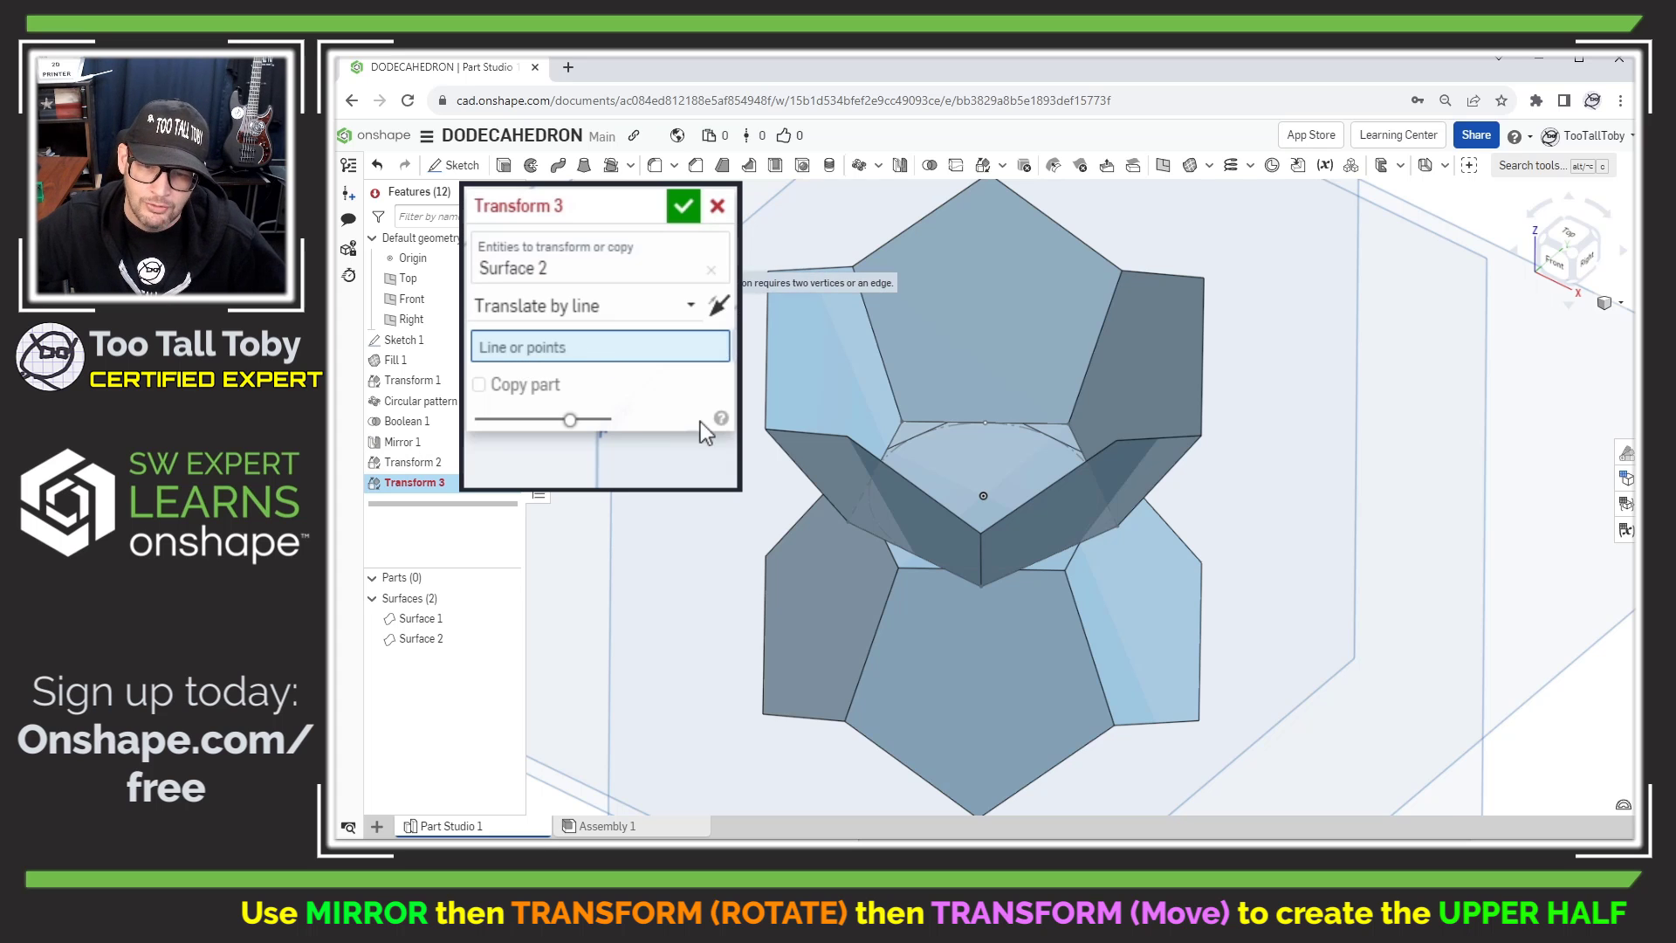
scroll(995, 734, up, 2)
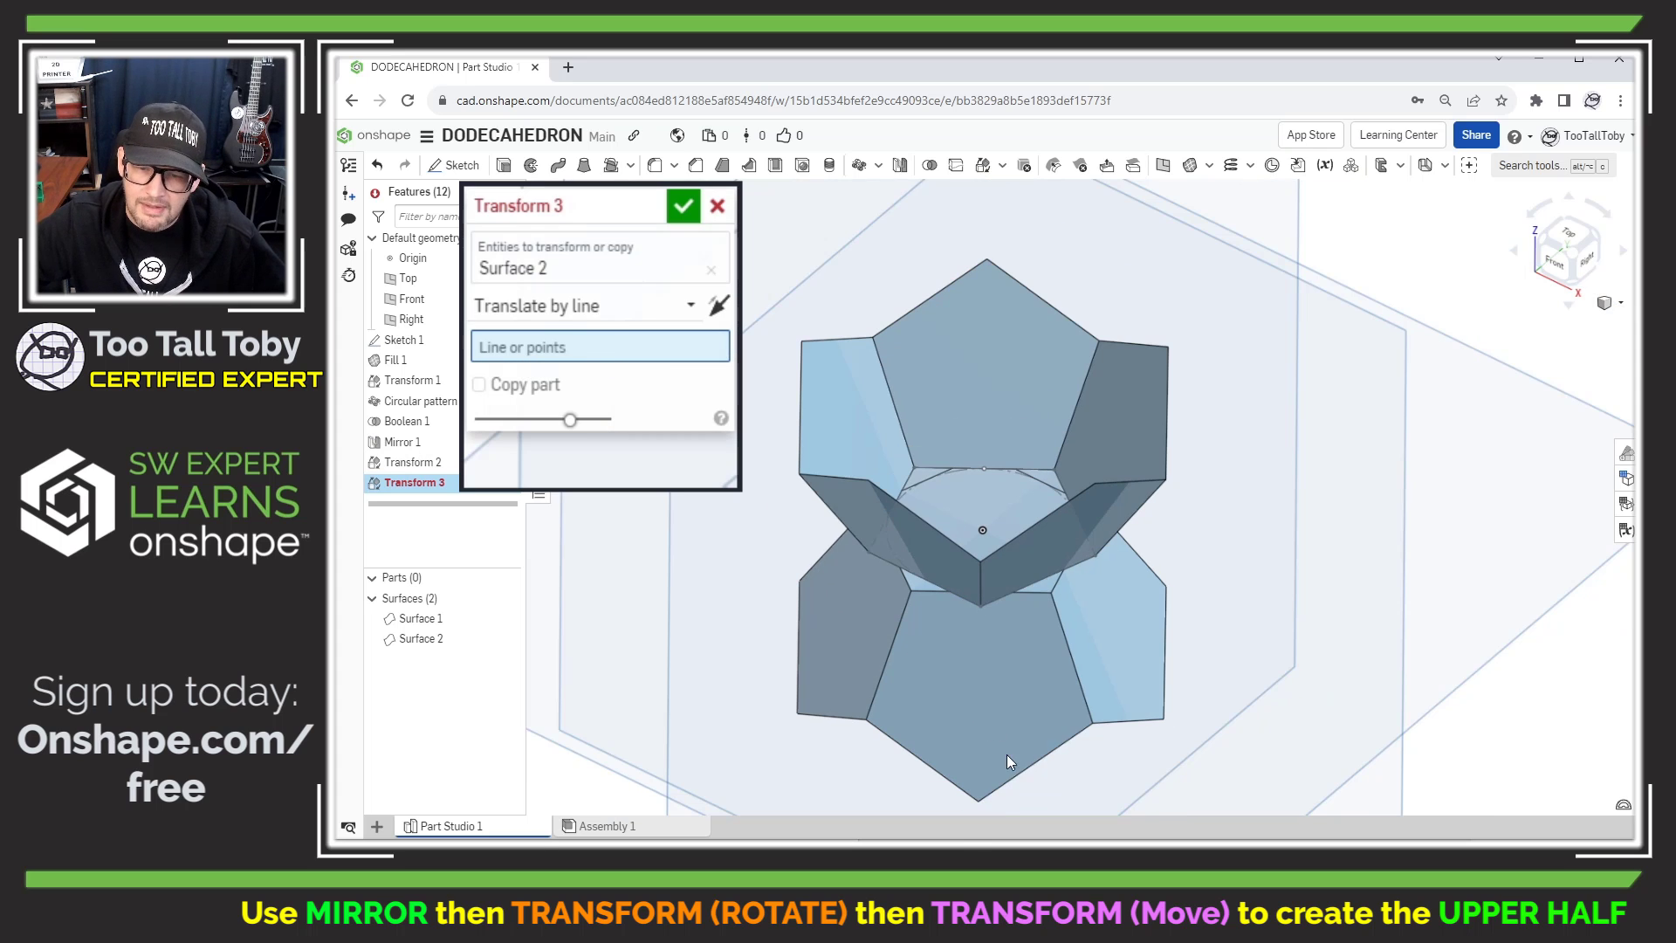
click(980, 802)
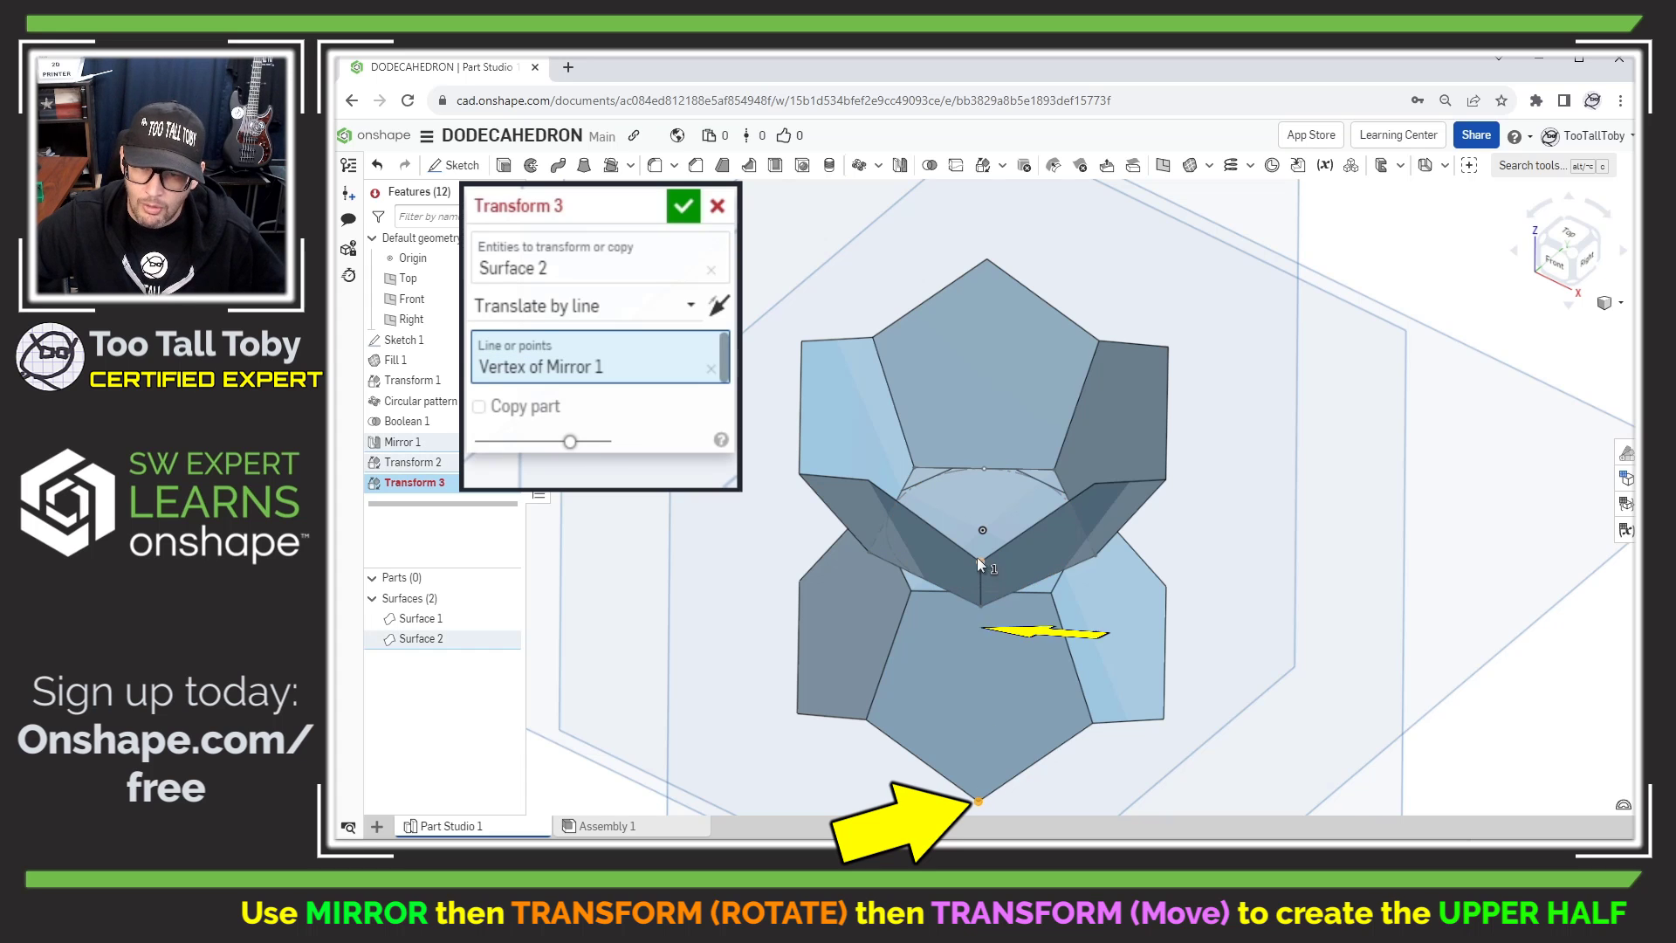
right_drag(981, 679, 930, 643)
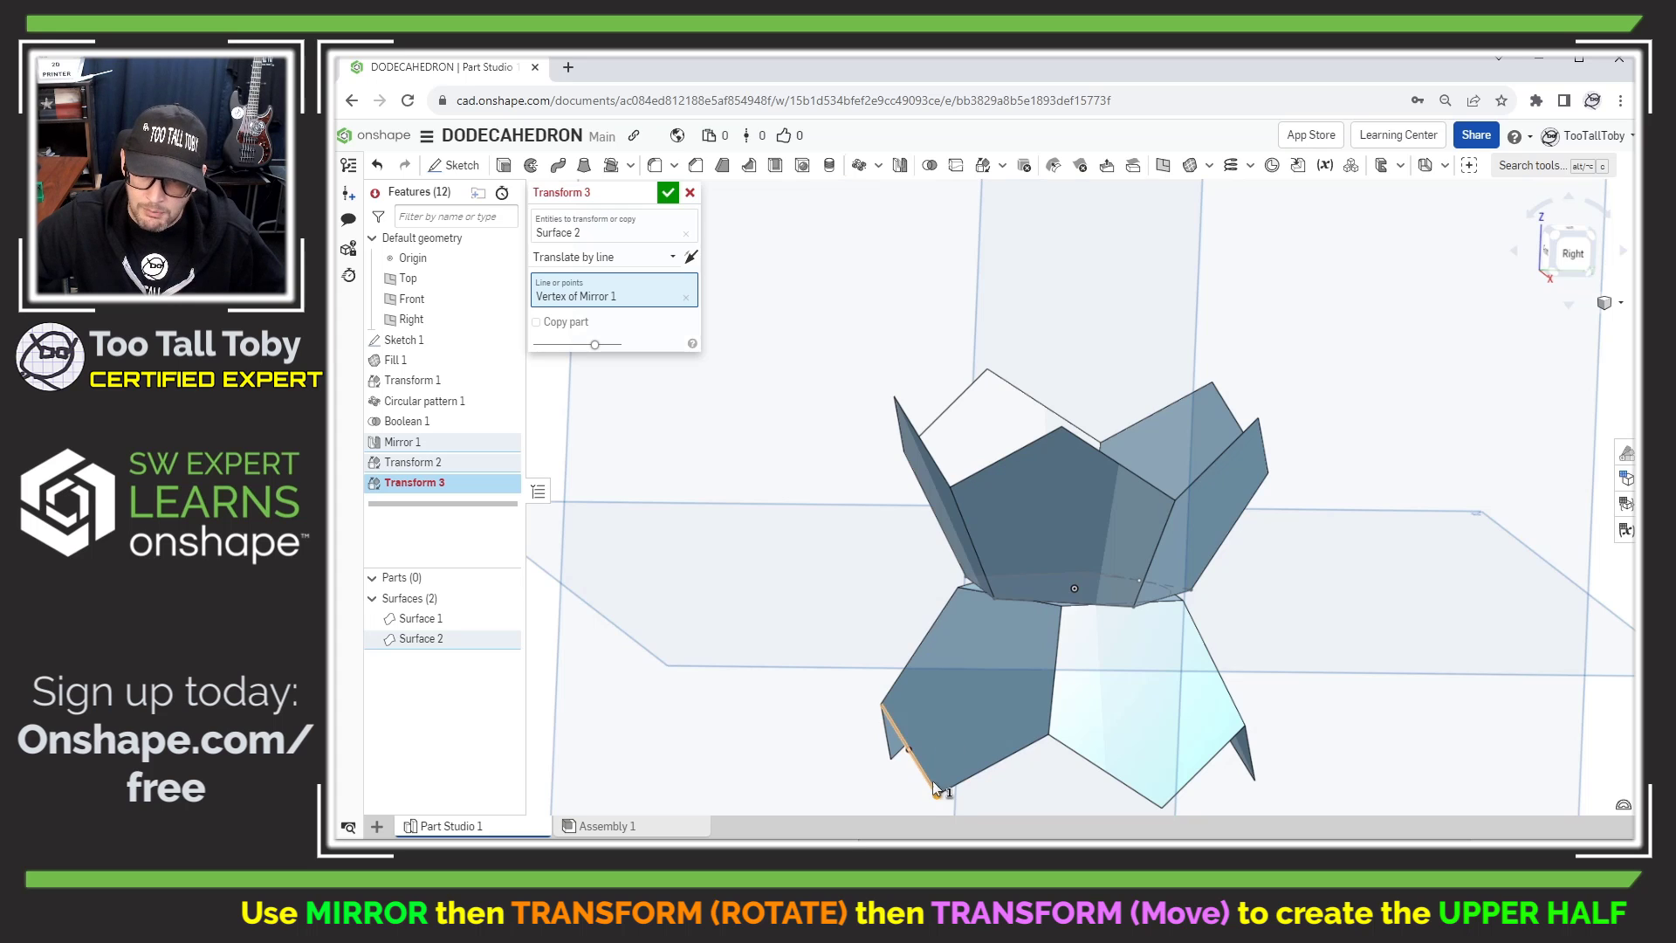
click(949, 487)
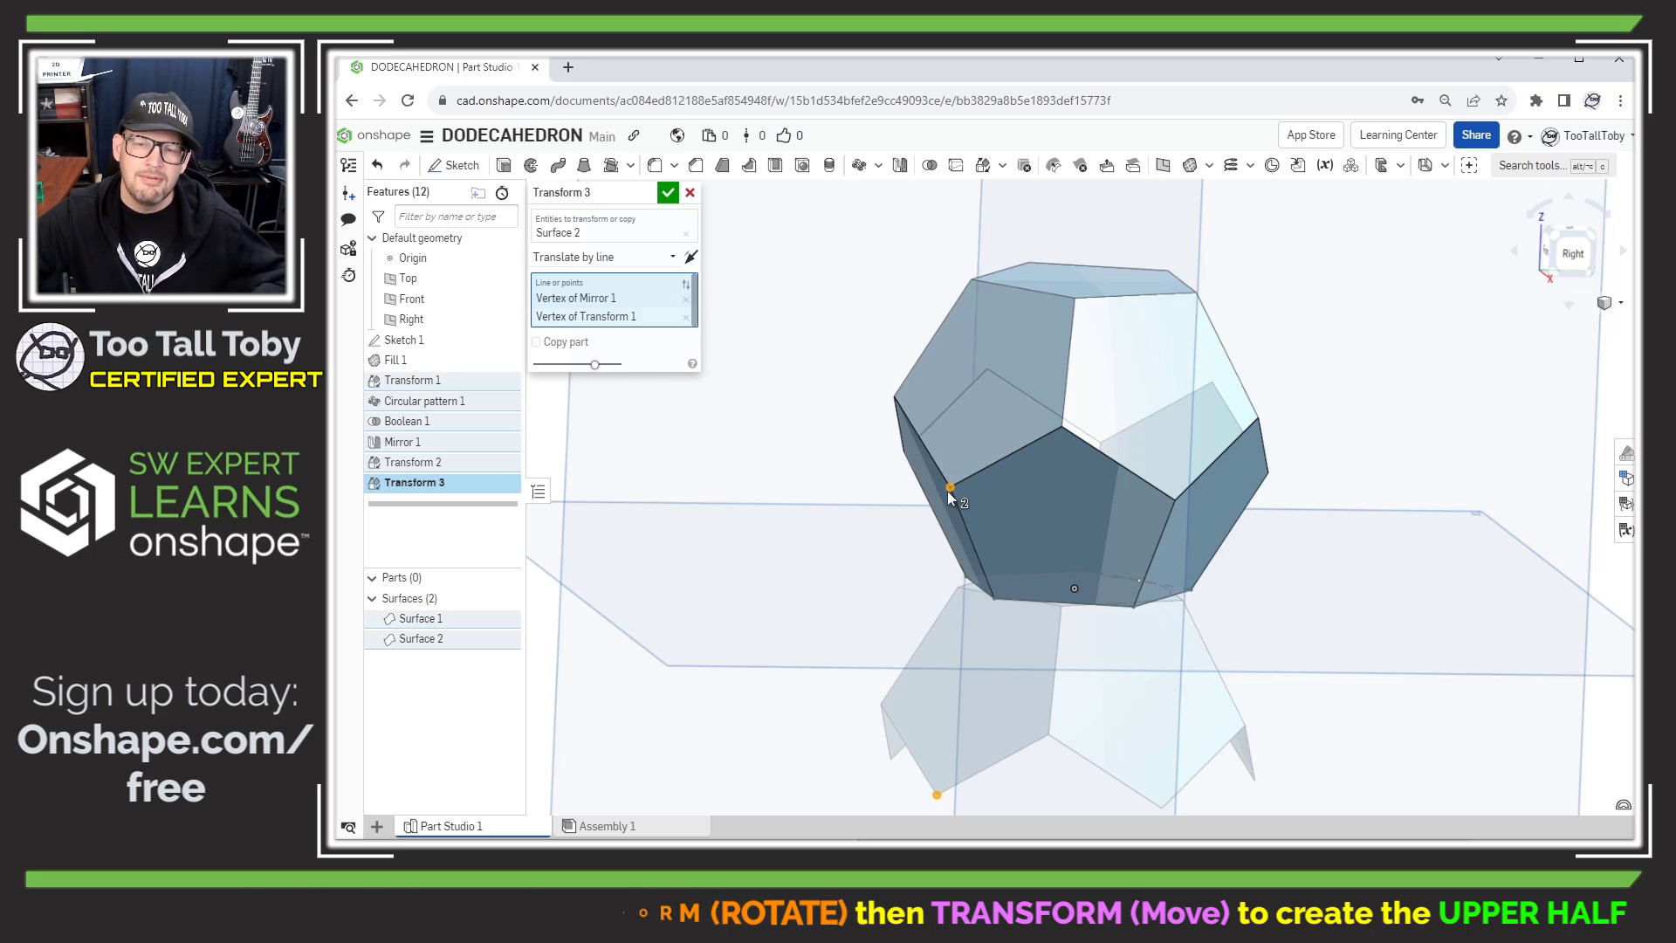
click(667, 193)
Step: Inspect the dodecahedron's interior with a section view based on the Top plane, offset about 20.8 mm, and close the section without keeping it
right_drag(873, 366, 1310, 480)
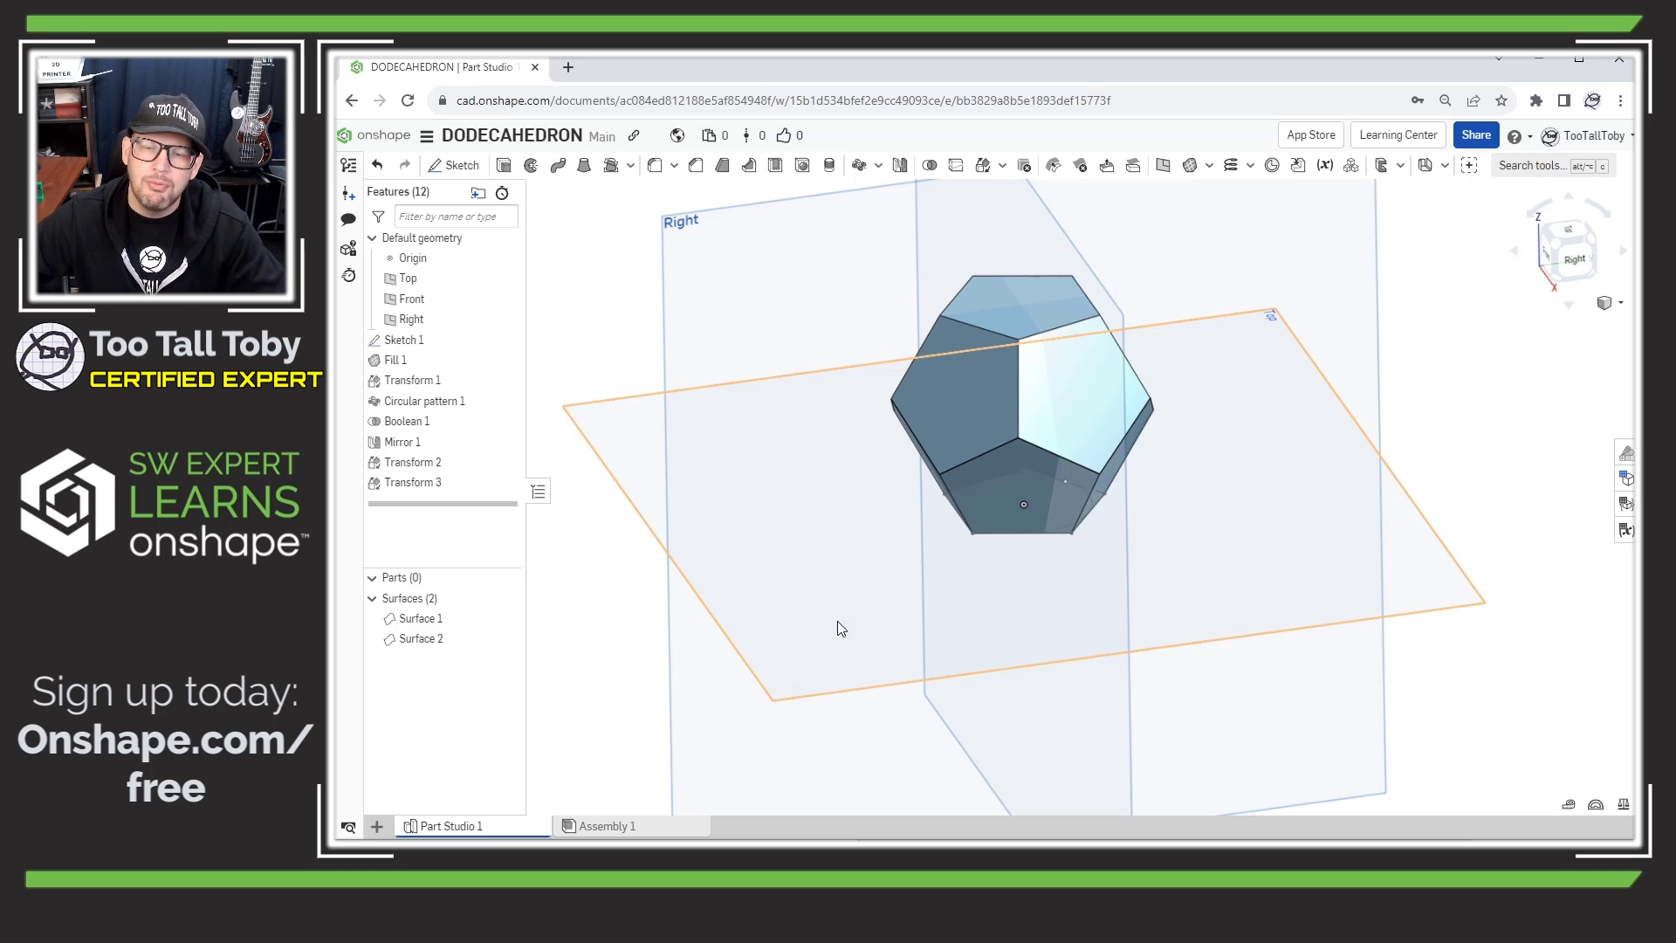
right_click(609, 471)
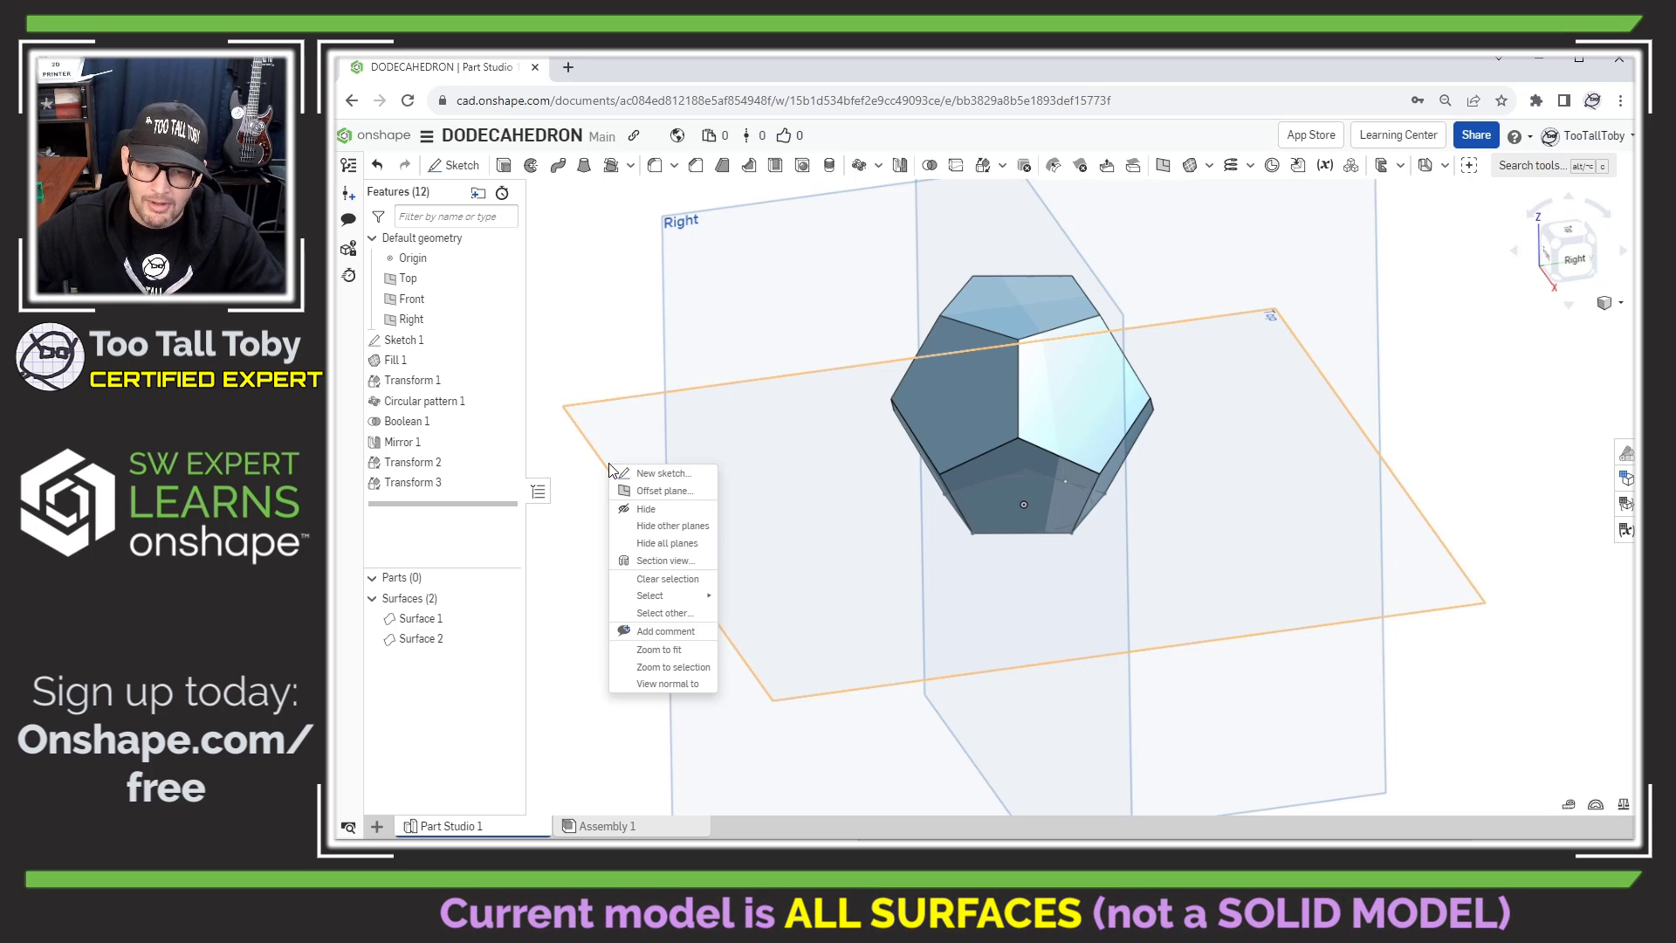
click(664, 560)
drag(1021, 449, 1021, 334)
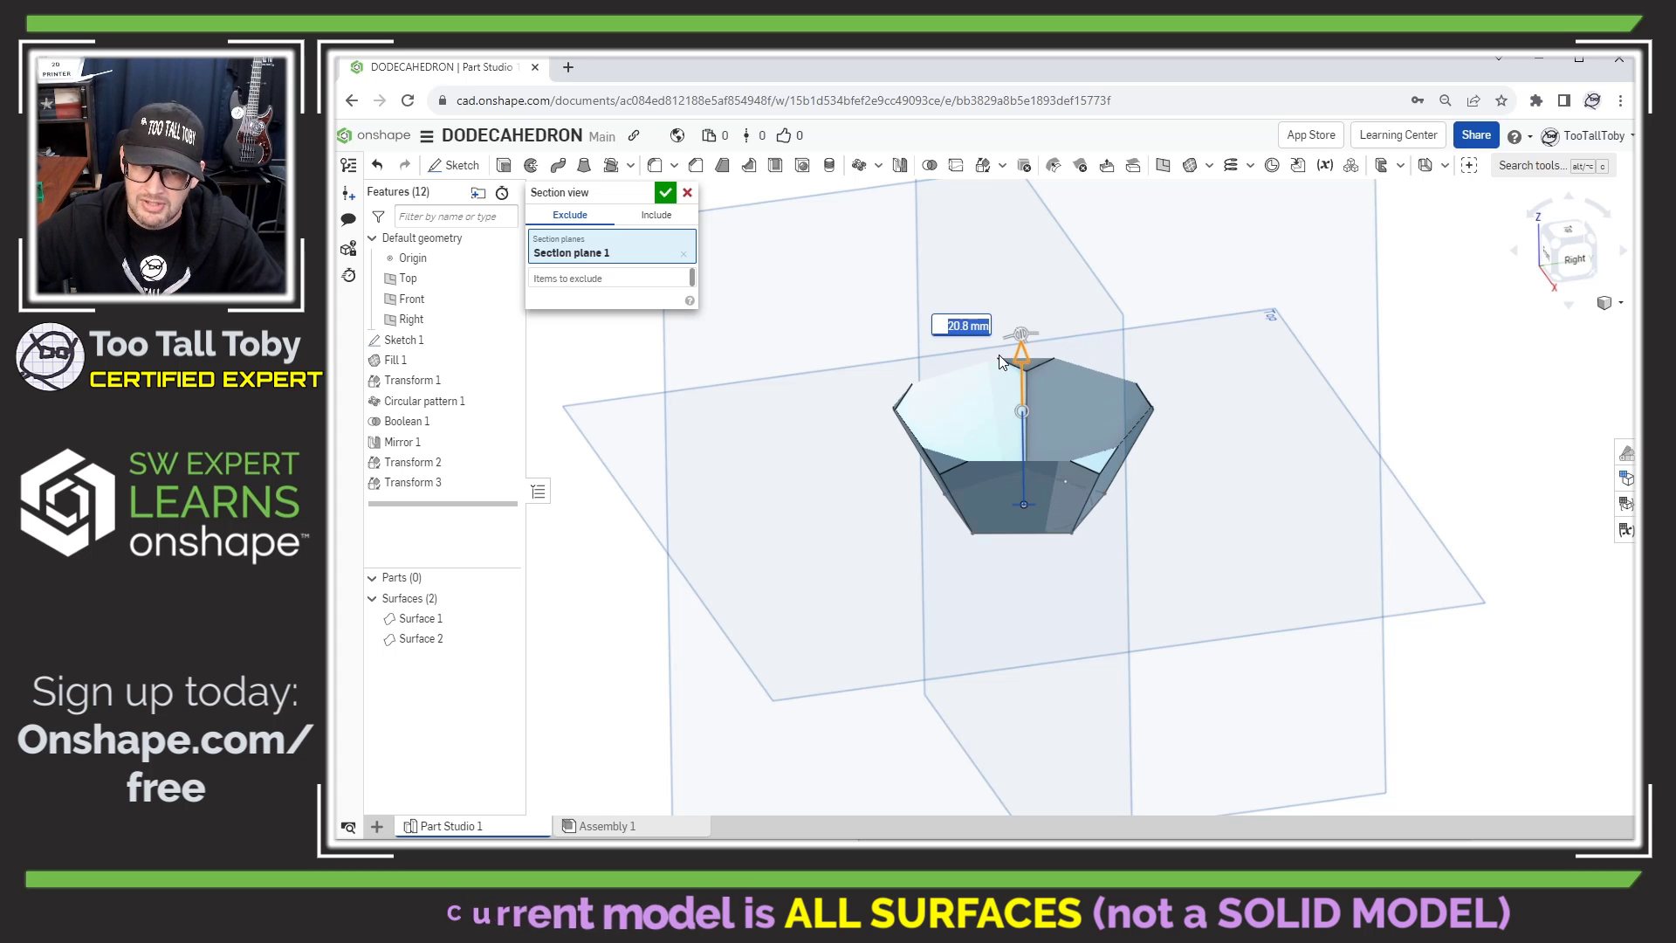
click(688, 194)
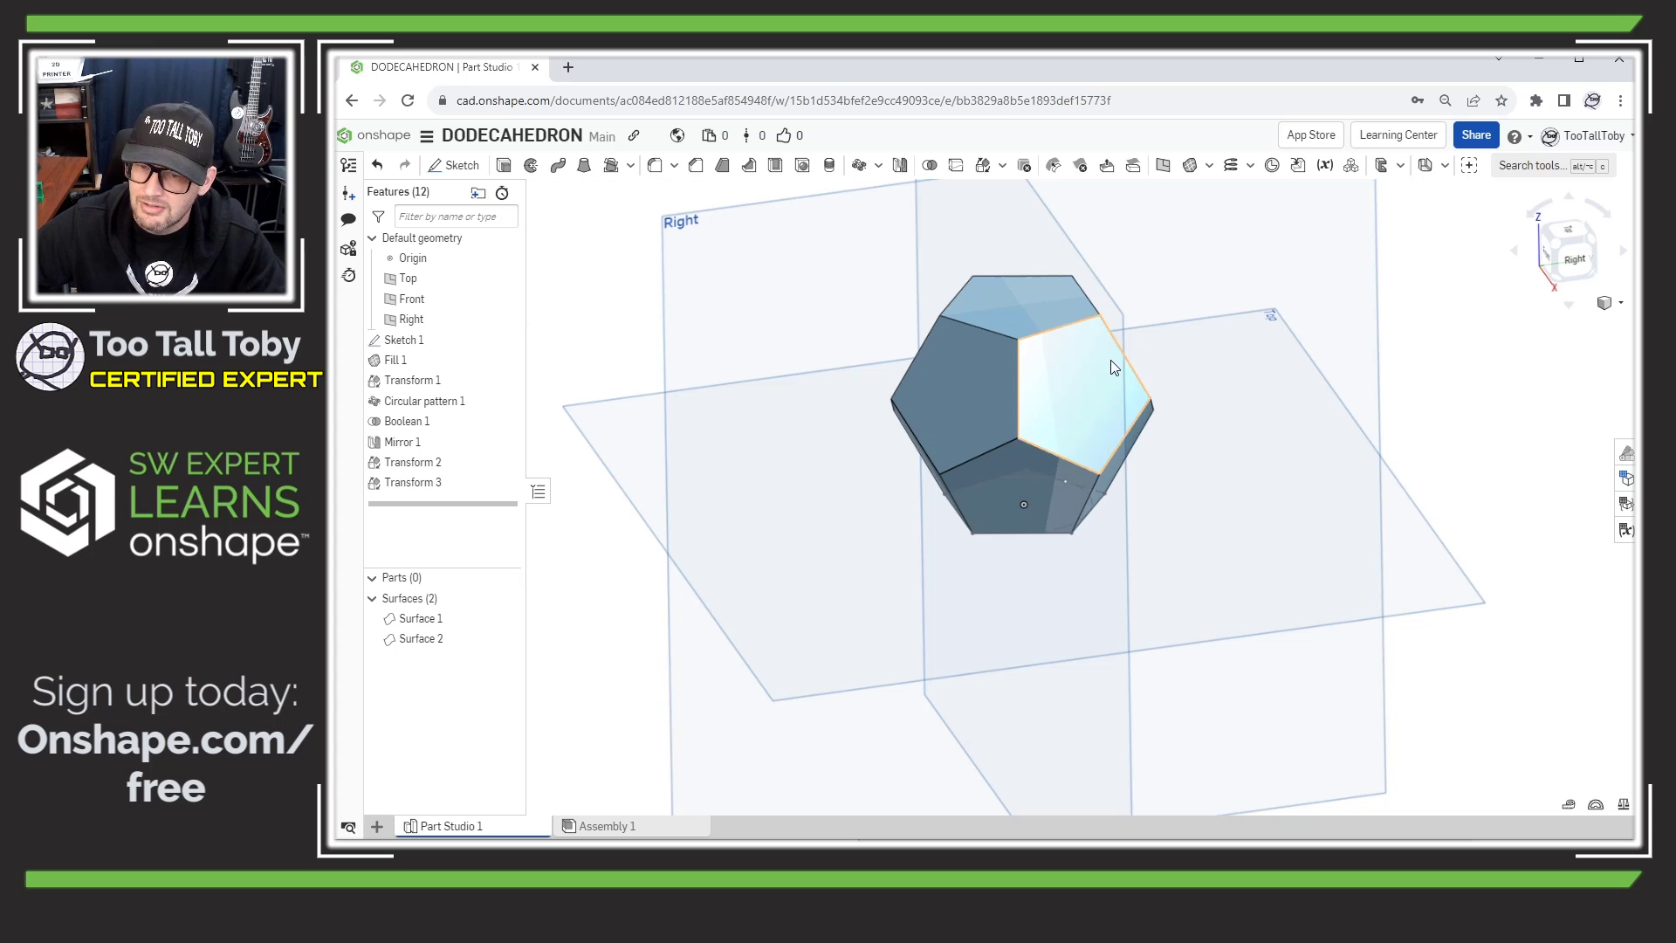
Step: Find and start the Enclose command
click(1475, 220)
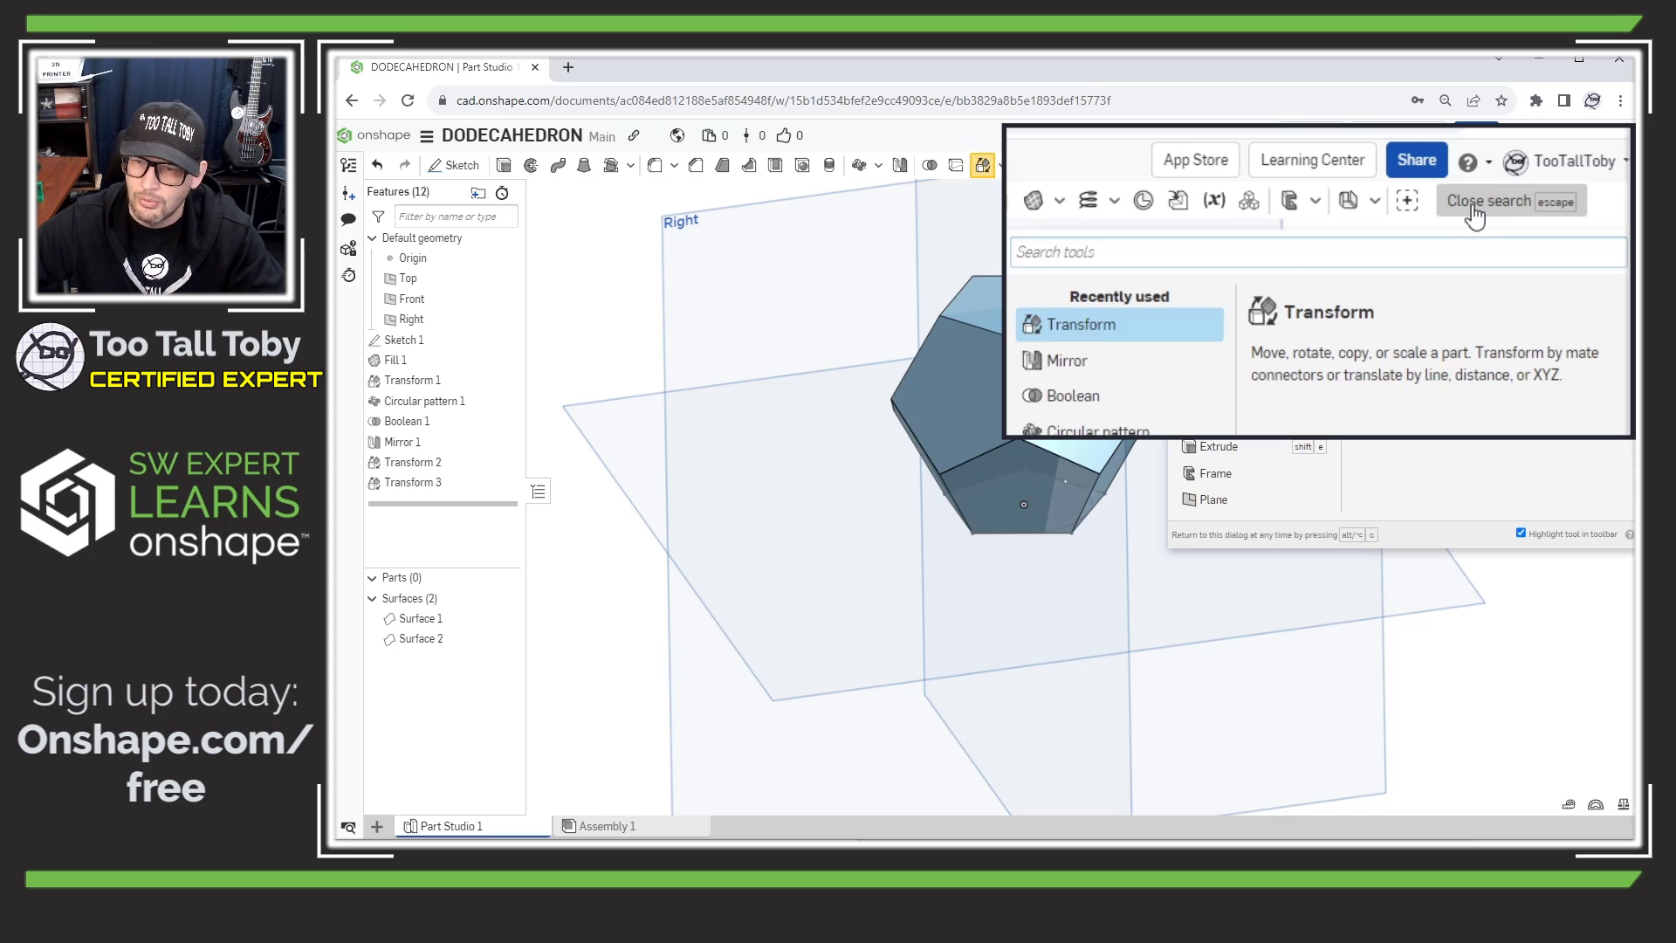
text(enclose)
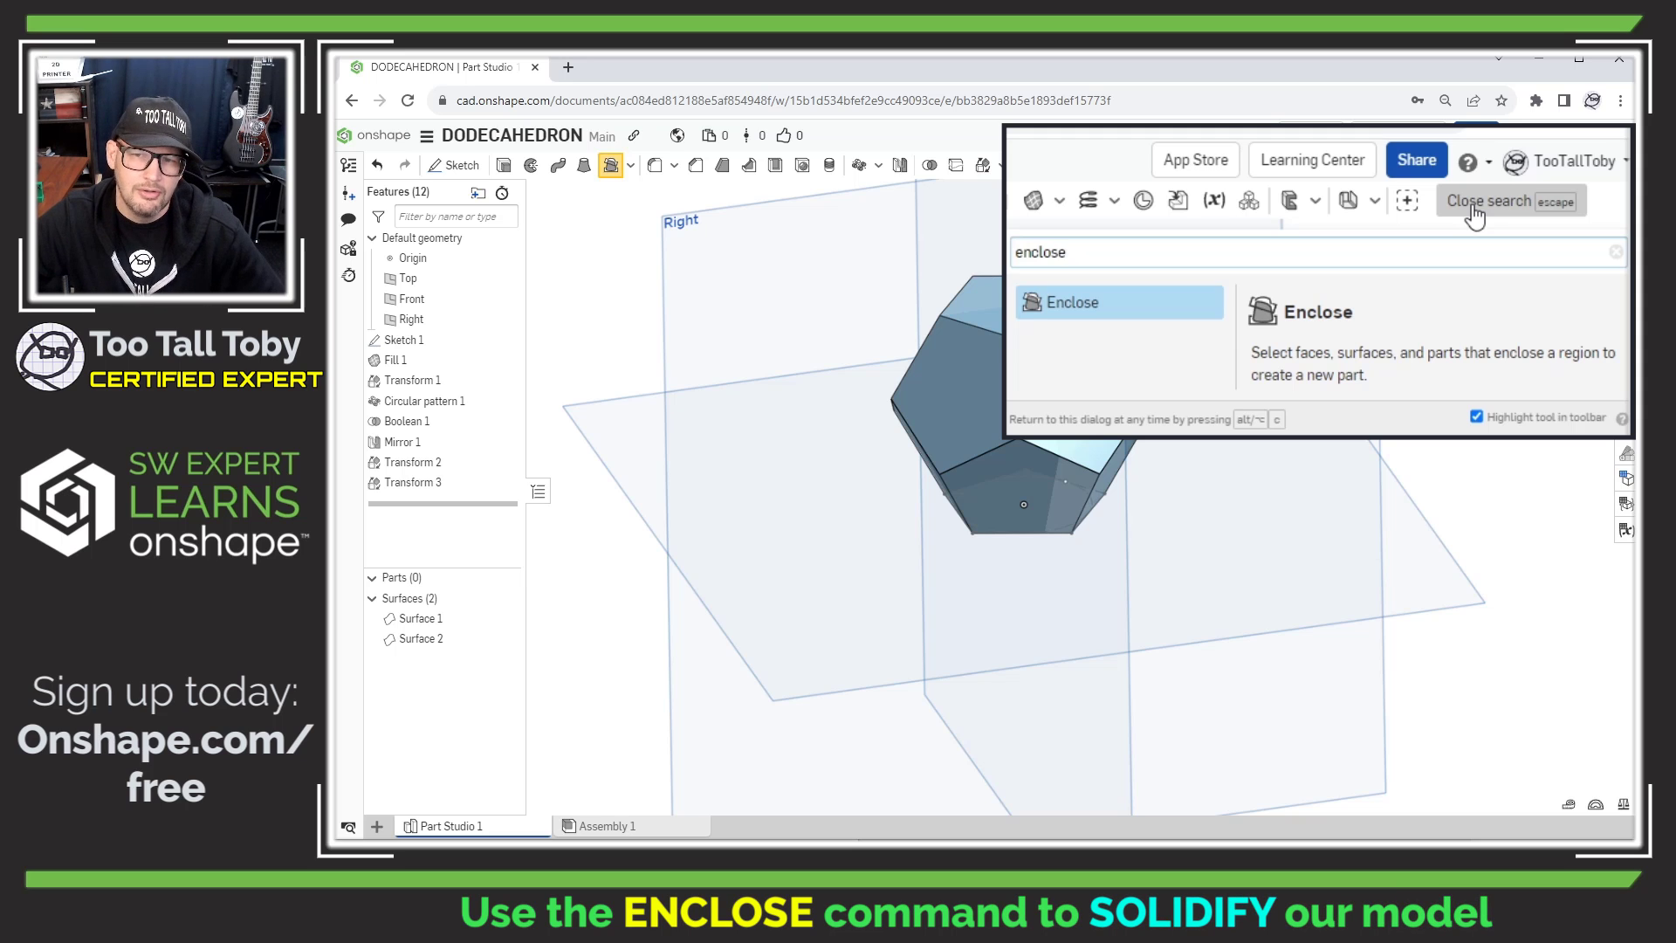
click(1154, 307)
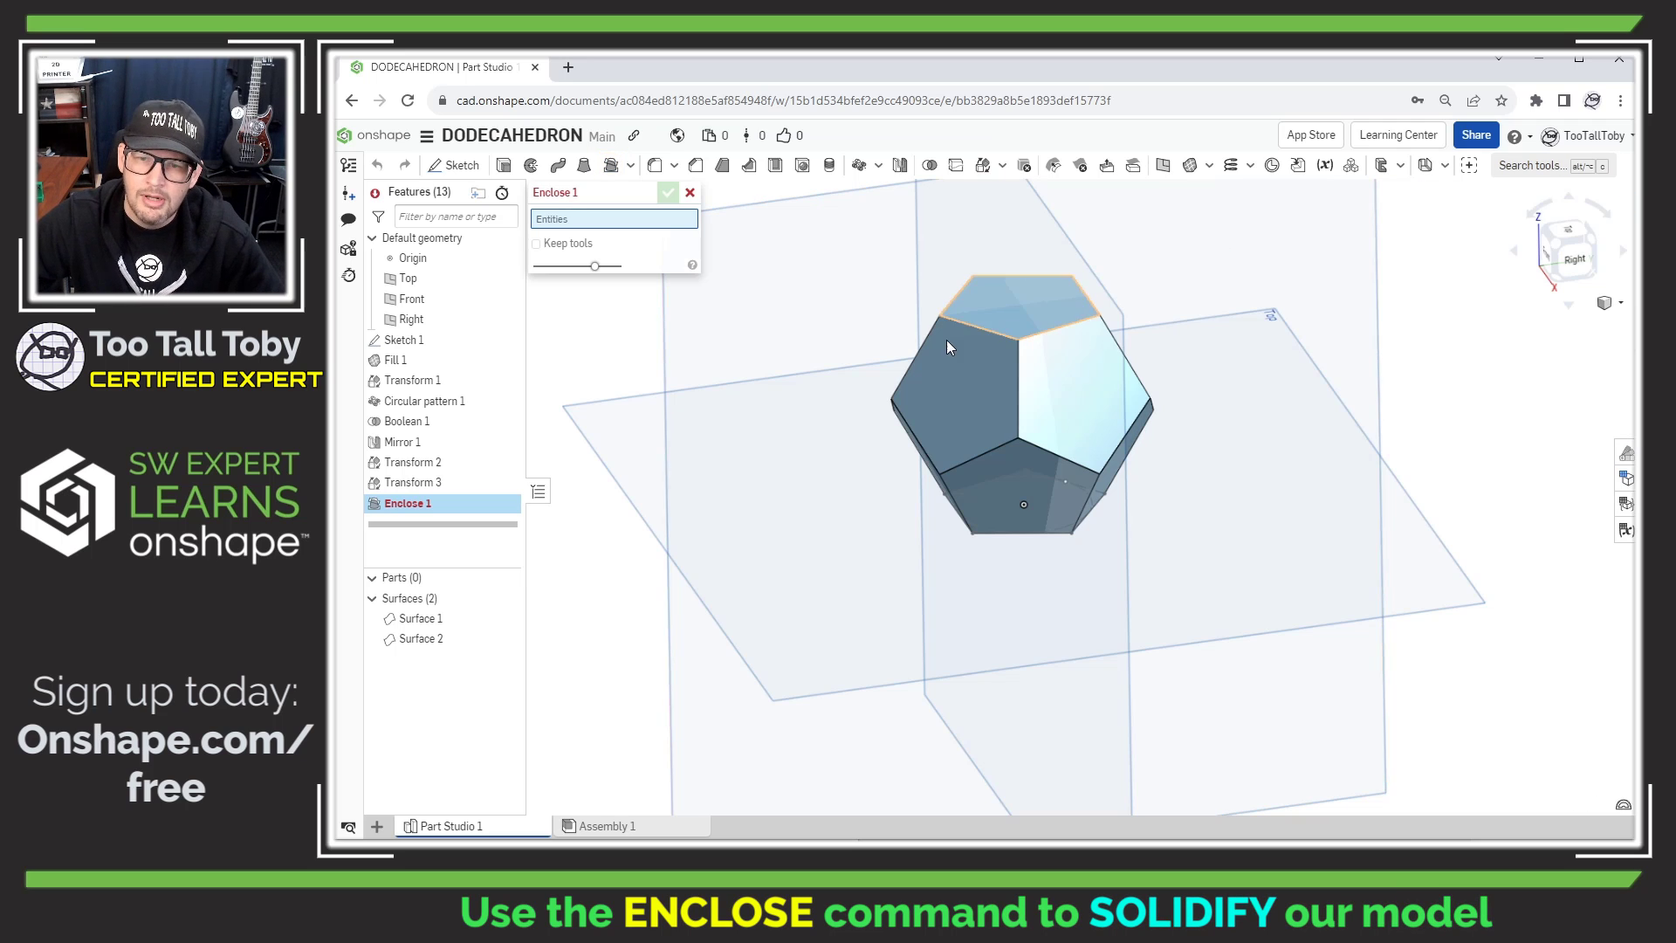
click(955, 391)
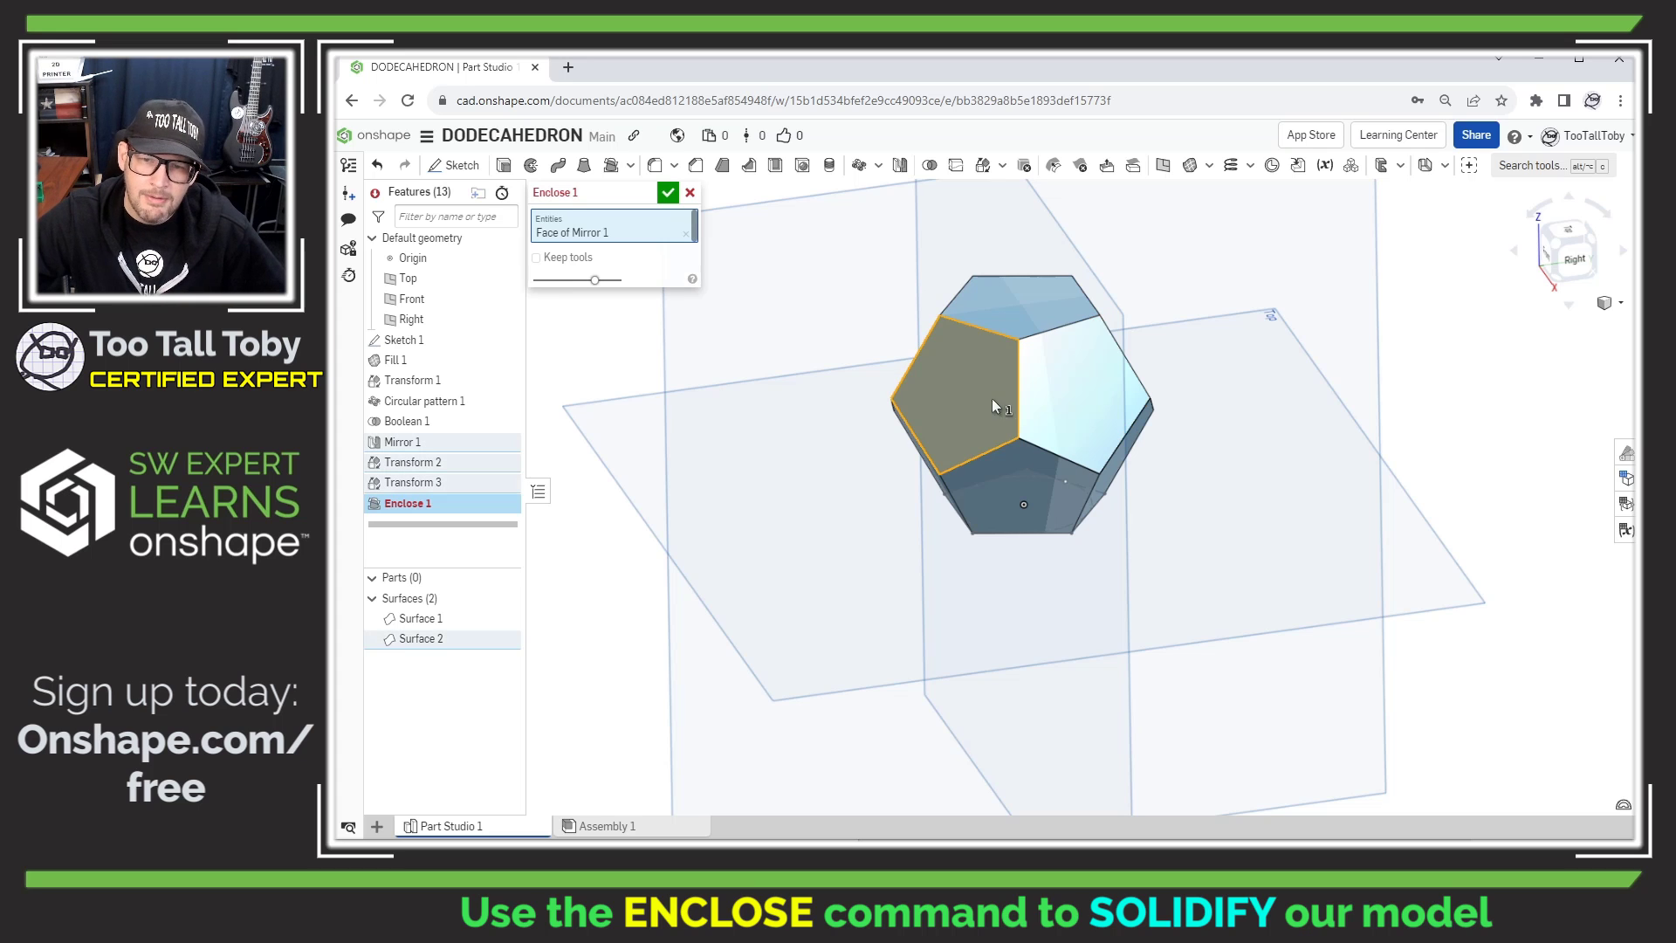
click(1067, 391)
right_drag(1093, 407, 1156, 337)
click(1156, 337)
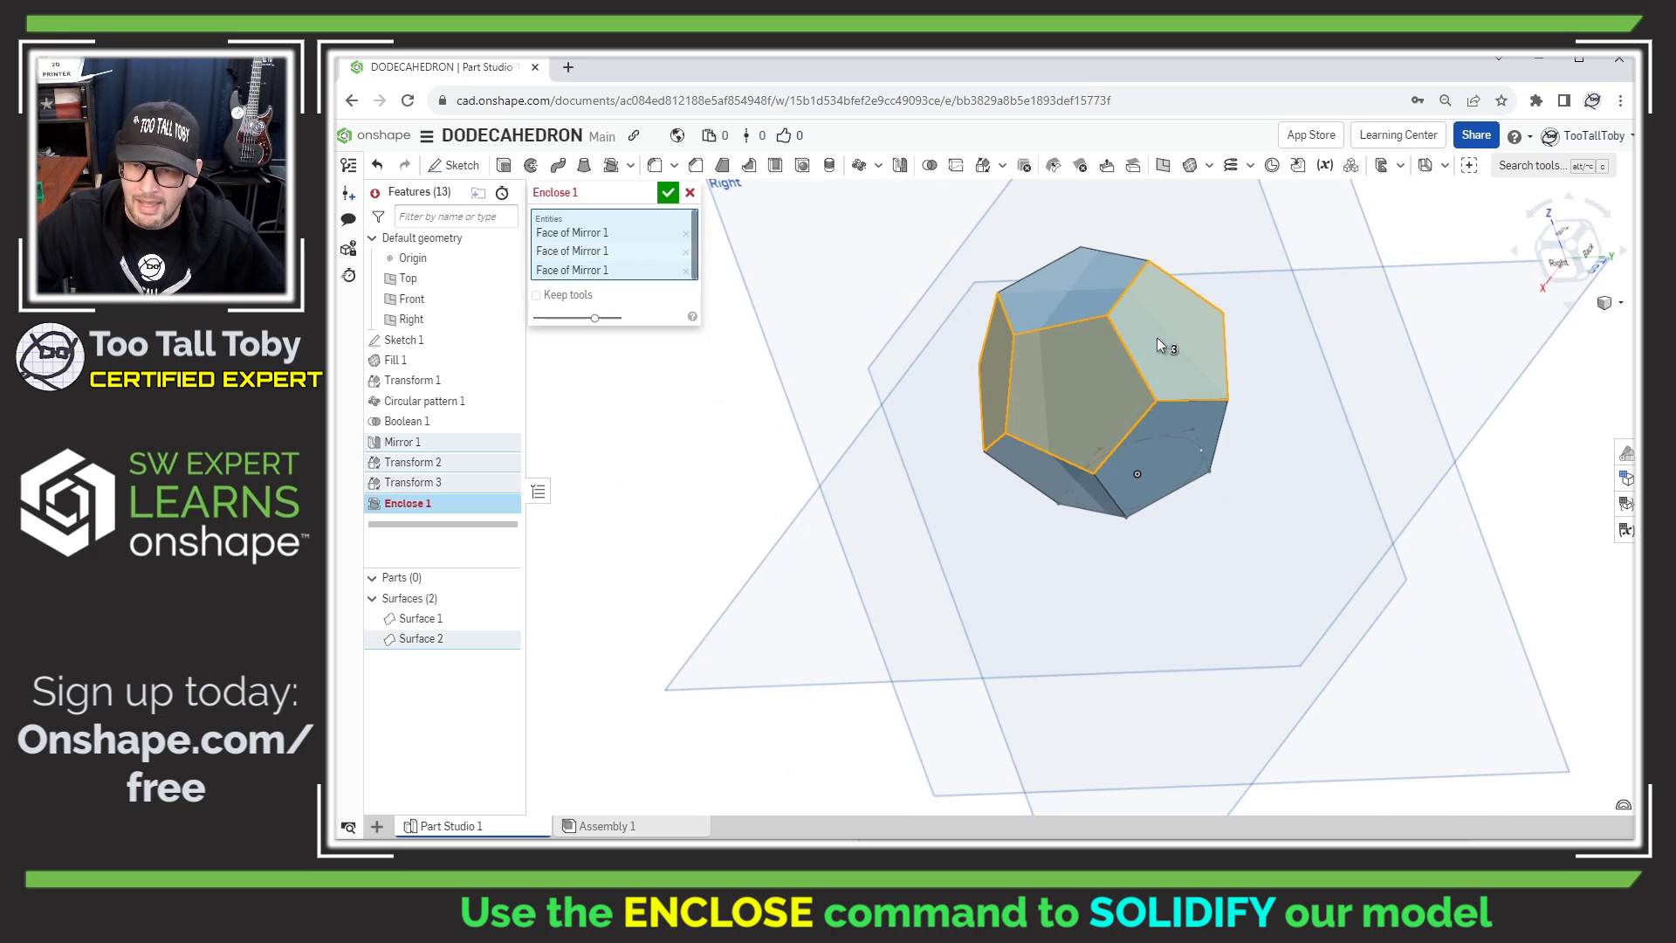
click(1155, 337)
click(1049, 379)
click(994, 381)
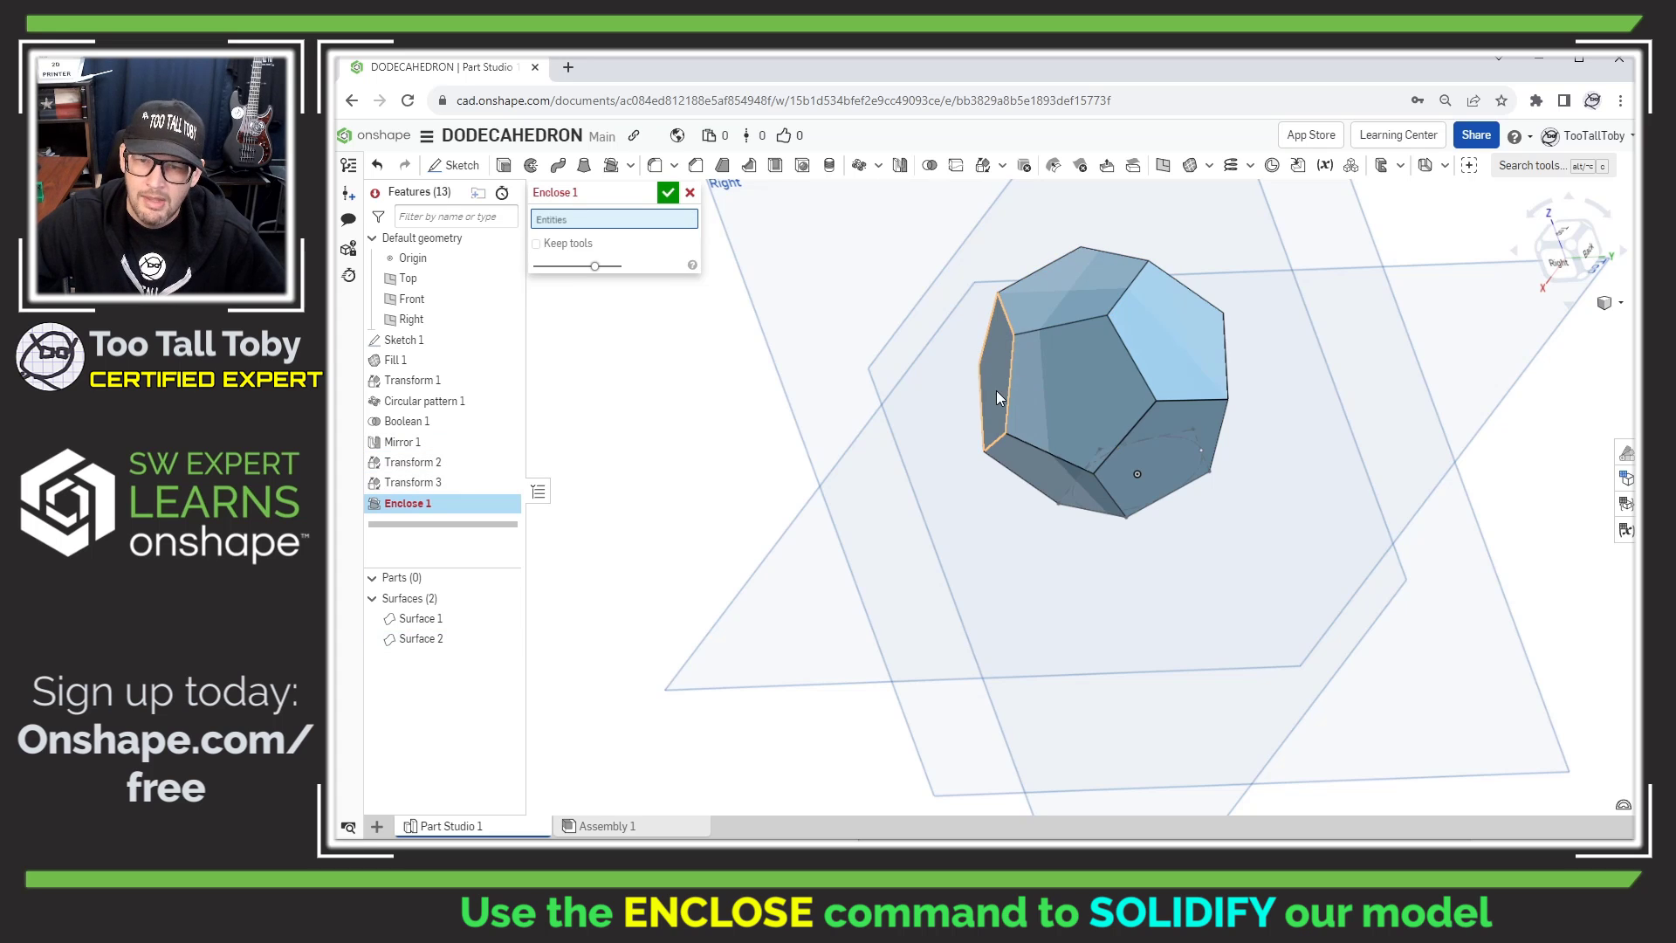
Step: Enclose Surface 1 and Surface 2 into a single solid part, without keeping the tool surfaces
right_drag(997, 391, 1056, 388)
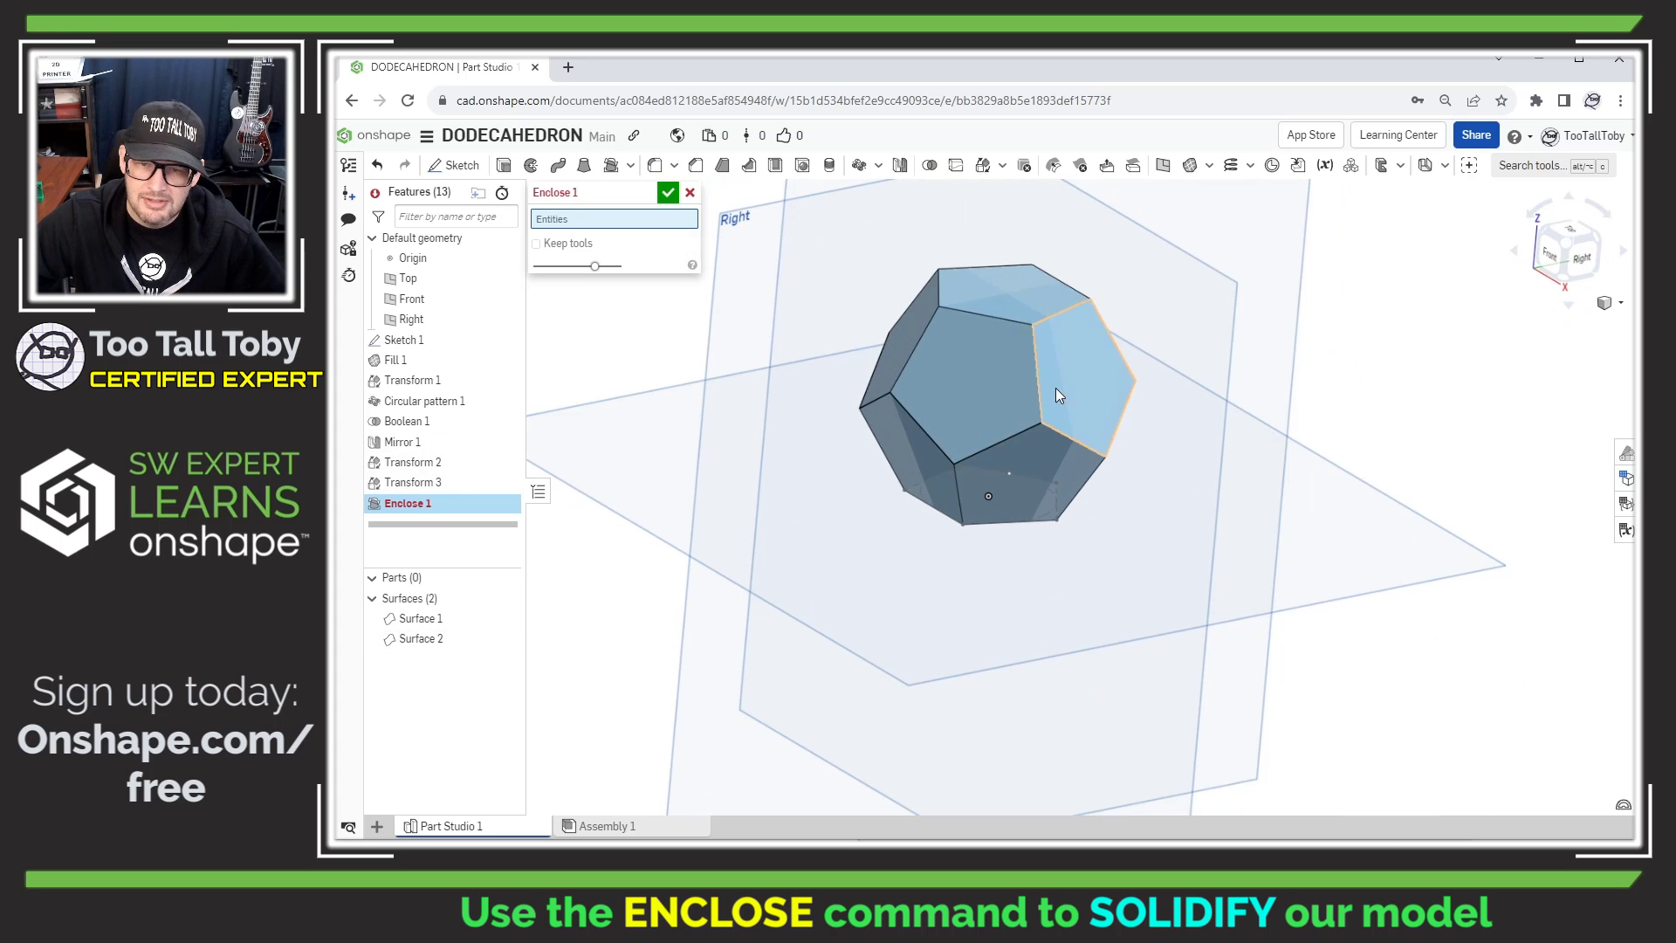
click(426, 626)
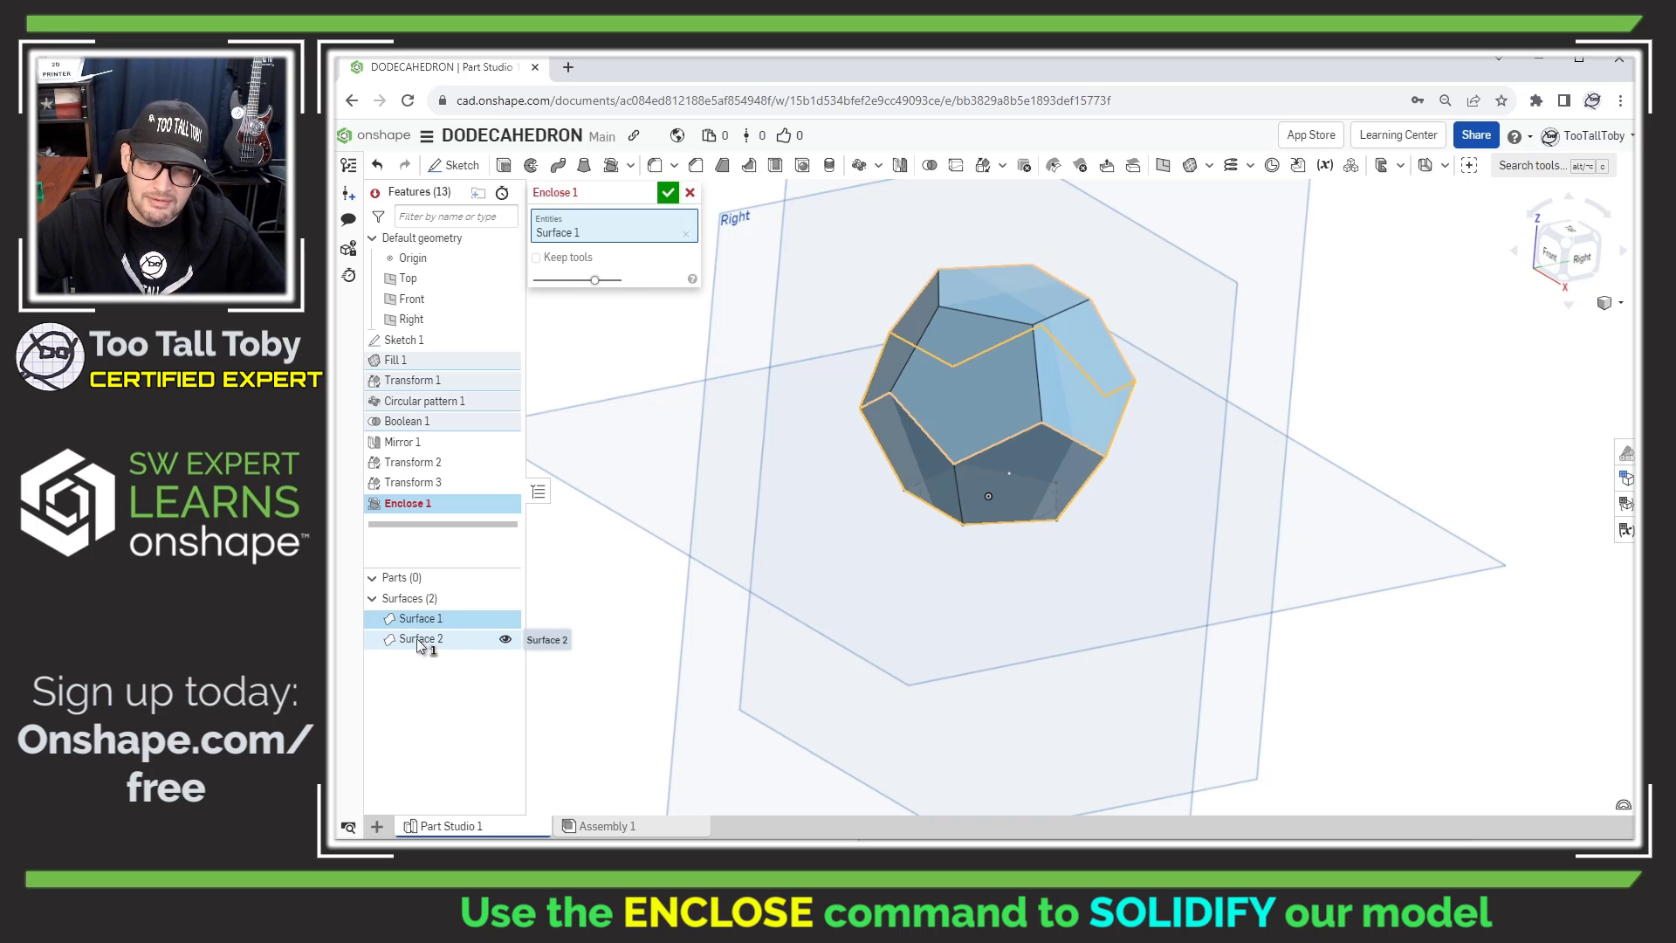
click(419, 643)
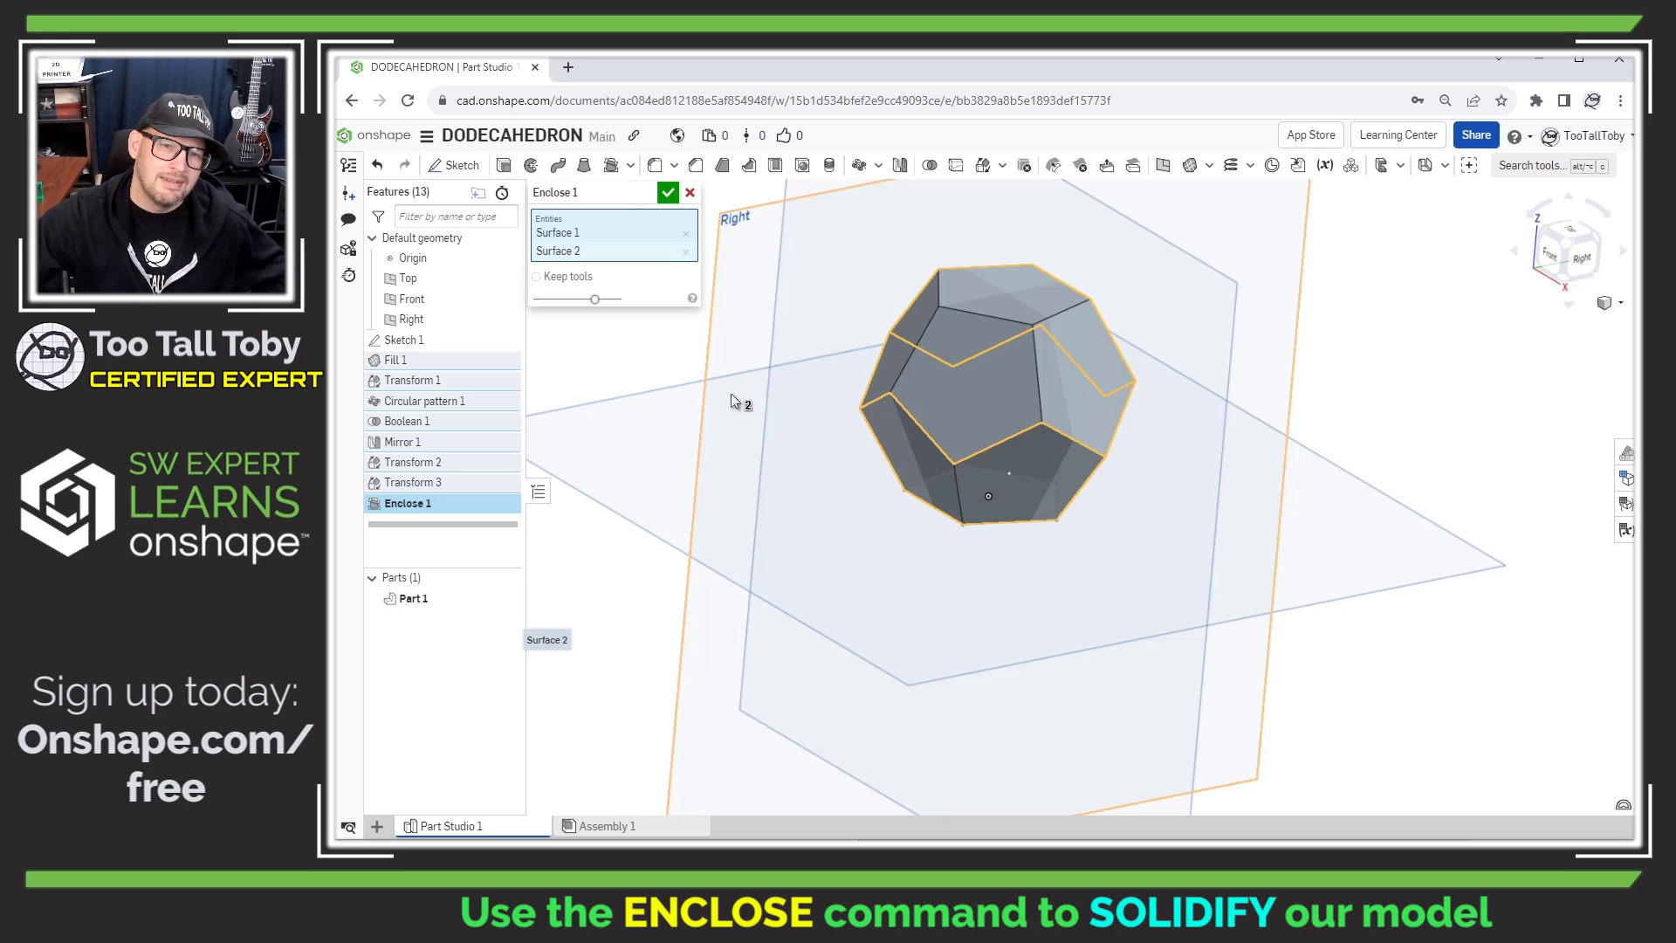
click(668, 193)
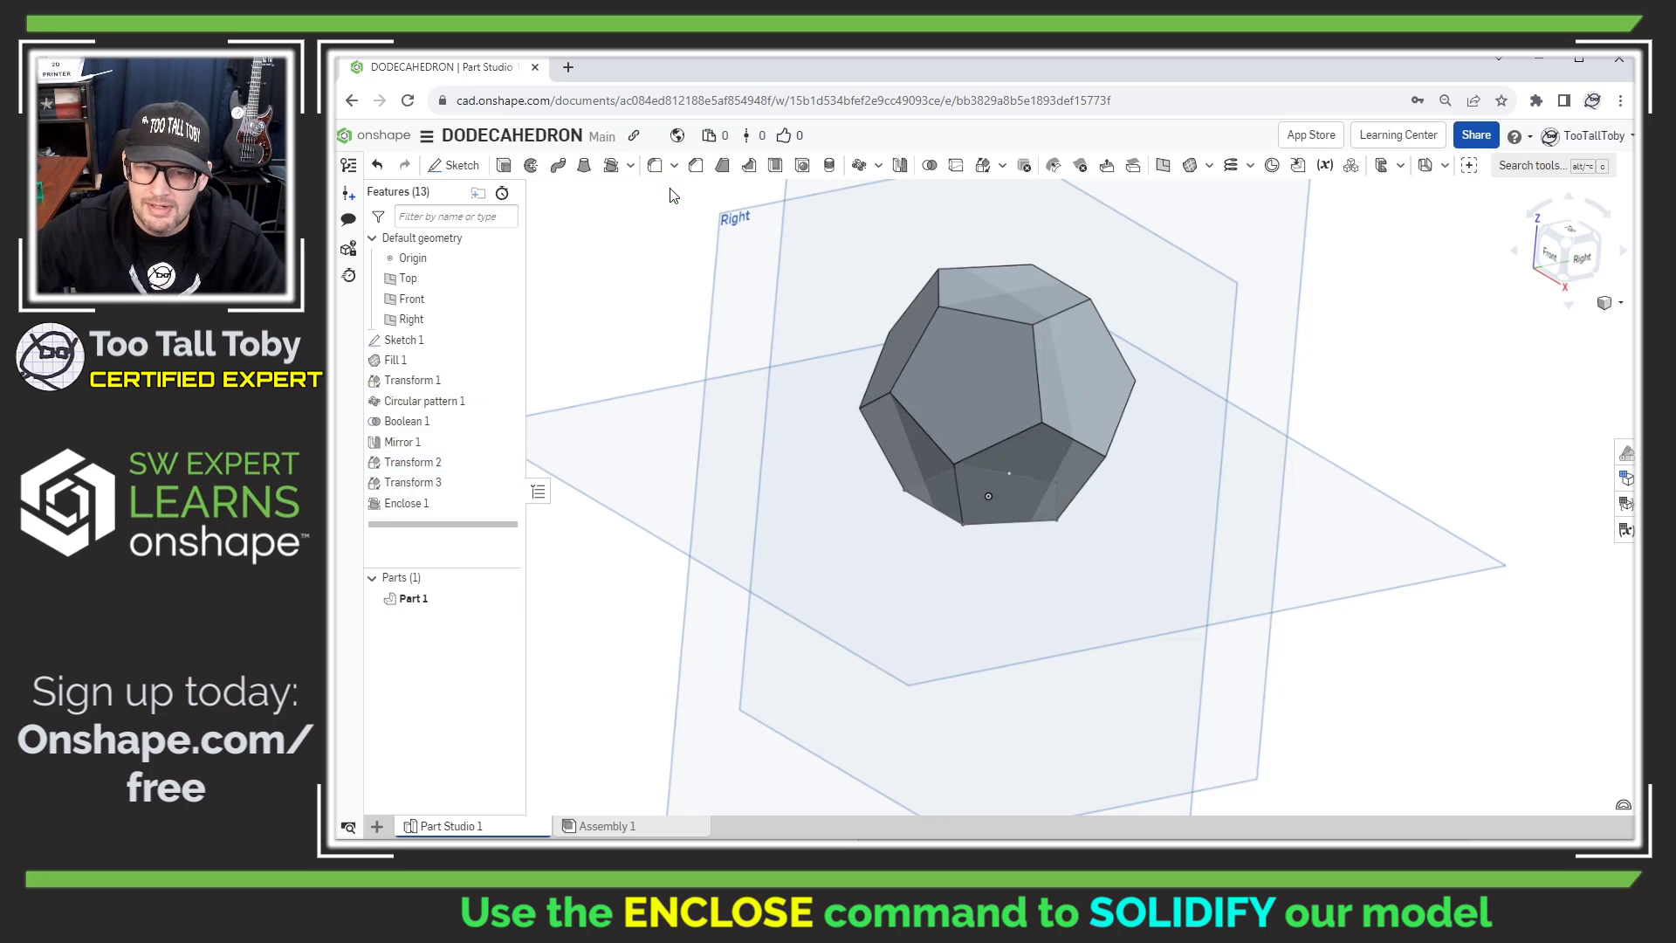
Step: Inspect the solid's interior with a section view based on the Top plane, offset about 35.7 mm, and close the section without keeping it
right_click(614, 411)
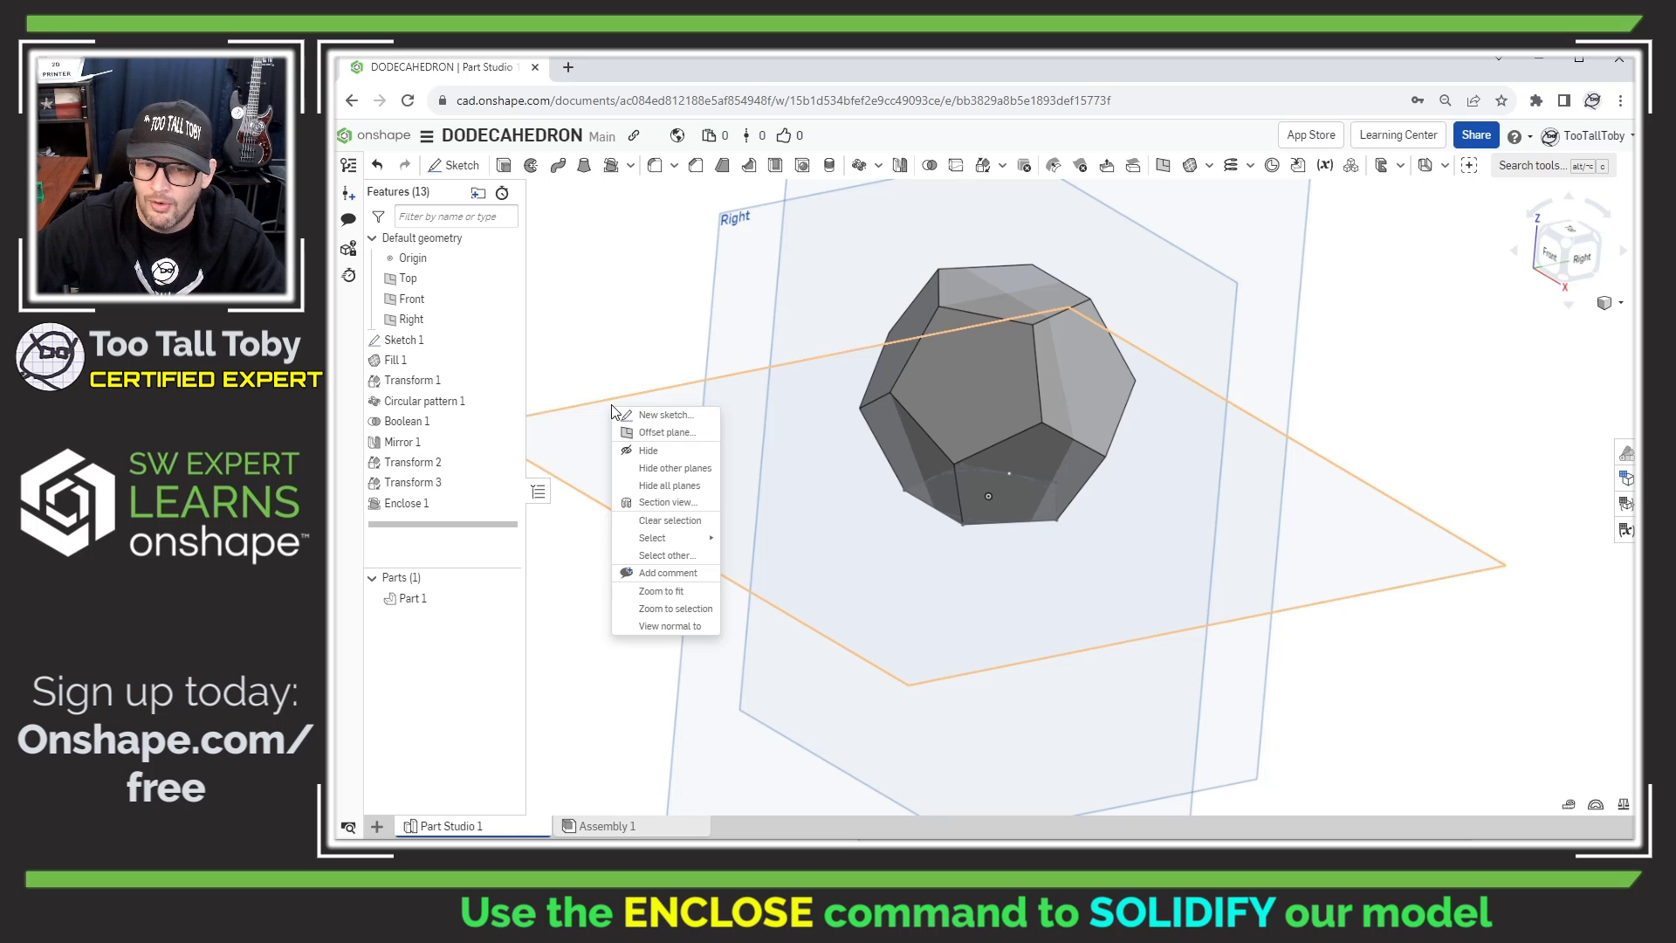
click(657, 504)
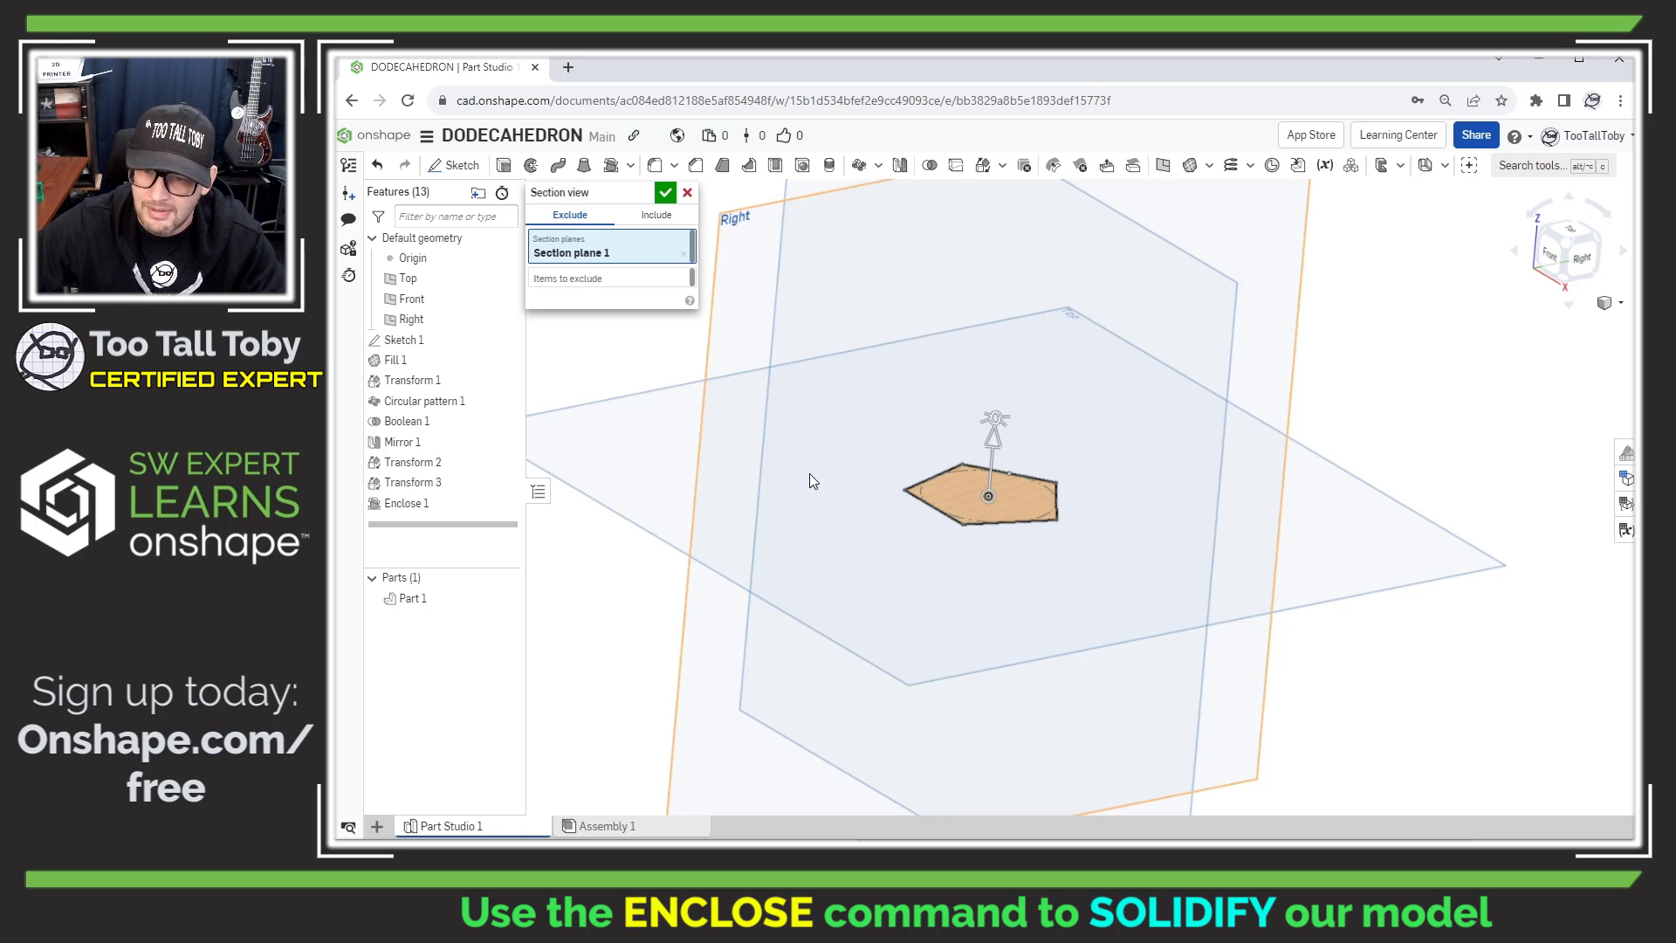
drag(1001, 442, 1011, 283)
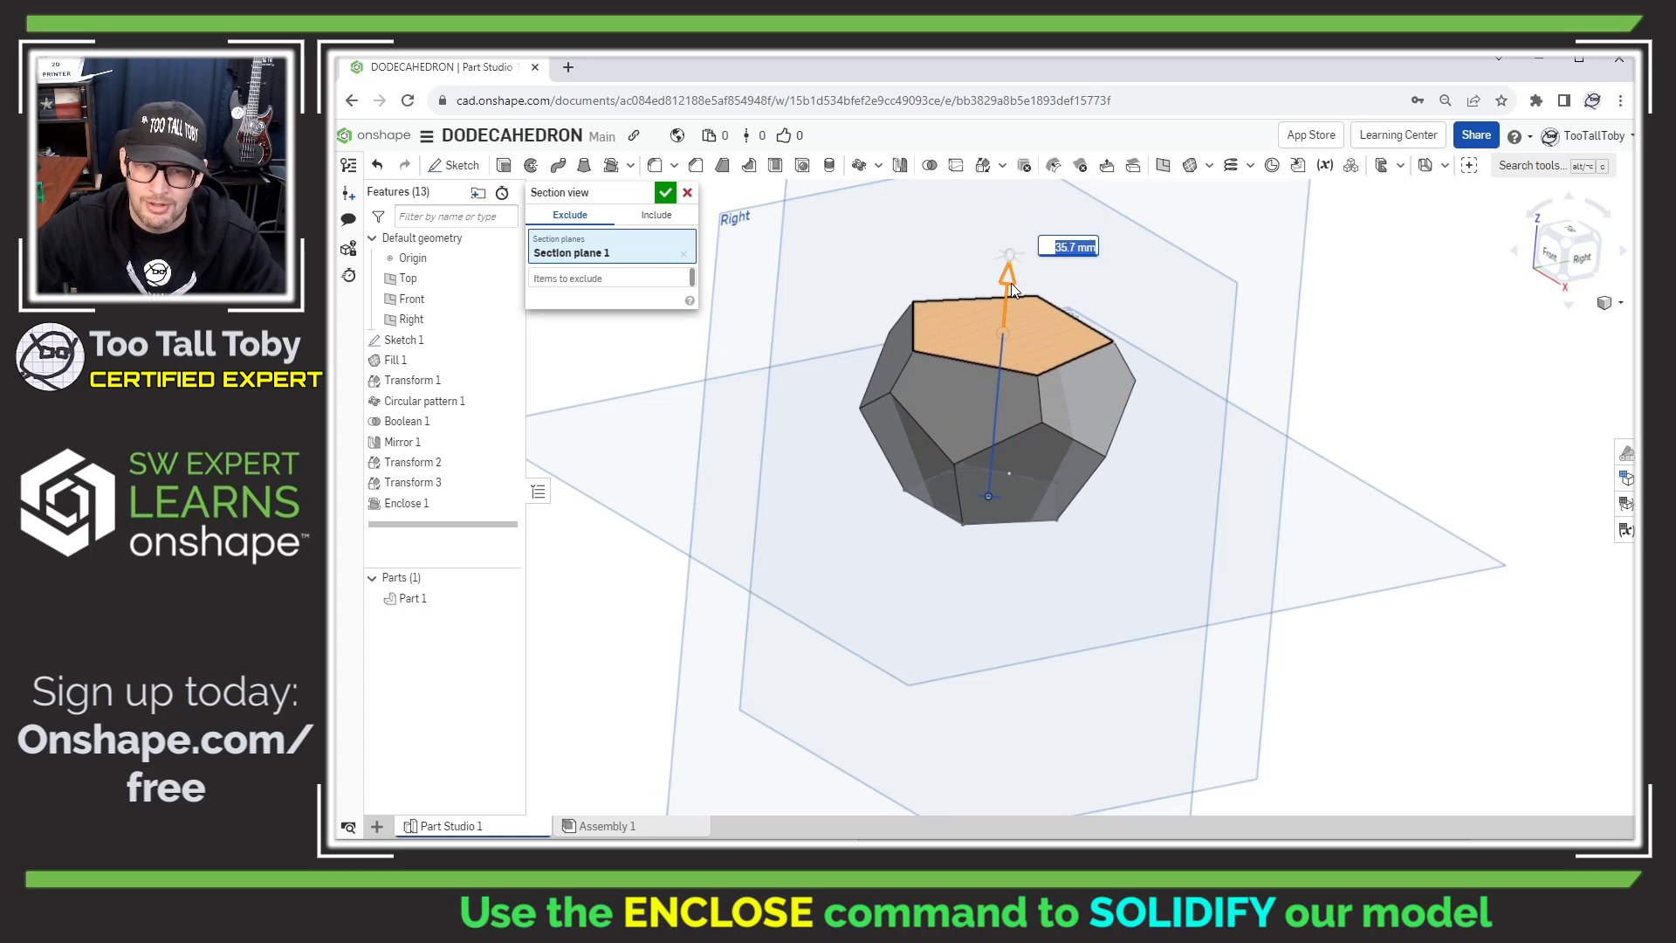
click(687, 193)
Step: Hide the default planes, the origin and Sketch 1 so only the solid dodecahedron is displayed, centred and enlarged
key(p)
scroll(1134, 347, up, 3)
middle_drag(1135, 348, 1615, 606)
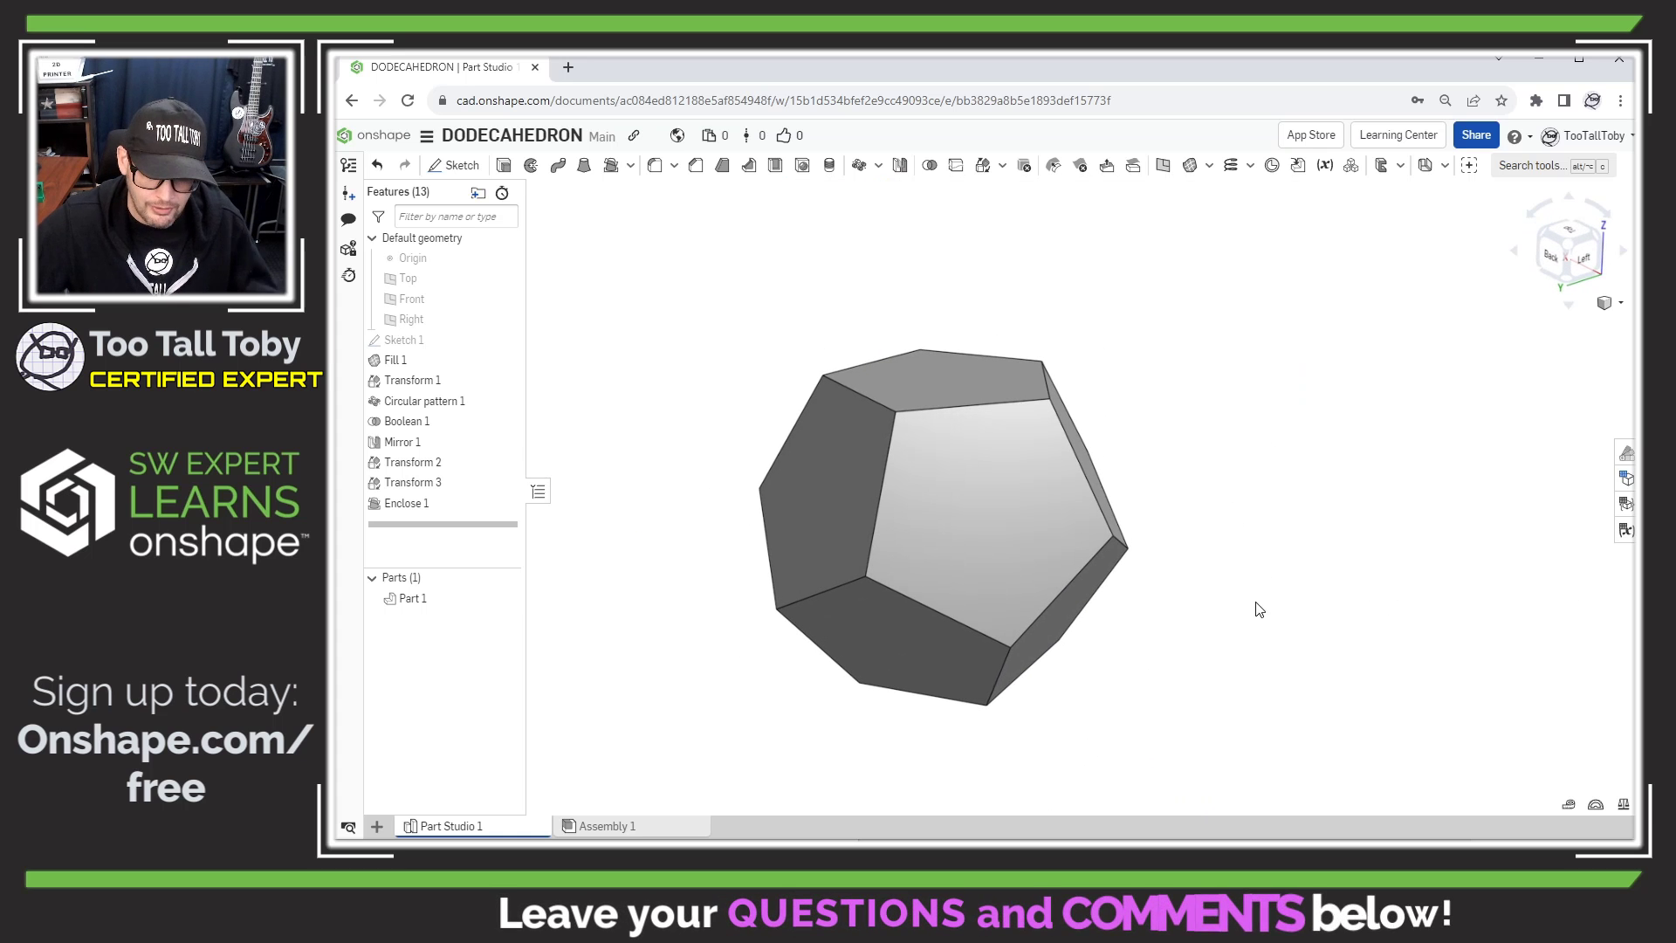
middle_drag(854, 524, 906, 465)
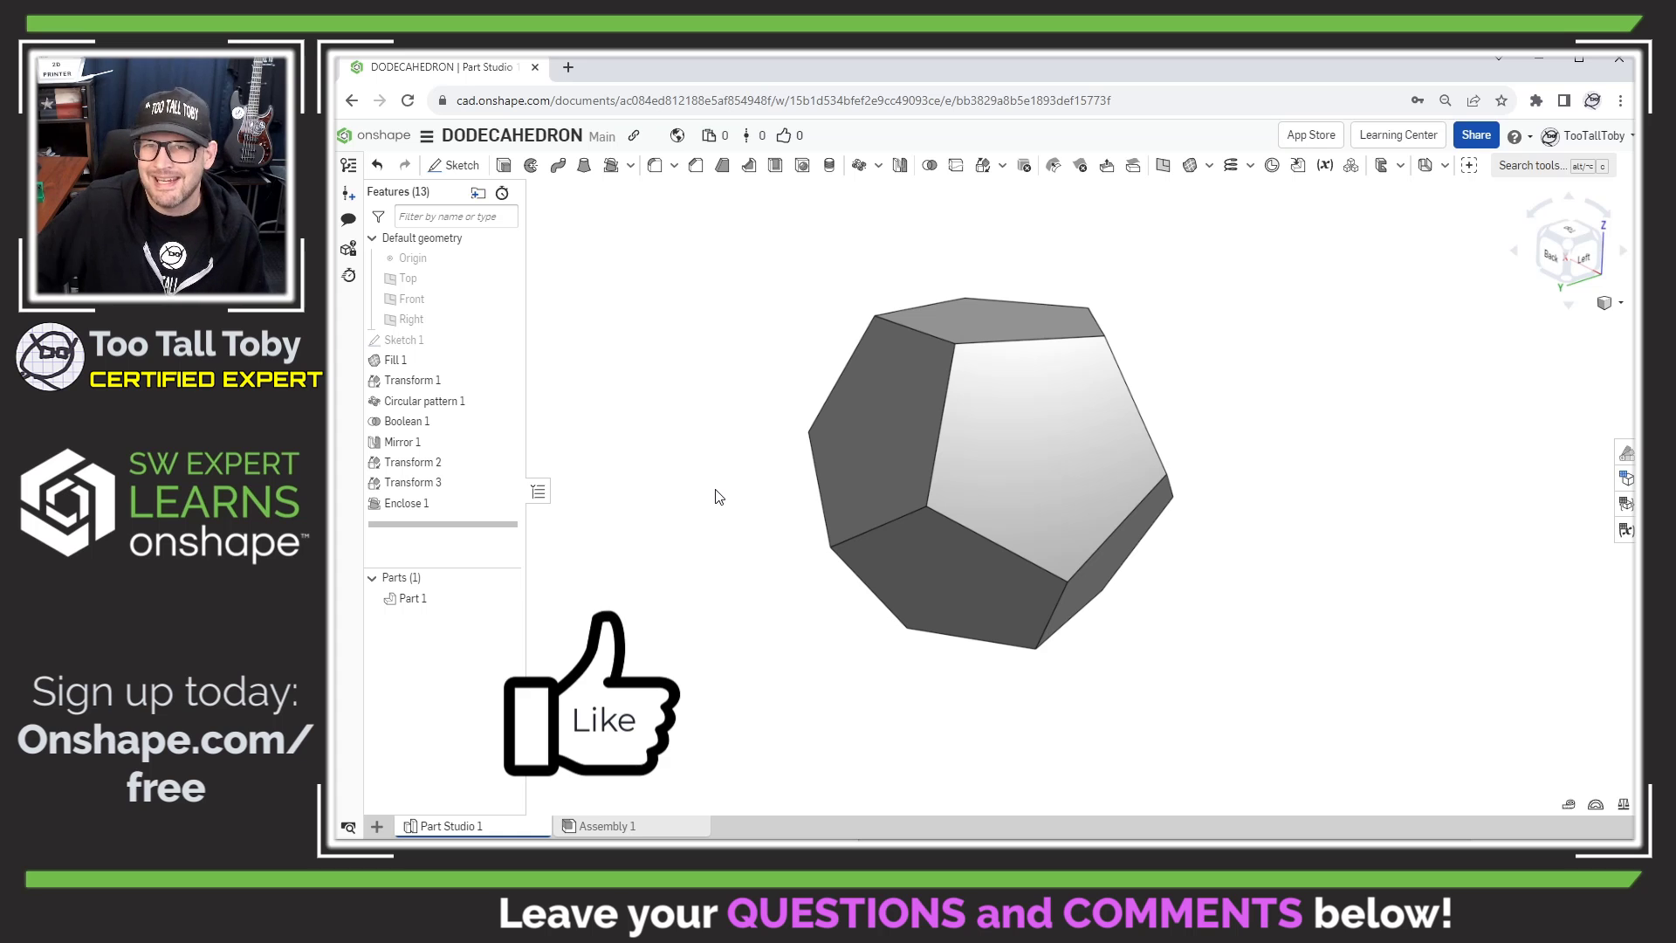